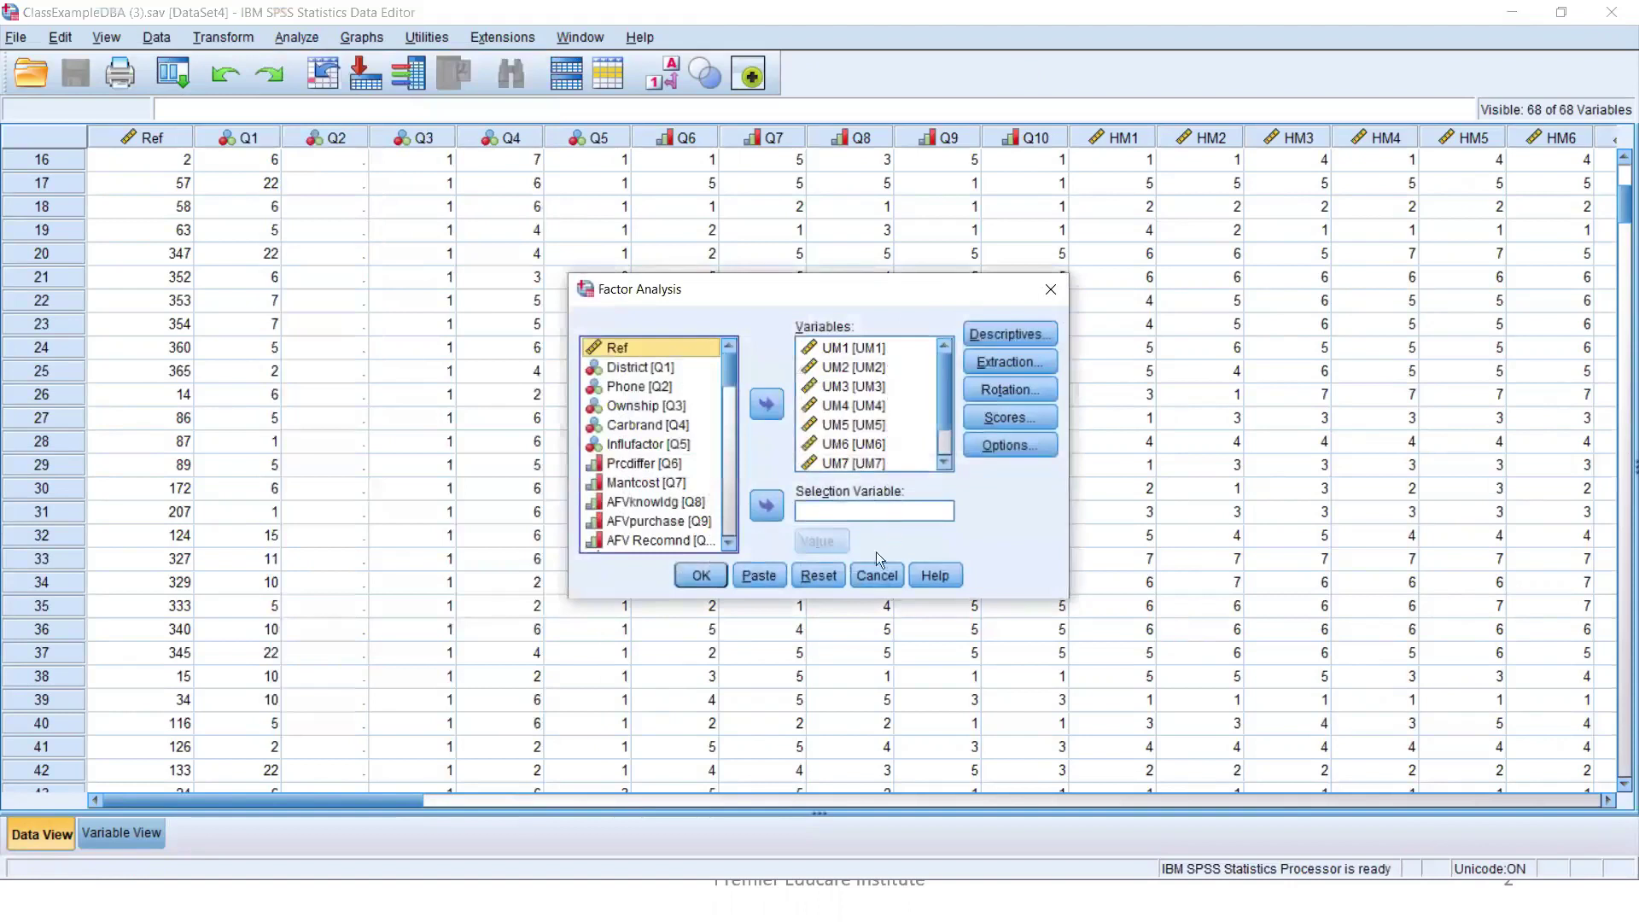
Reset the Factor Analysis setup and add UM1 through UM9 as the variables to analyse
left_click(824, 578)
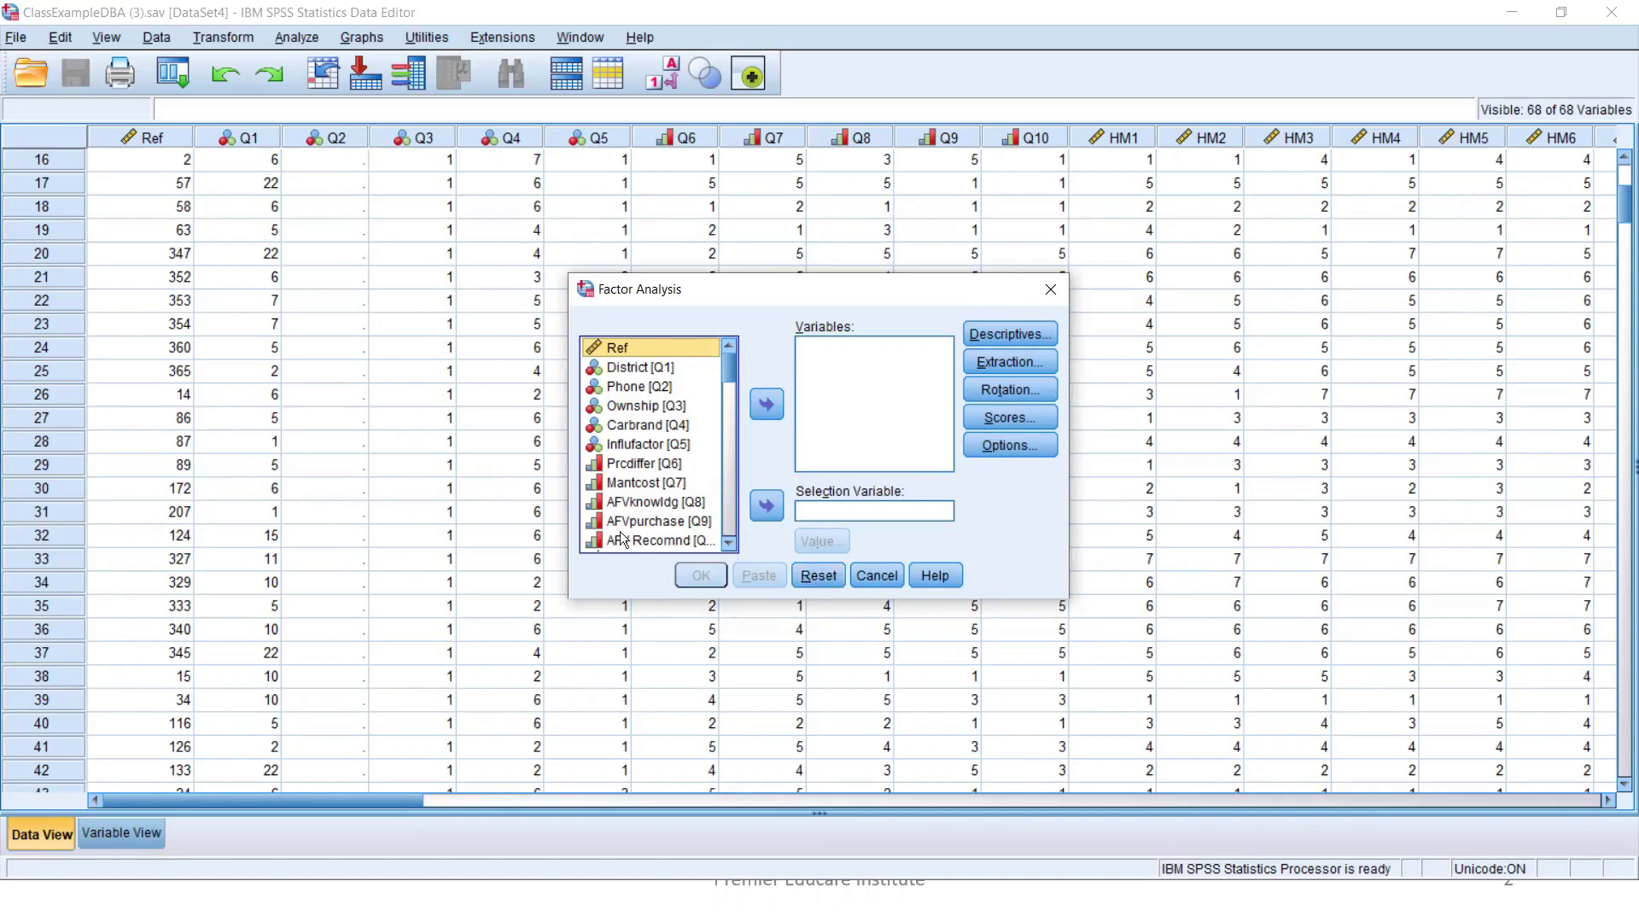
scroll(632, 478, "down", 4)
scroll(602, 495, "down", 1)
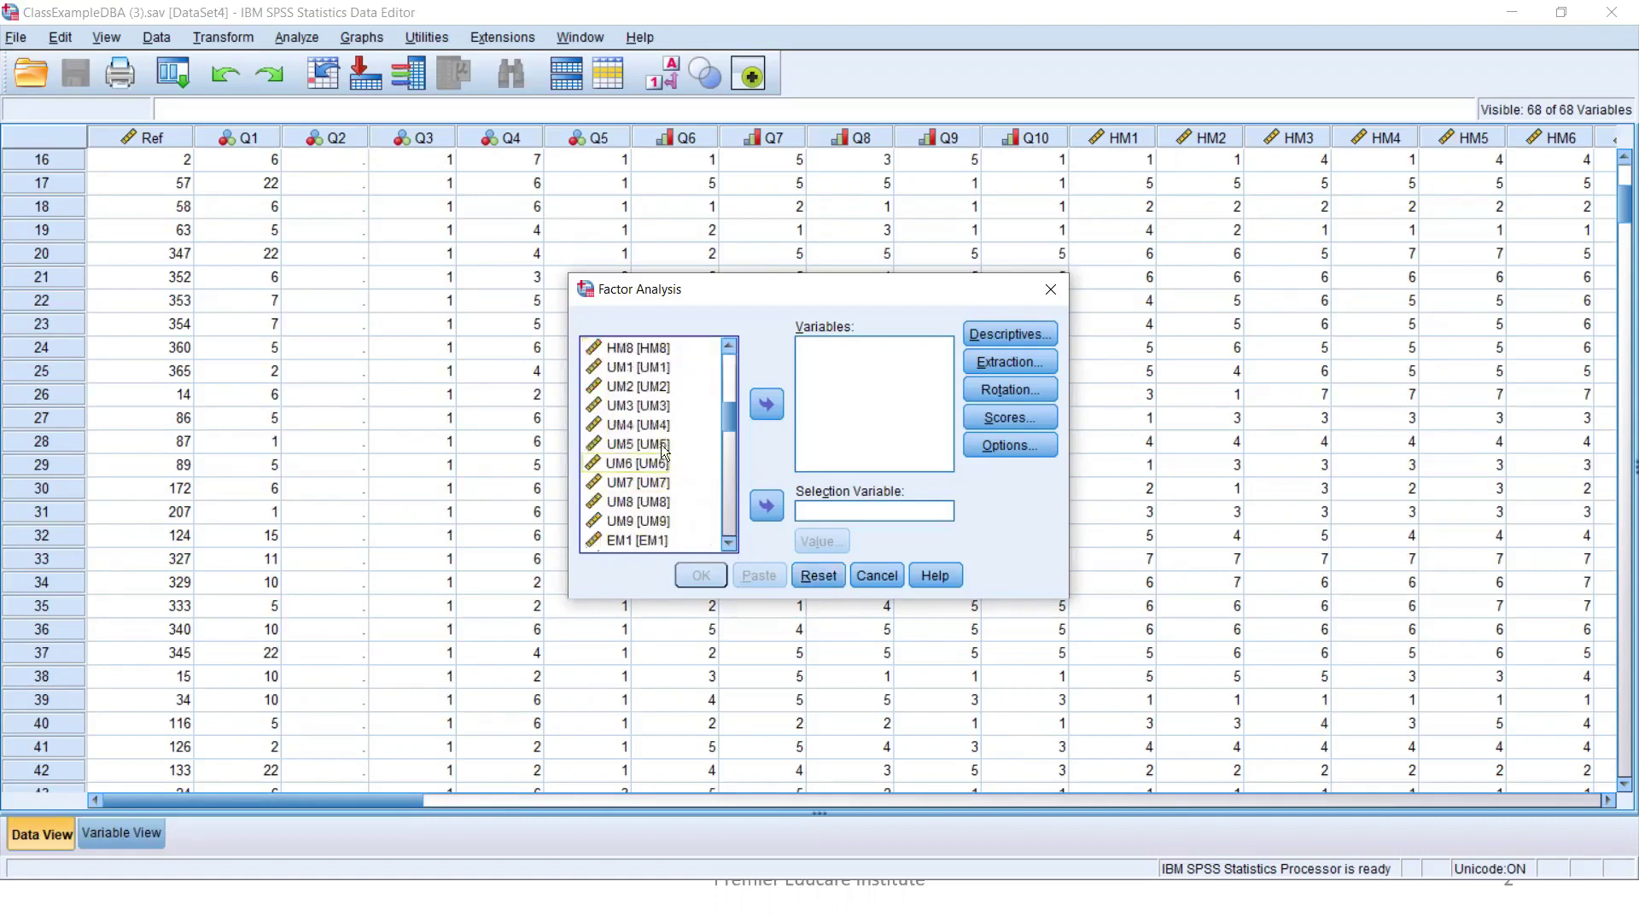
scroll(667, 377, "up", 1)
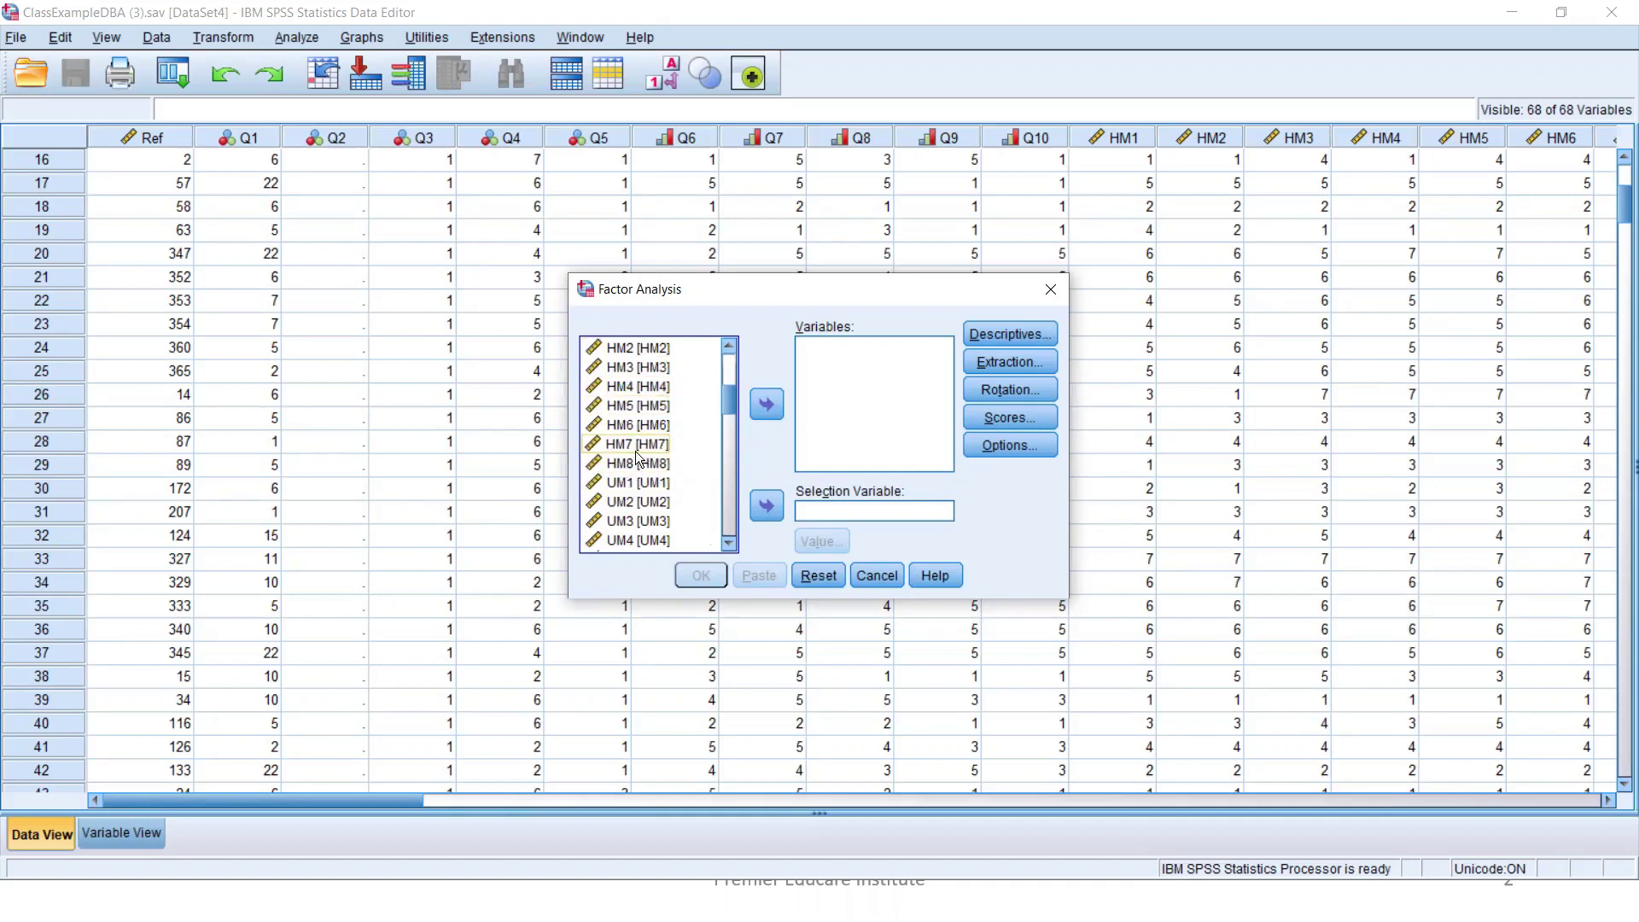
scroll(649, 419, "up", 1)
scroll(649, 420, "down", 1)
left_click(635, 482)
scroll(635, 481, "down", 2)
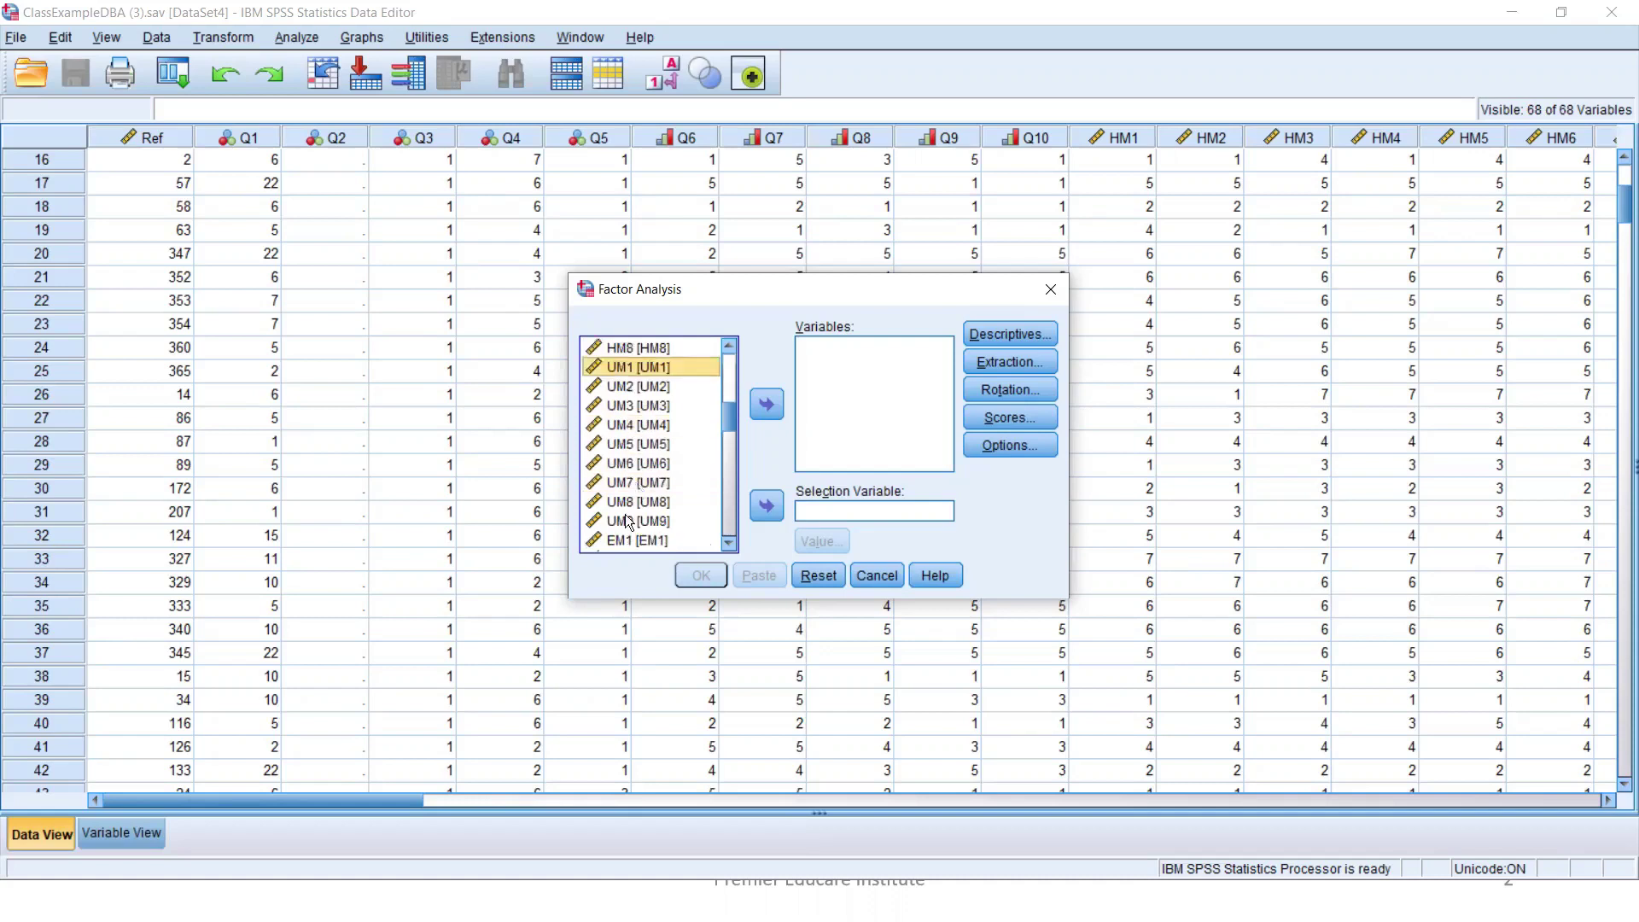
left_click(625, 514, "shift")
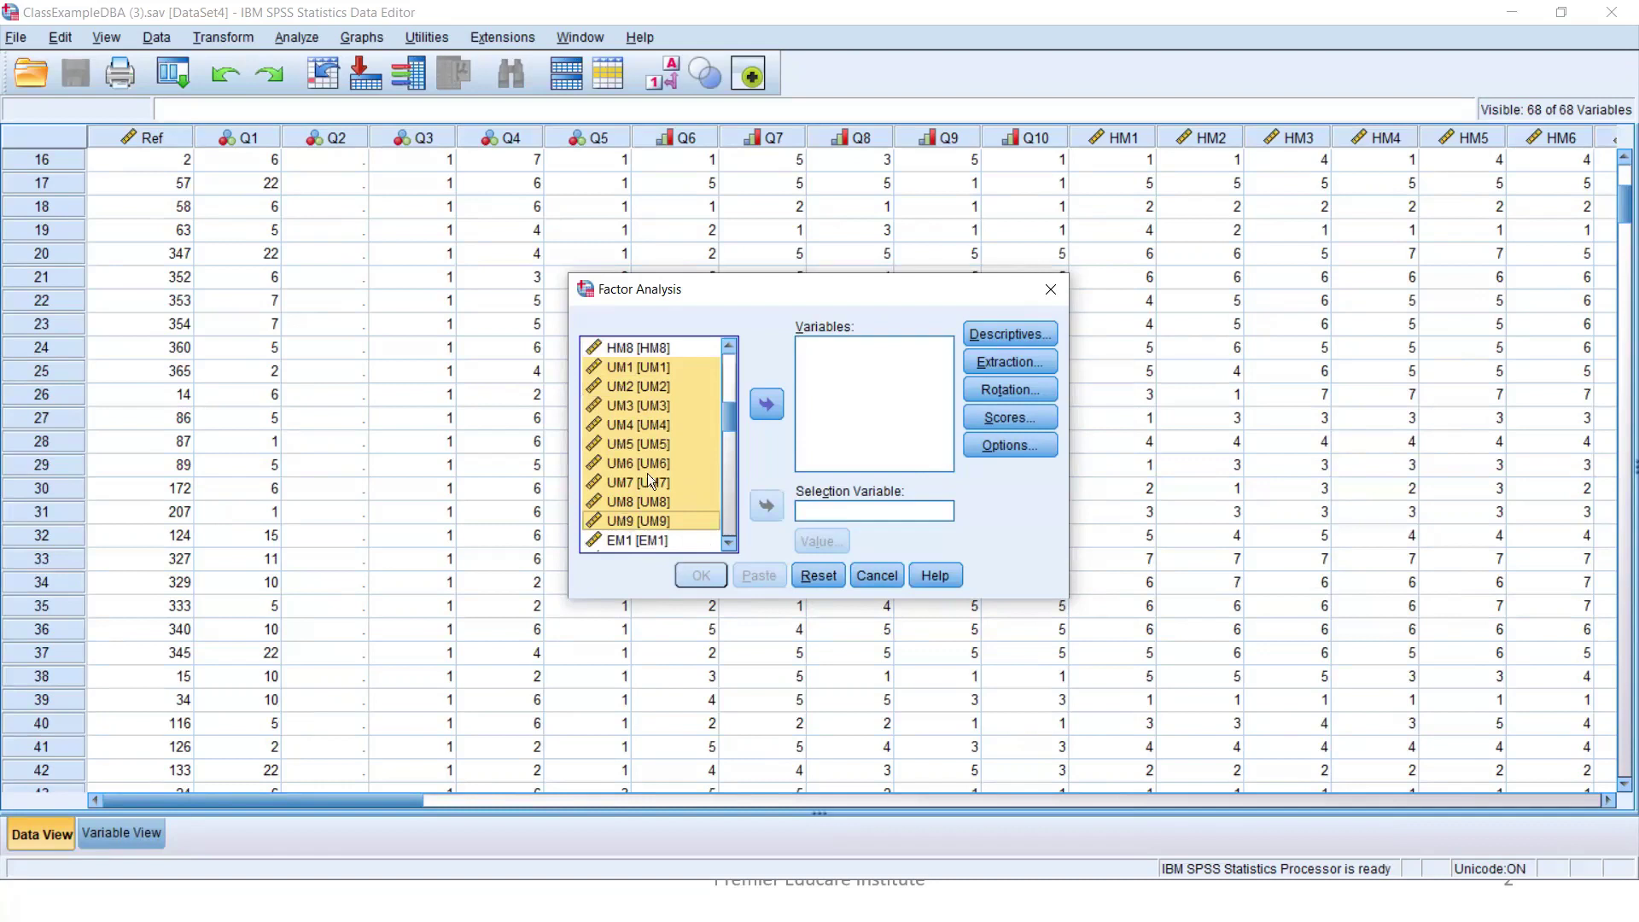
left_click(767, 404)
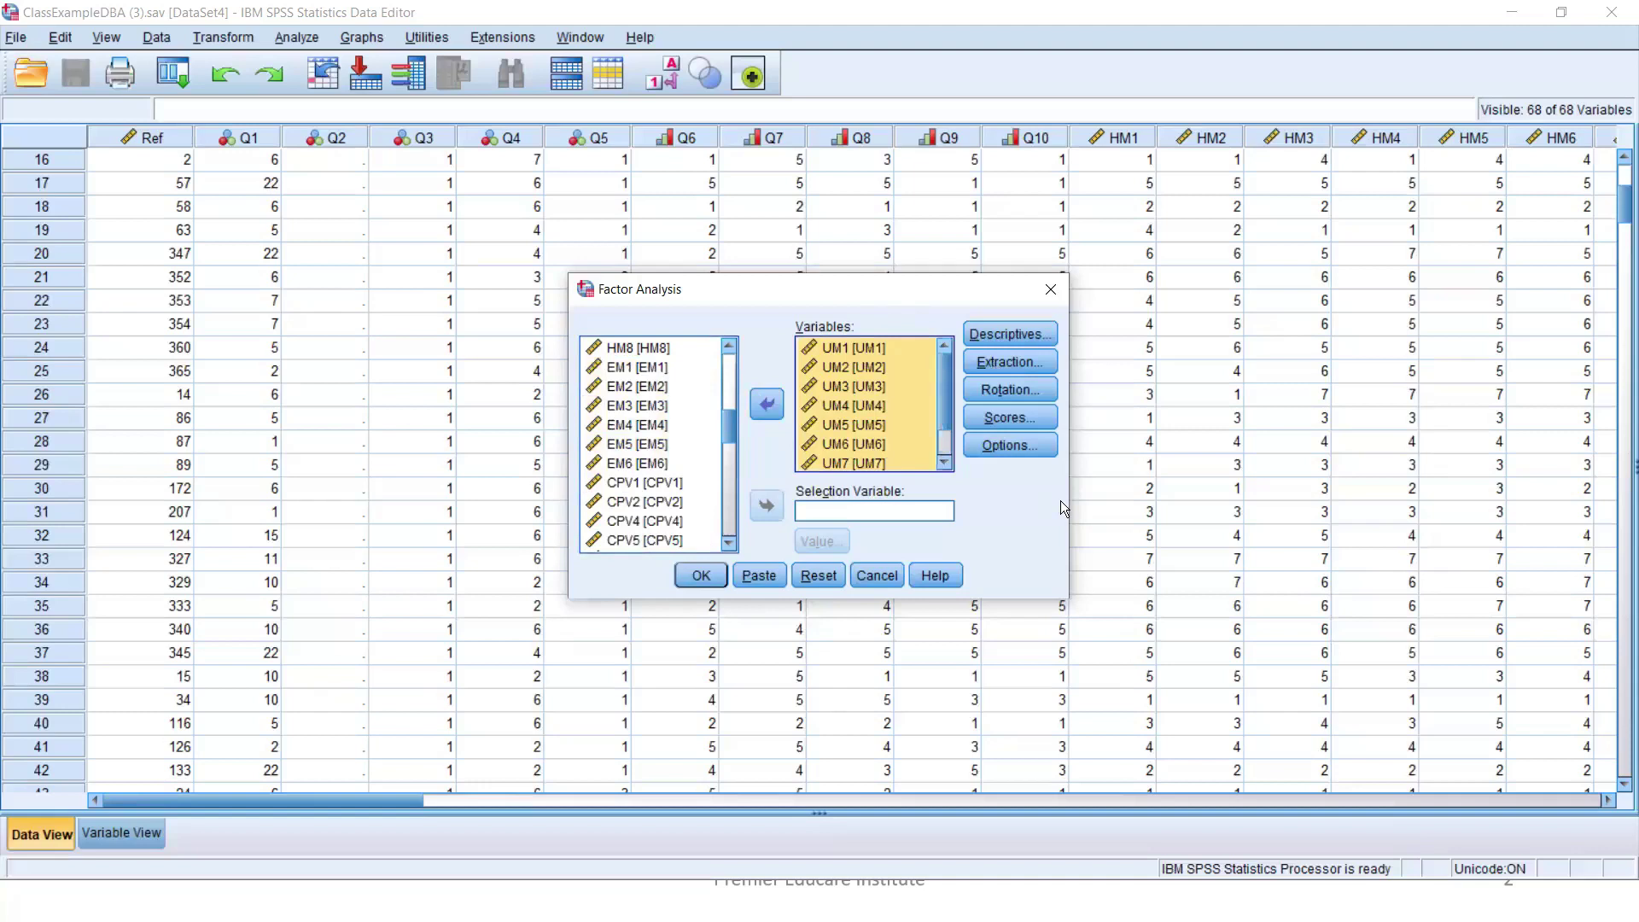
Set the factor rotation method to Varimax and run the factor analysis
left_click(1013, 391)
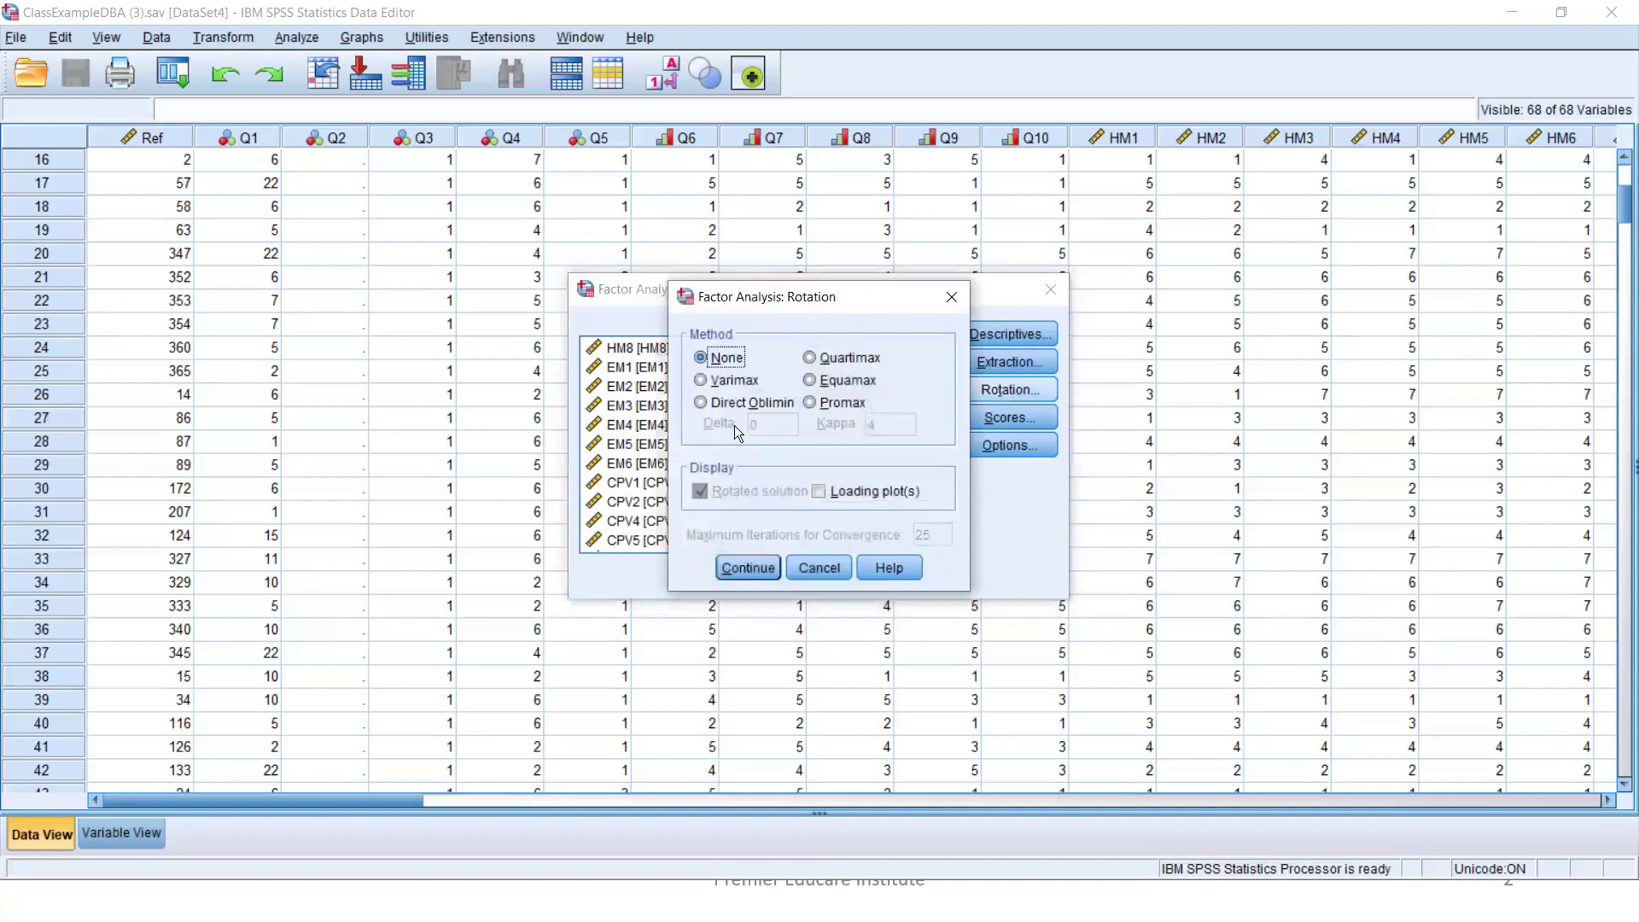
left_click(727, 383)
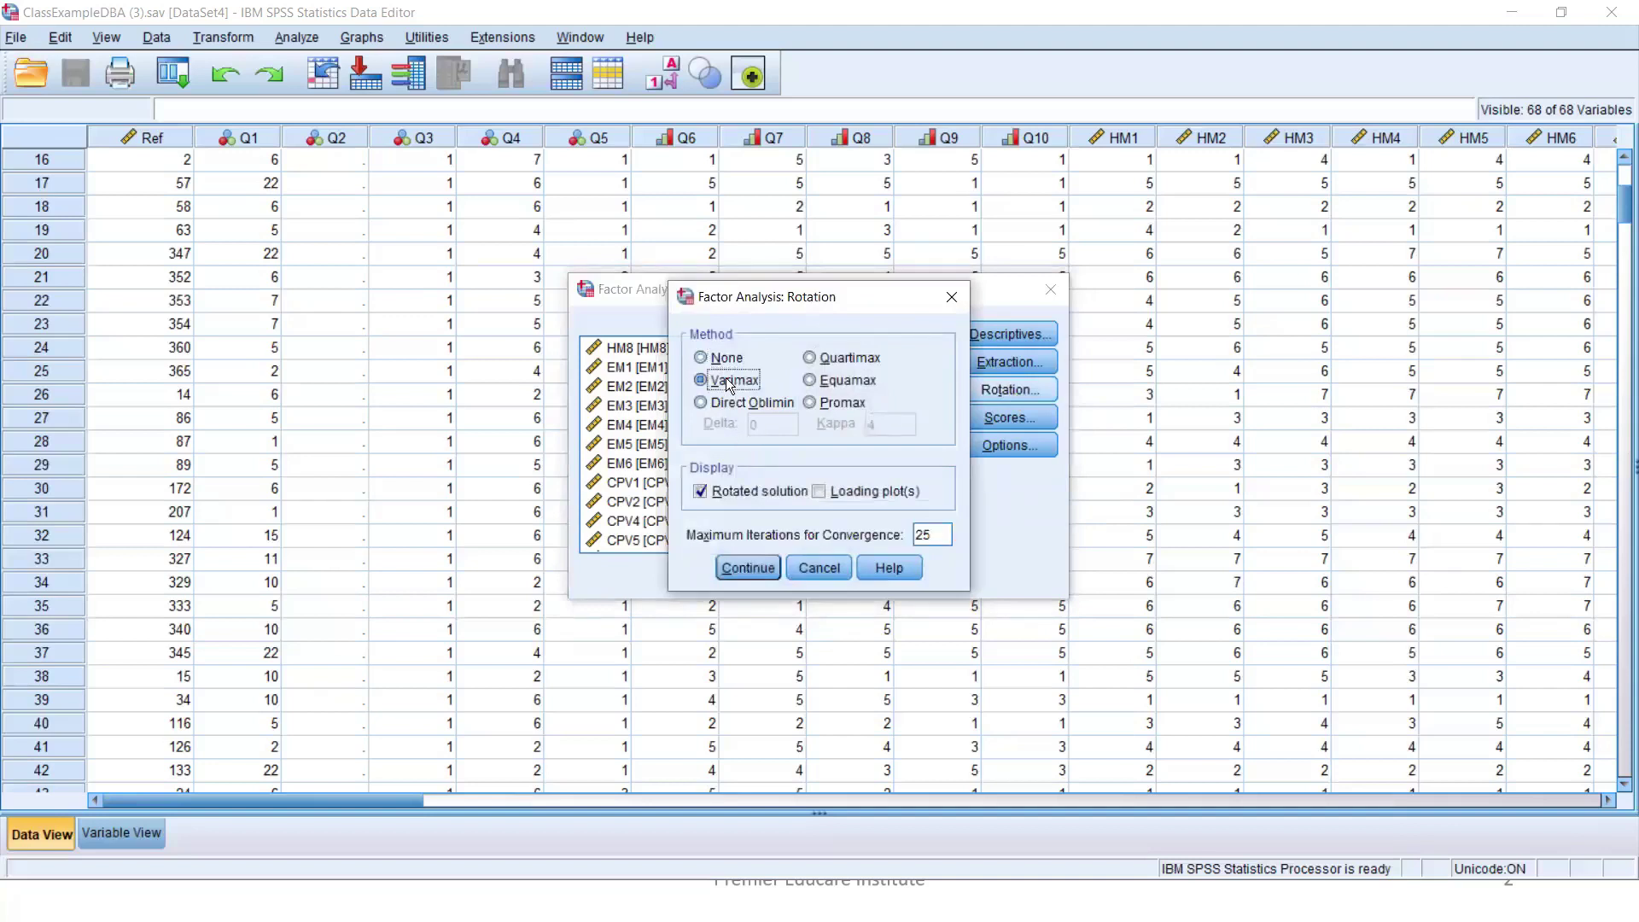
left_click(748, 567)
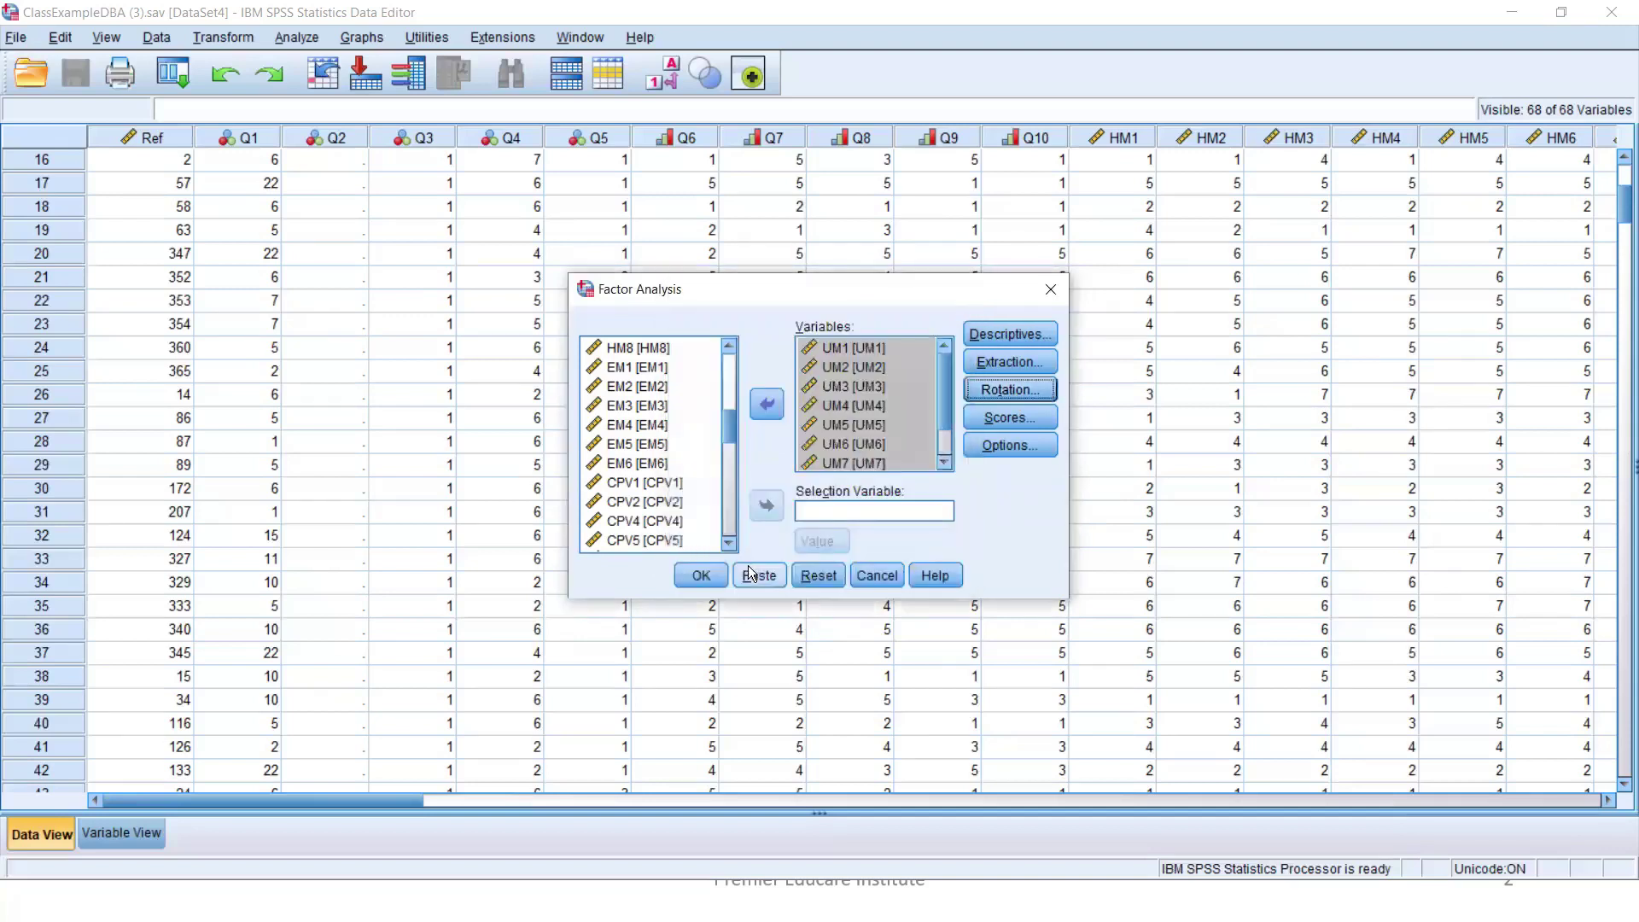
left_click(702, 576)
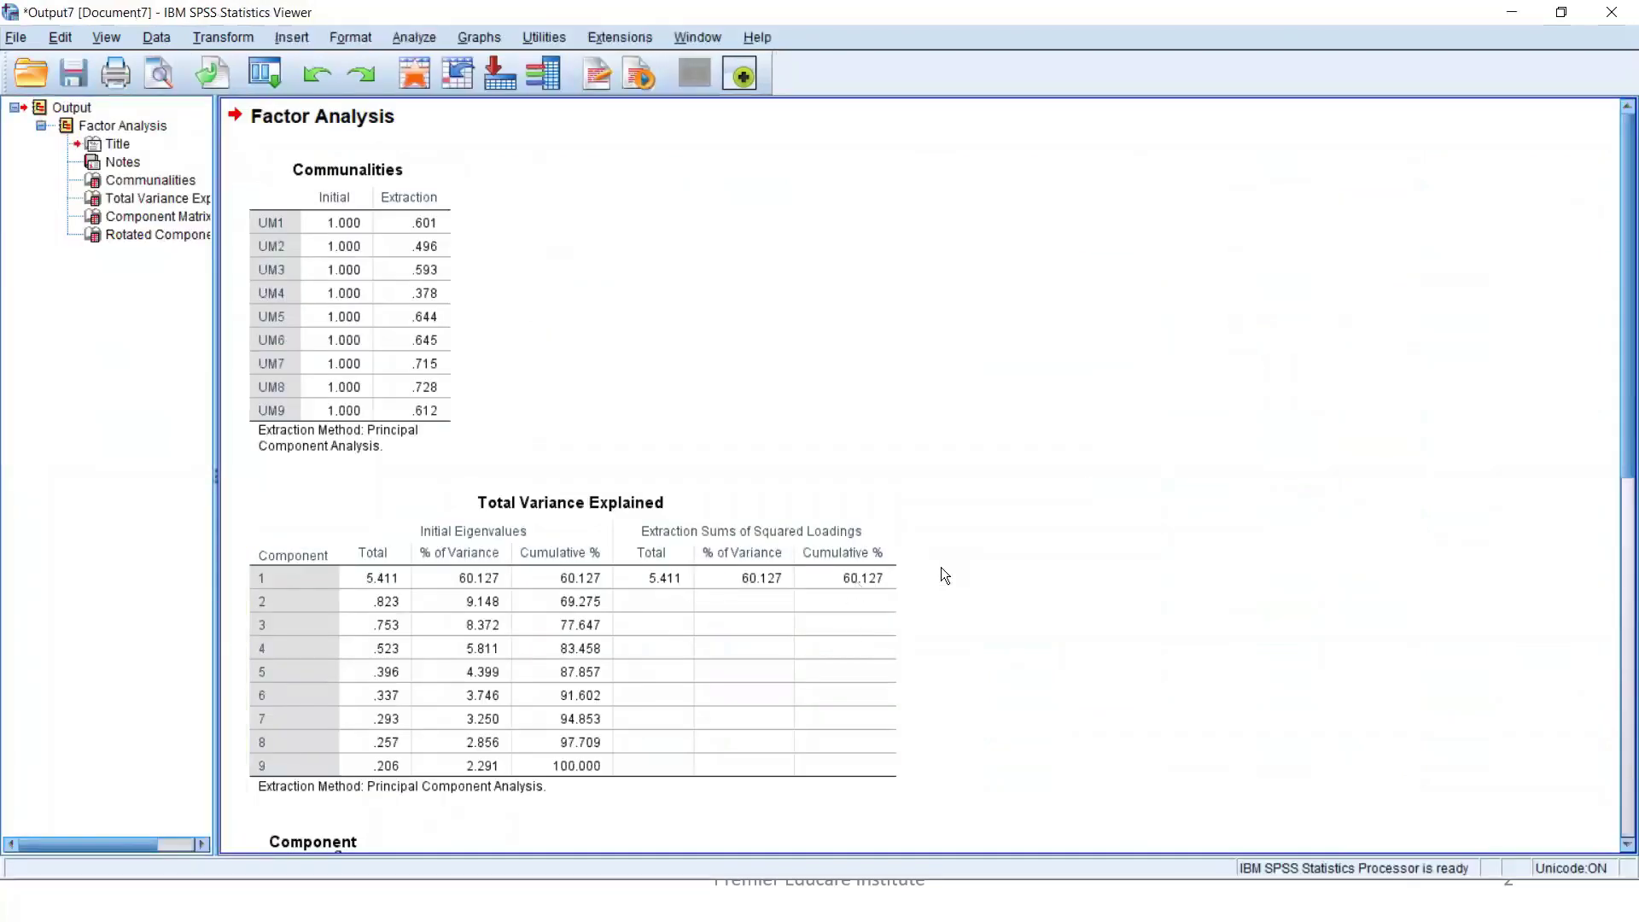
Examine the factor analysis output, focusing on the extracted component in Total Variance Explained and the UM item loadings in the Component Matrix
scroll(948, 567, "down", 5)
scroll(947, 567, "down", 2)
scroll(948, 572, "up", 6)
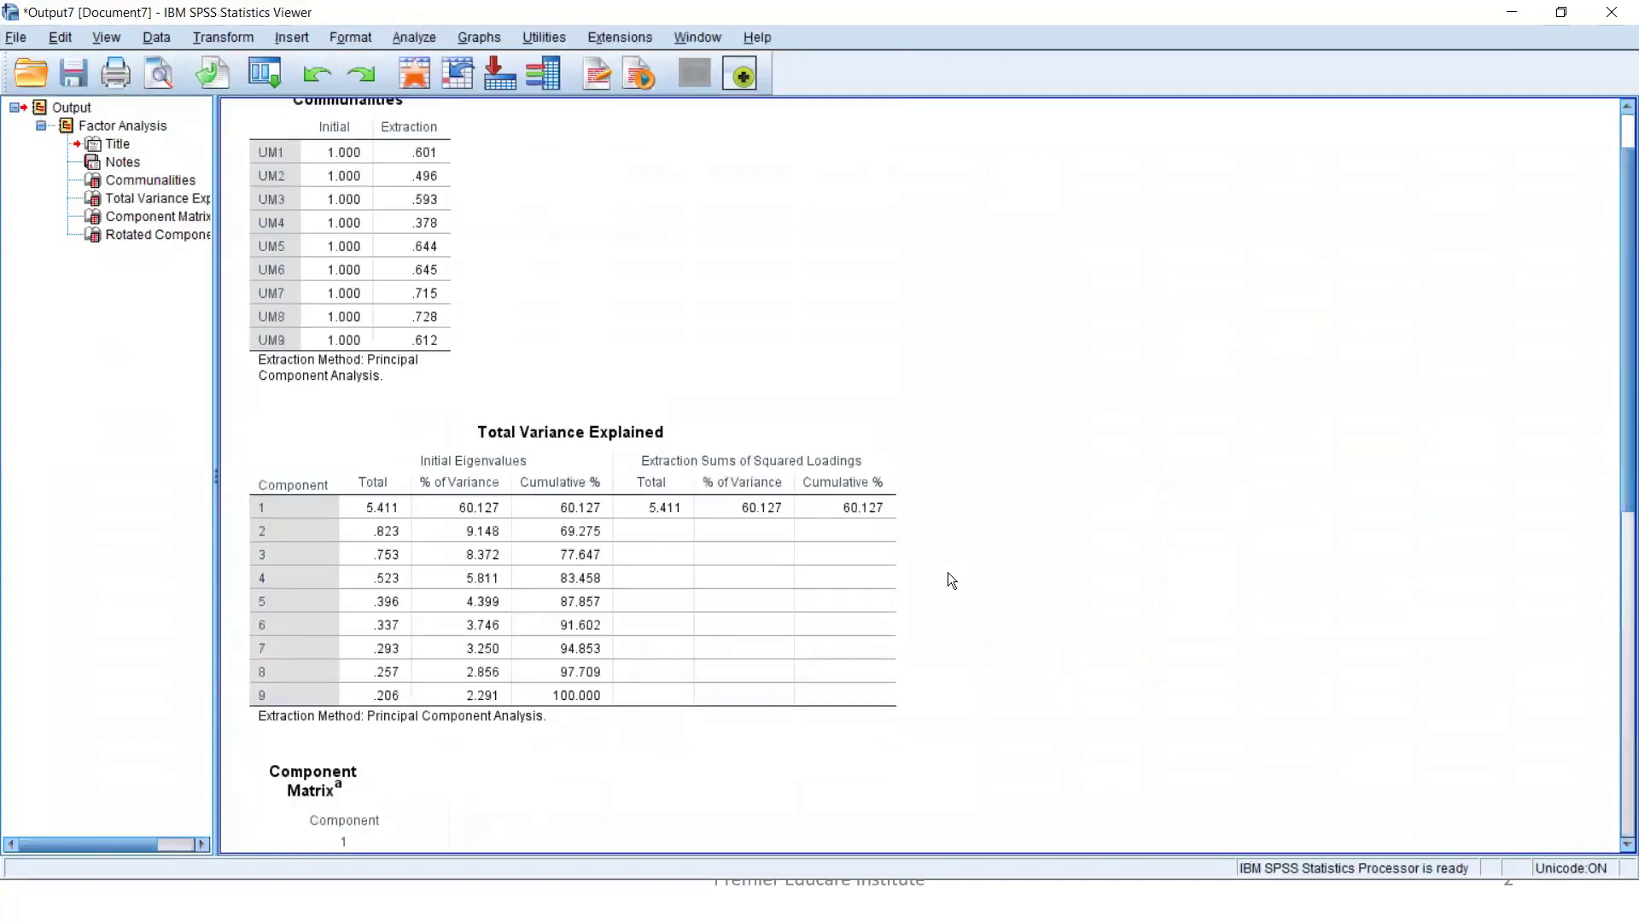
scroll(948, 572, "down", 2)
scroll(1002, 507, "up", 1)
scroll(1002, 507, "down", 2)
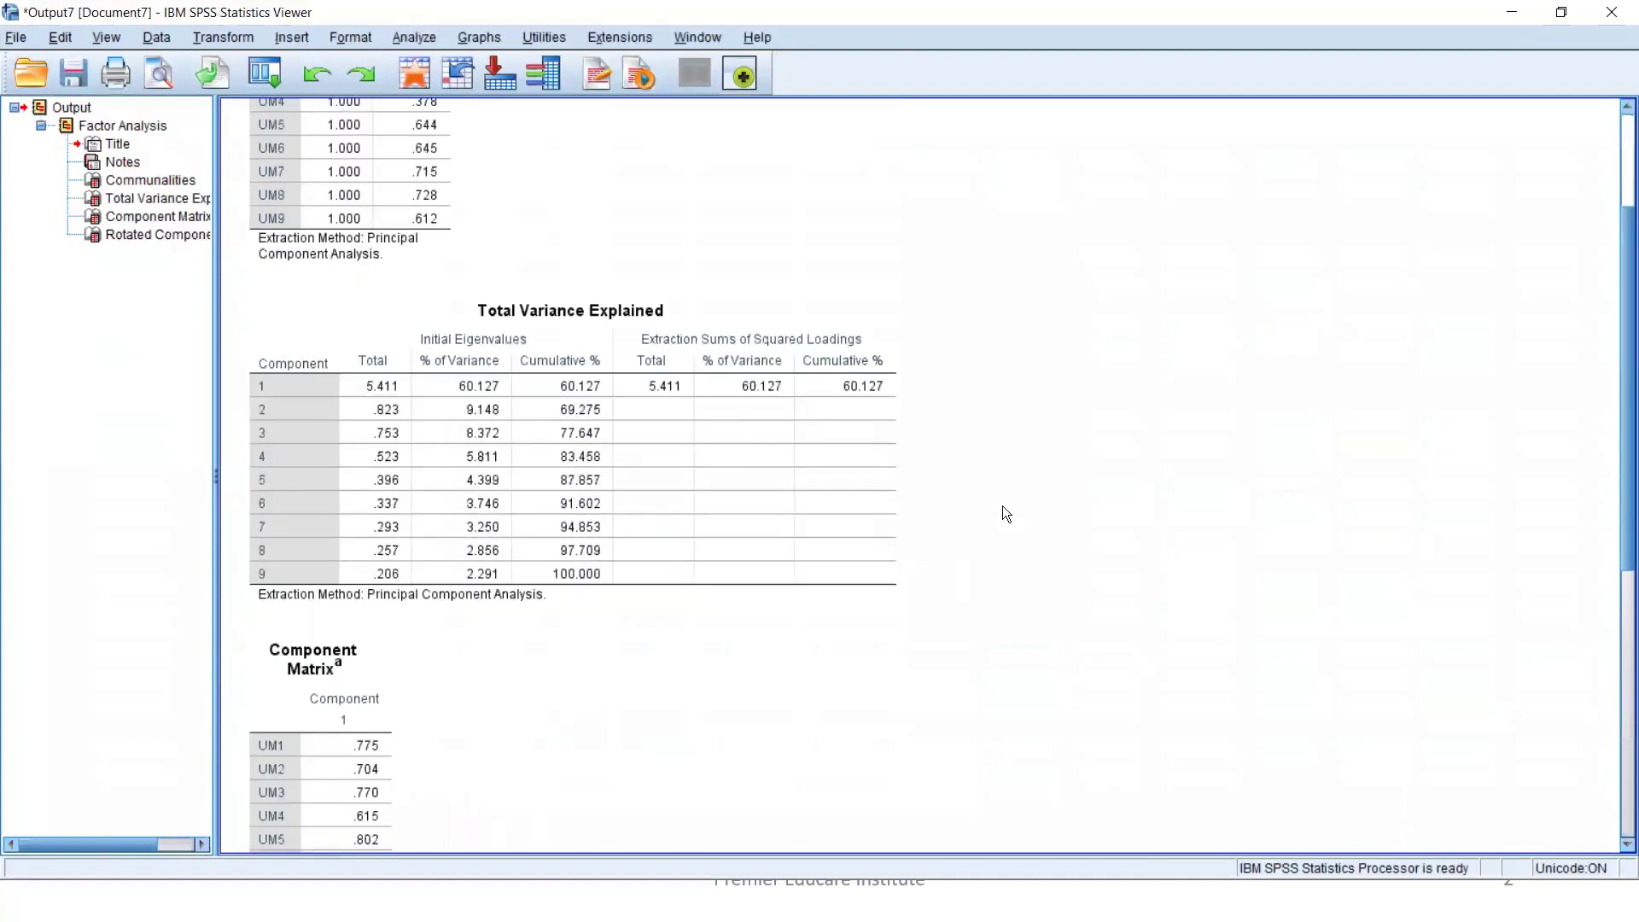
scroll(1006, 513, "down", 1)
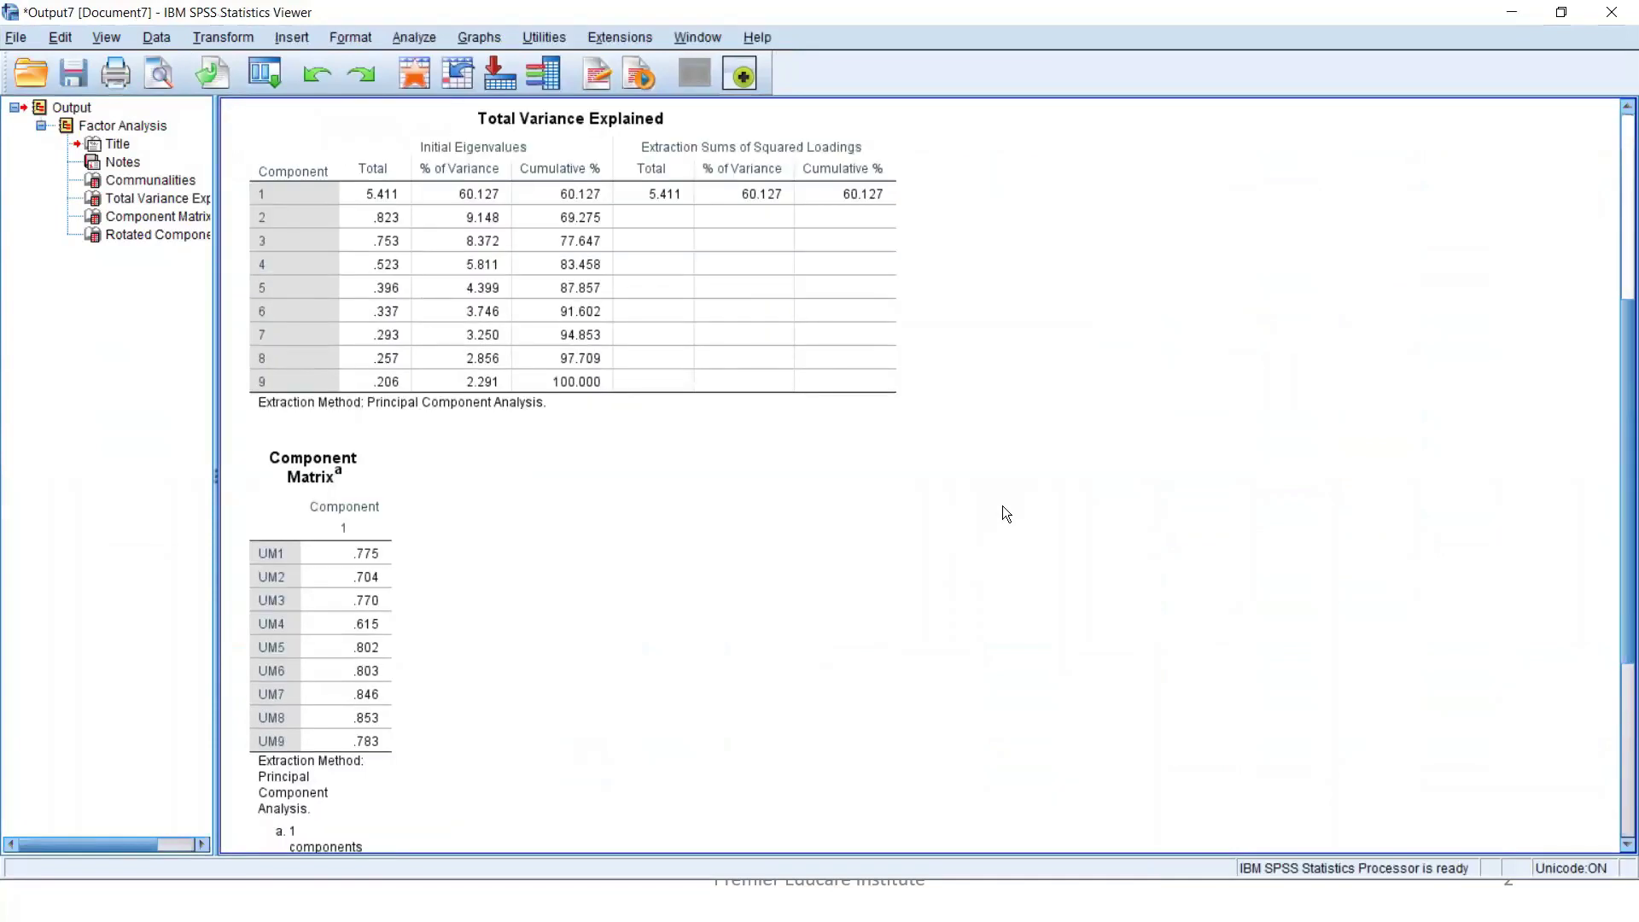
mouse_move(241, 152)
left_mouse_down()
mouse_move(312, 204)
mouse_move(911, 215)
left_mouse_up()
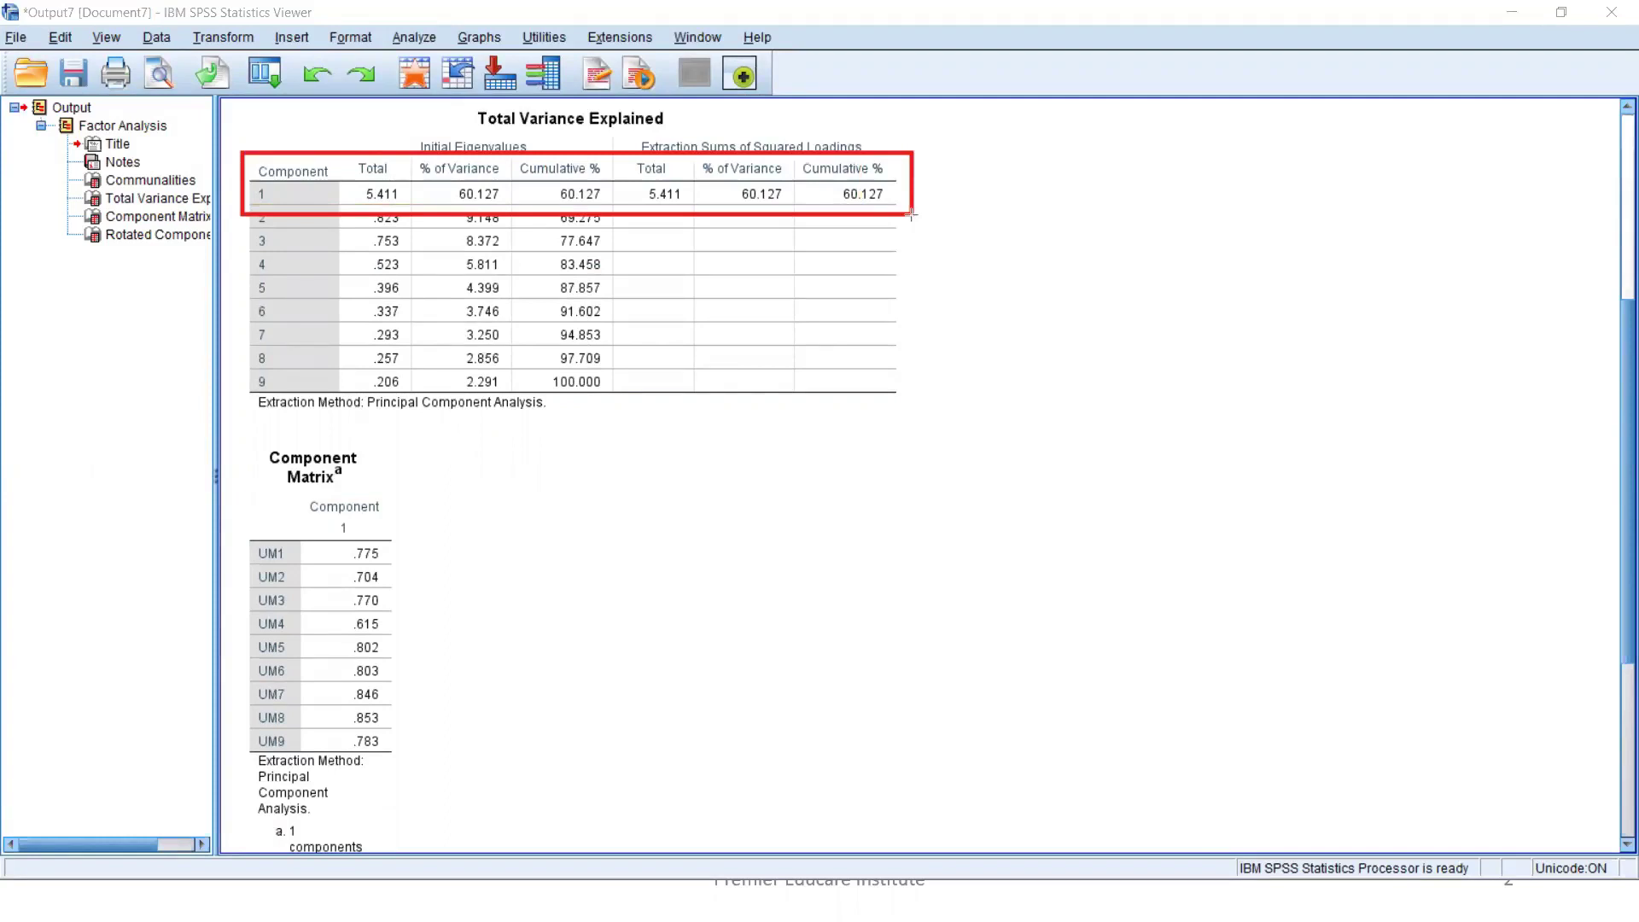
left_click_drag(912, 215, 911, 236)
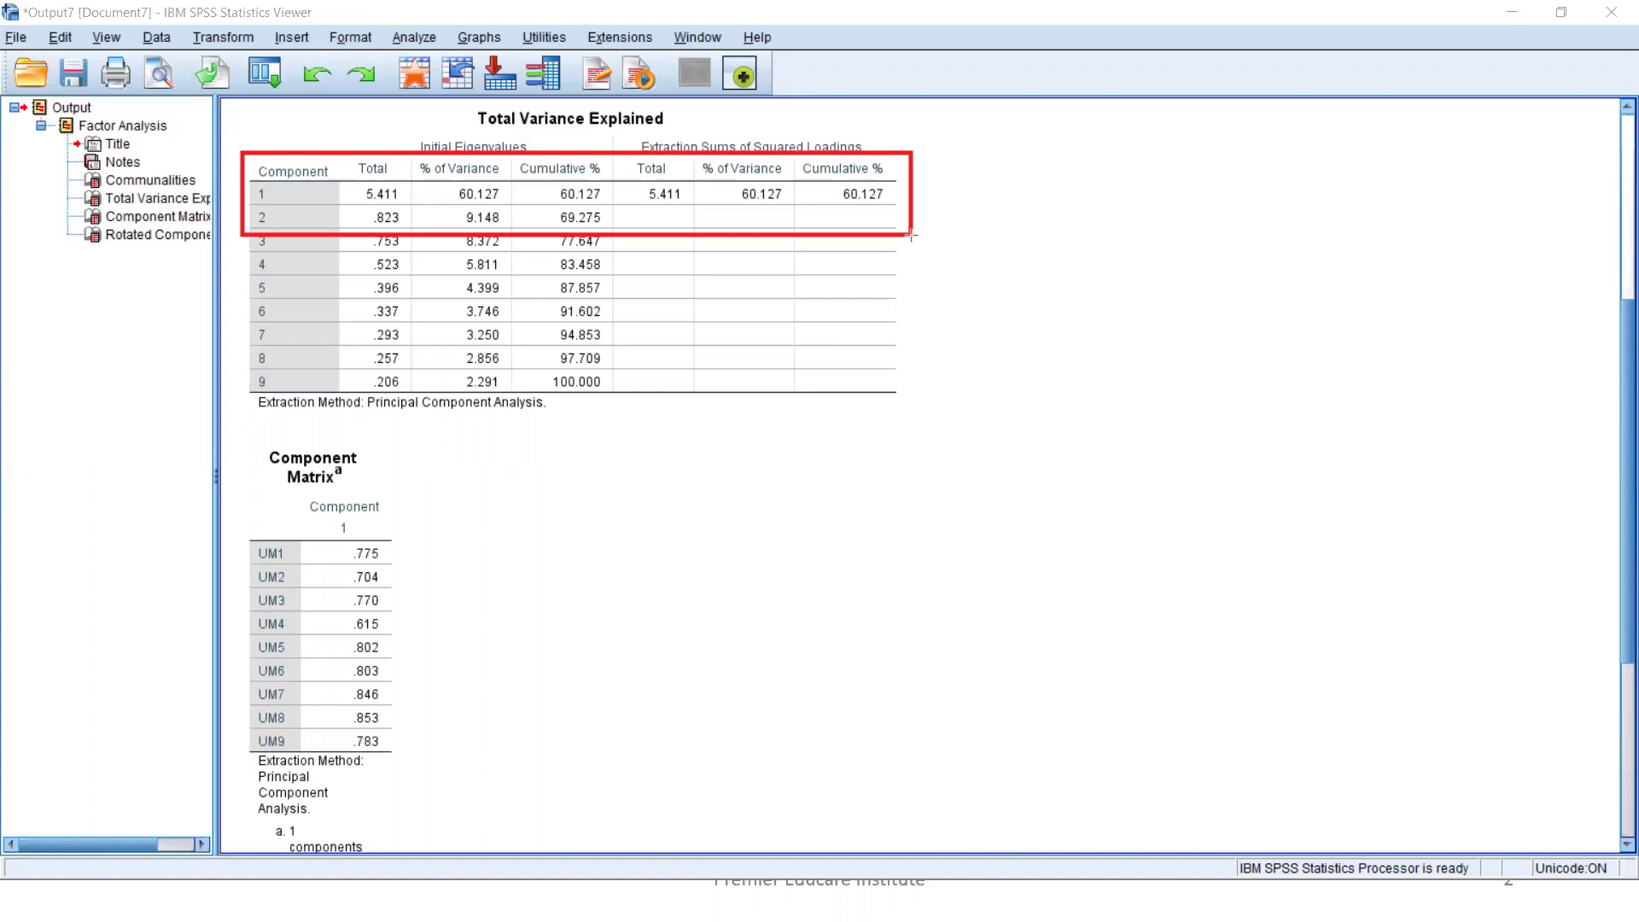
left_click_drag(911, 237, 913, 207)
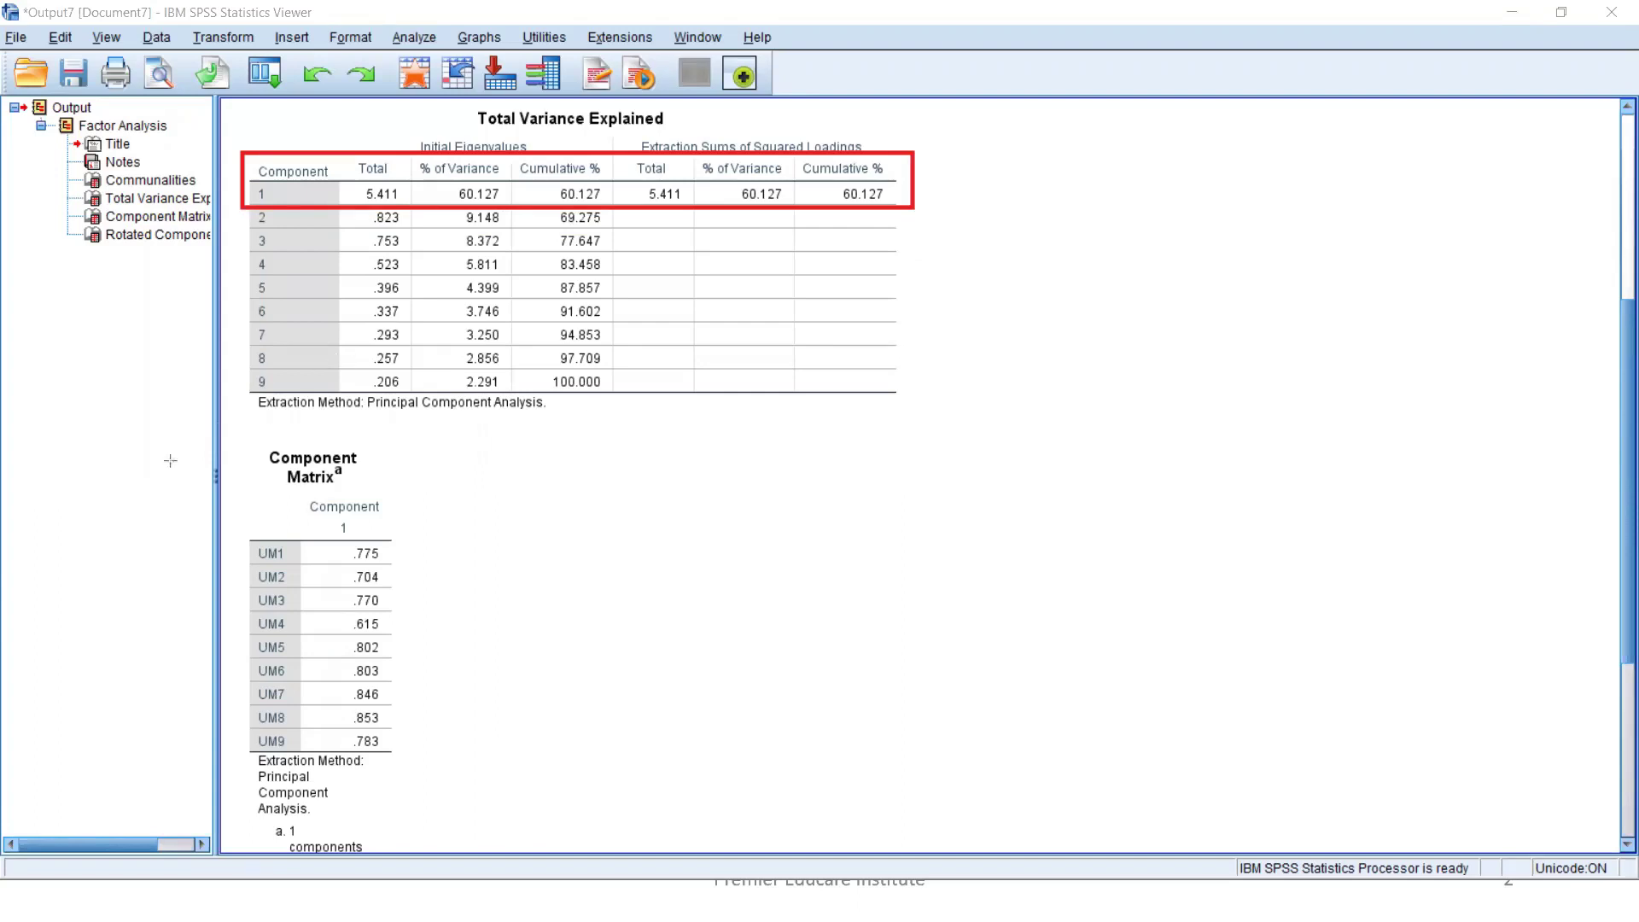
mouse_move(243, 503)
left_mouse_down()
mouse_move(372, 768)
mouse_move(442, 786)
mouse_move(432, 771)
left_mouse_up()
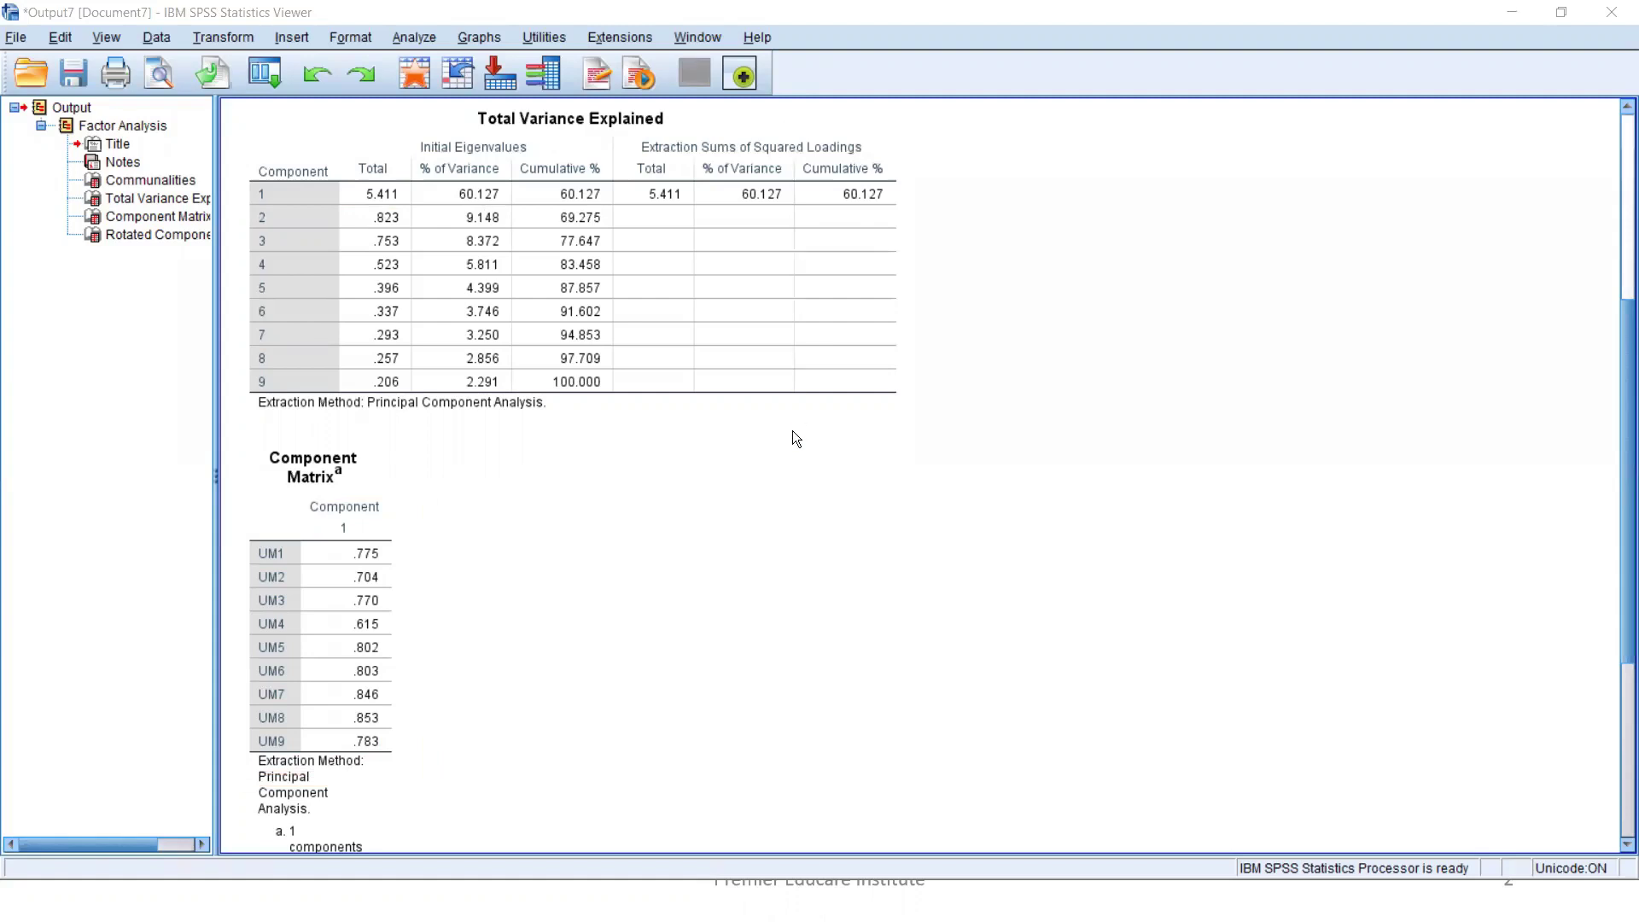
scroll(787, 447, "up", 3)
scroll(788, 451, "down", 3)
Copy the Component Matrix table from the factor analysis output
left_click(350, 523)
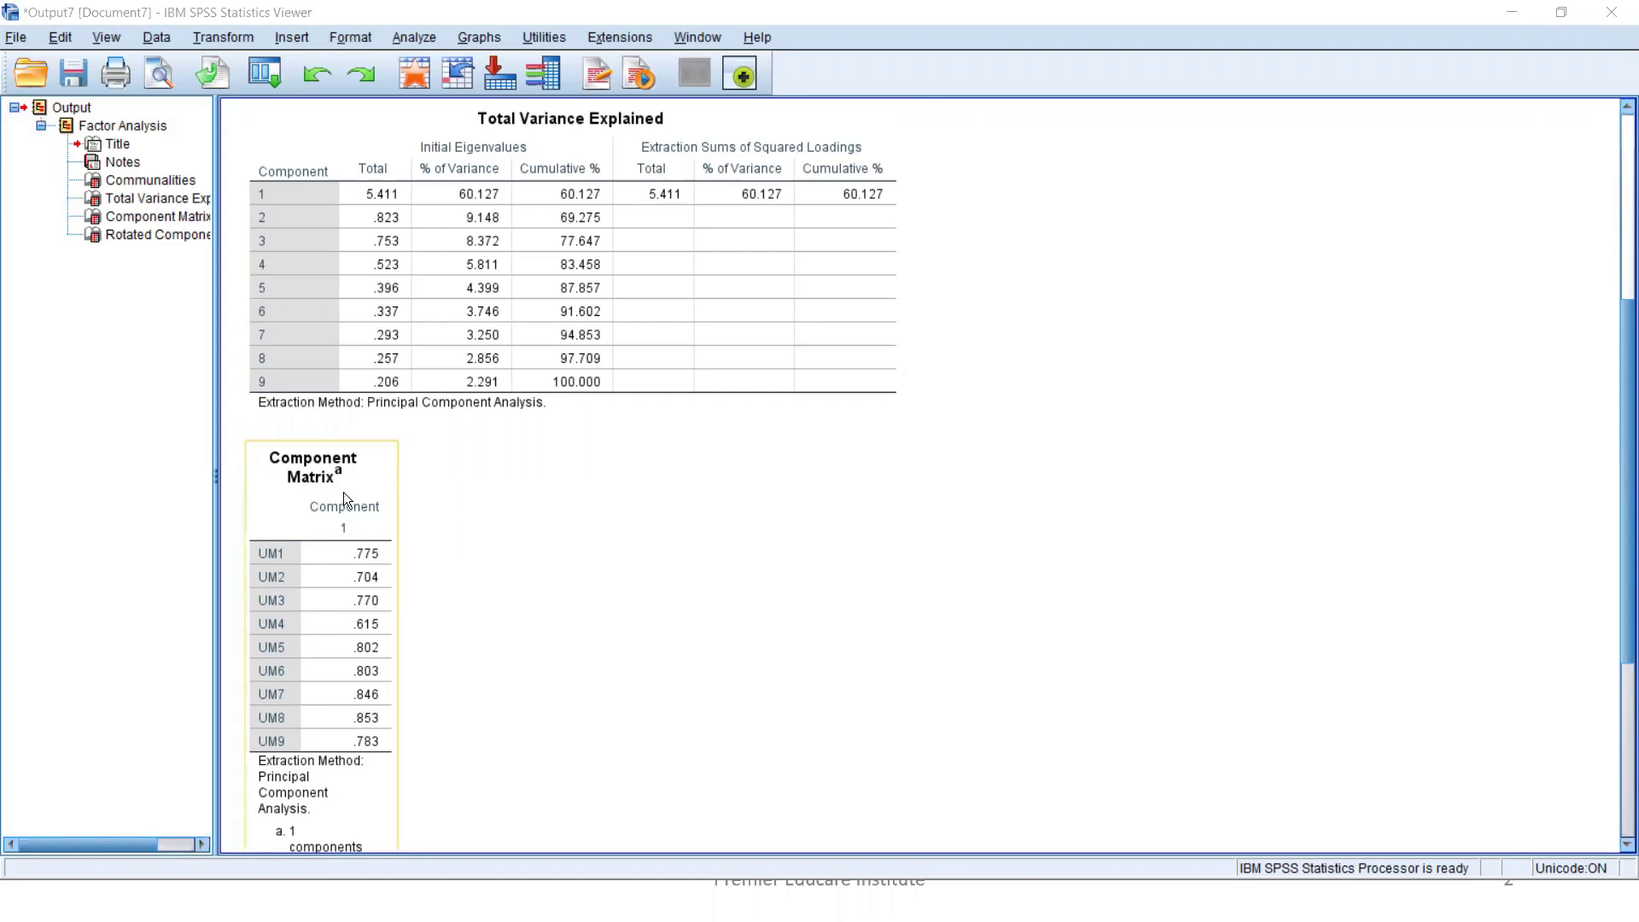
scroll(362, 394, "up", 3)
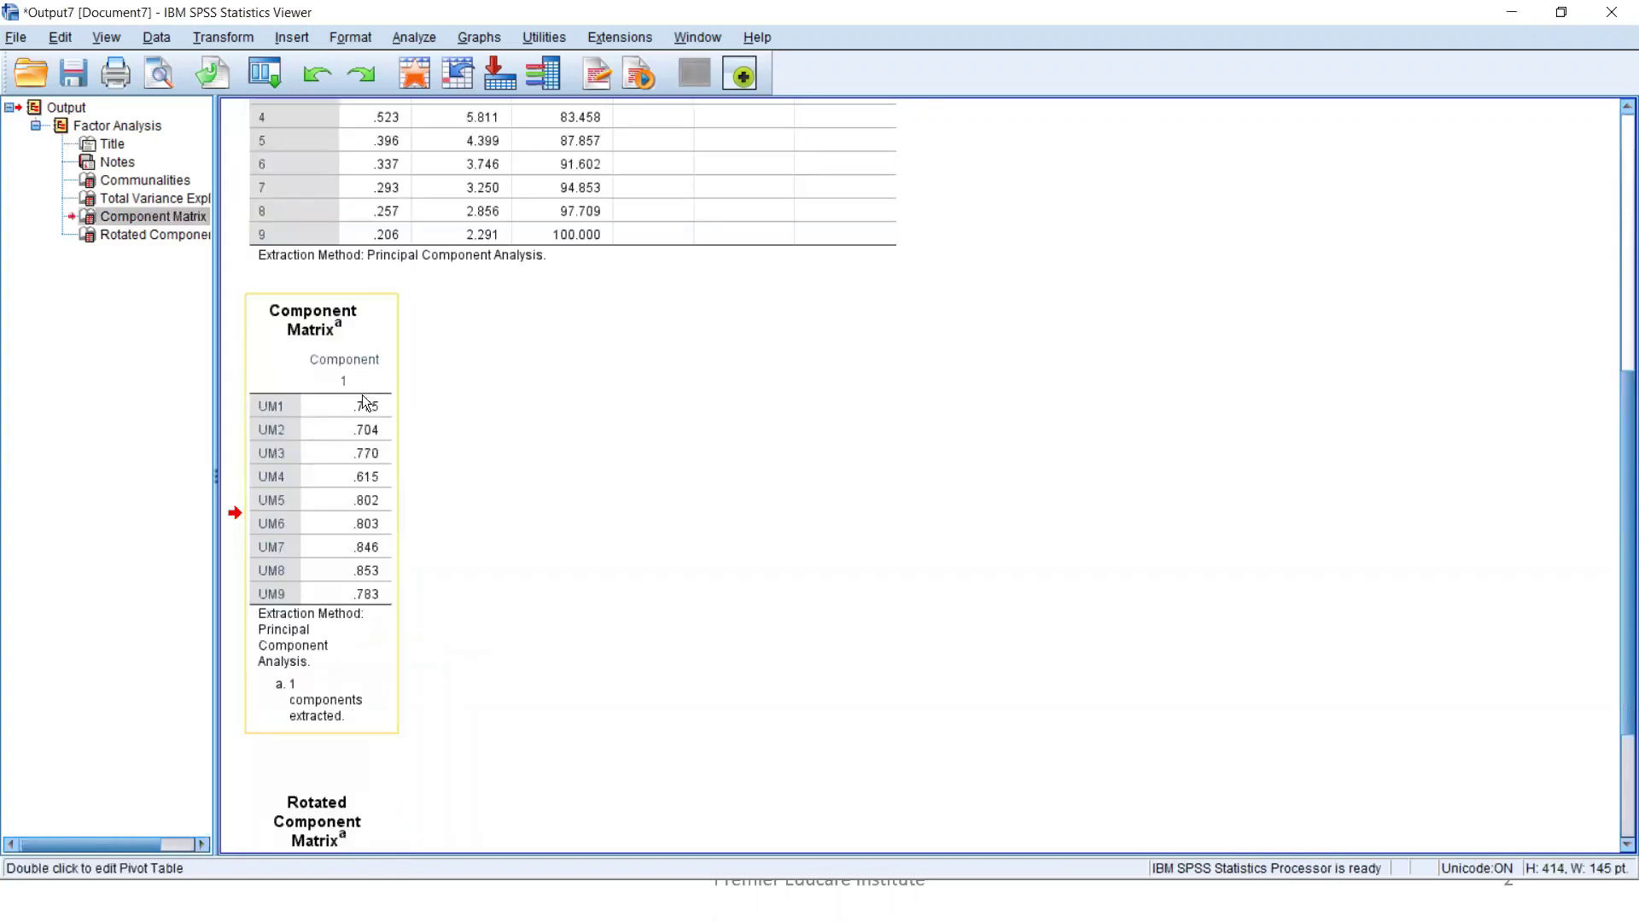
right_click(377, 339)
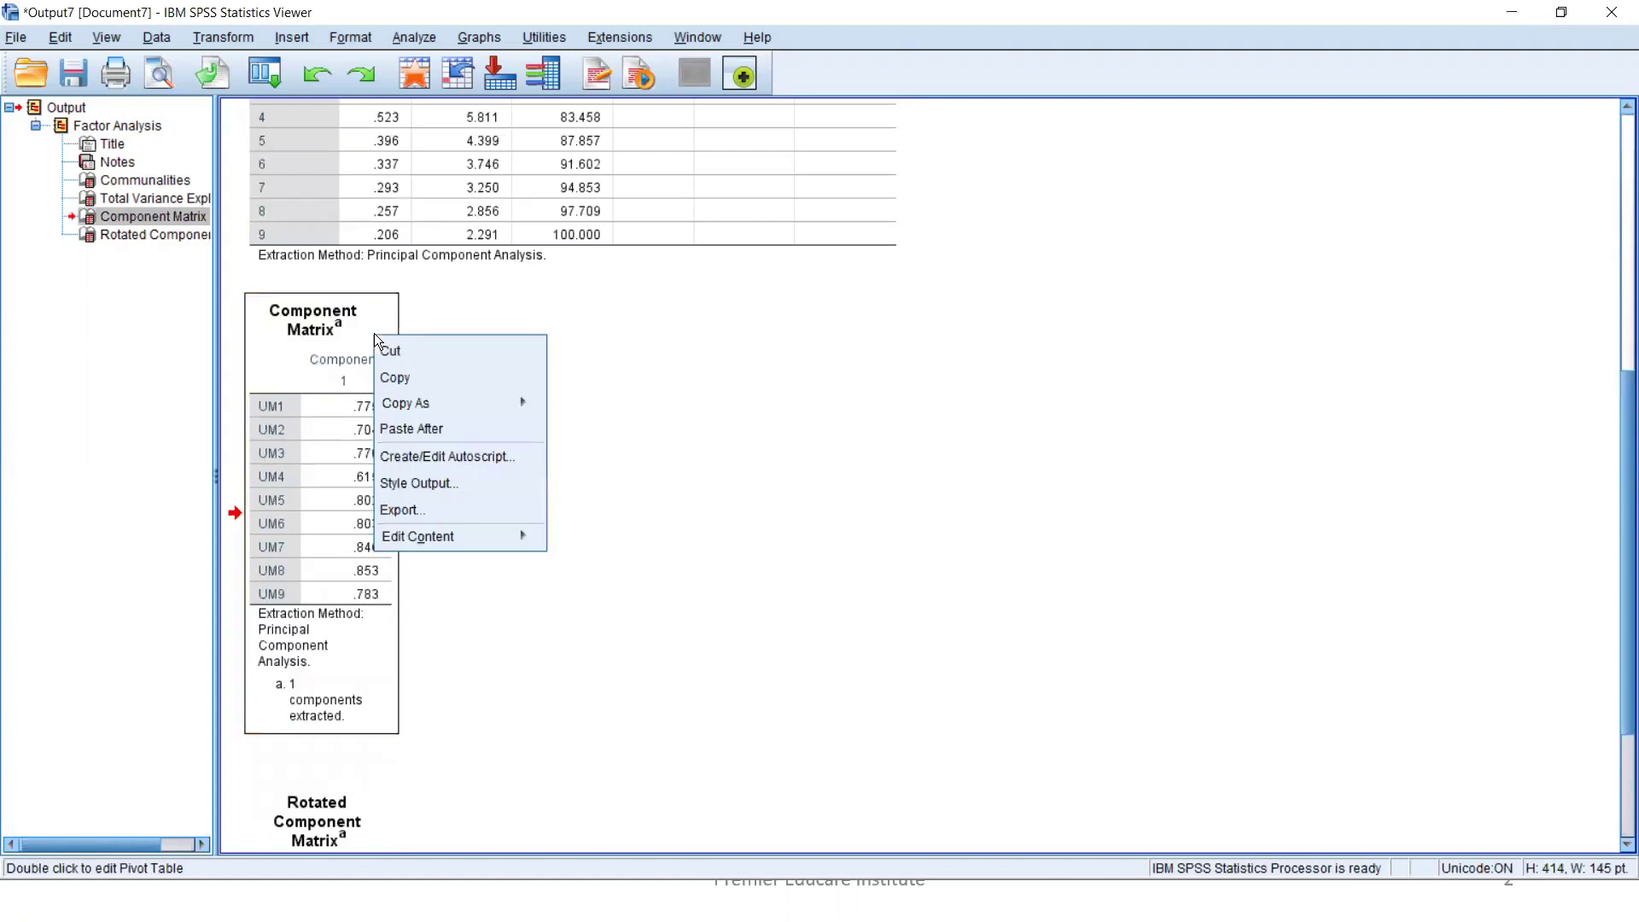
left_click(417, 378)
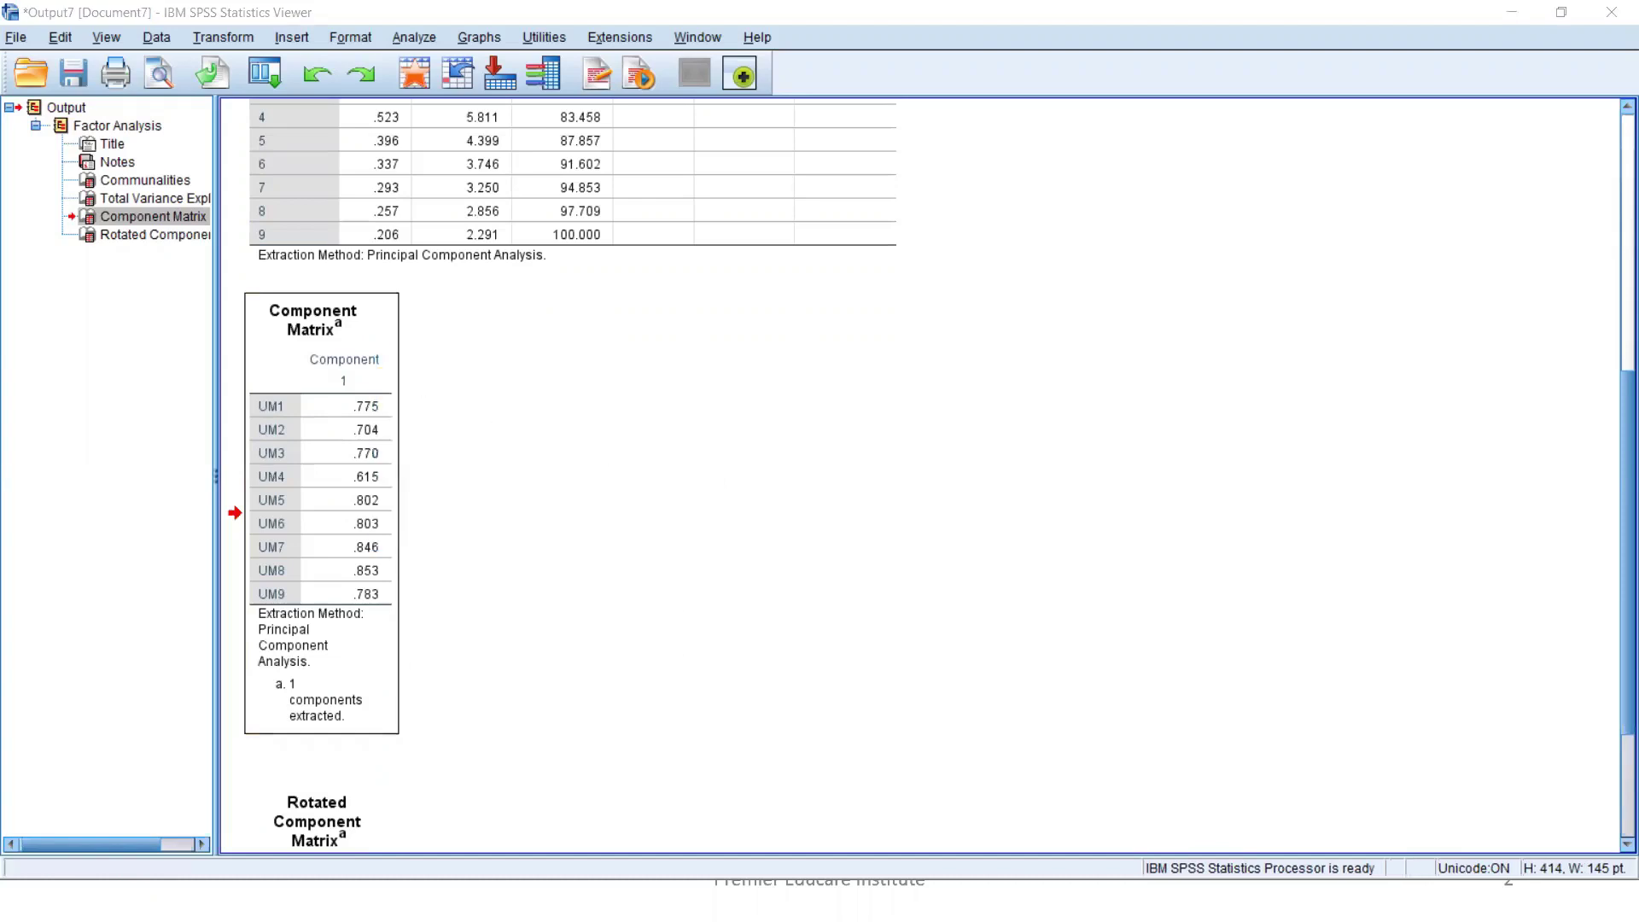
Switch to the Excel workbook "CR and AVE Calculation by SPSS" and paste the copied Component Matrix starting at cell A19
key("super")
left_click(1025, 901)
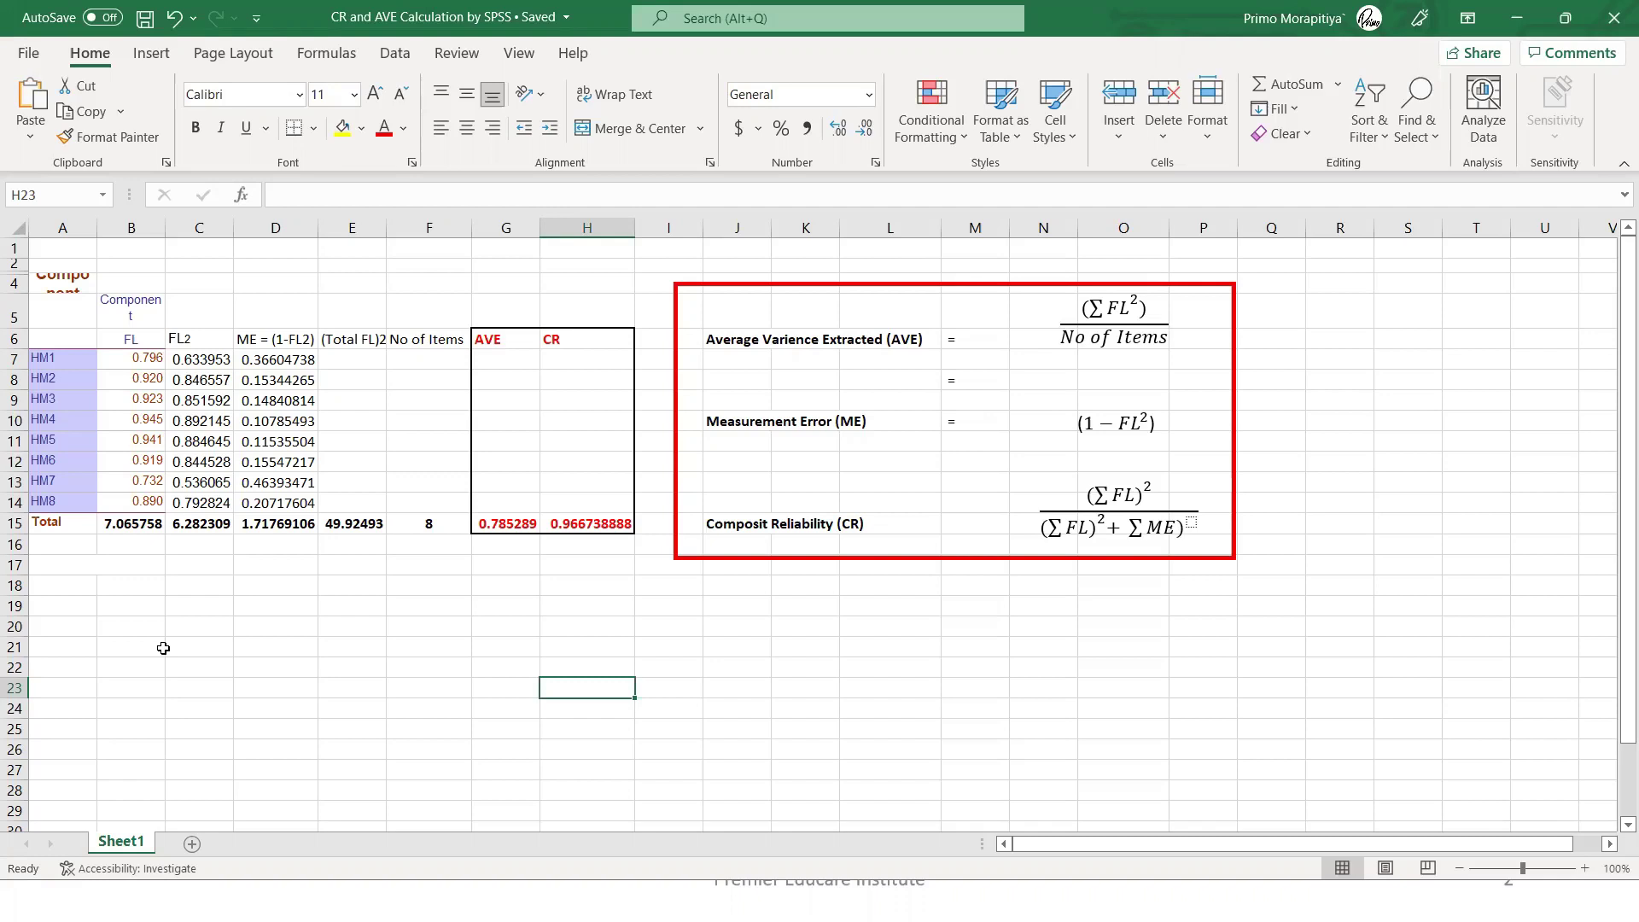
left_click(74, 590)
right_click(77, 608)
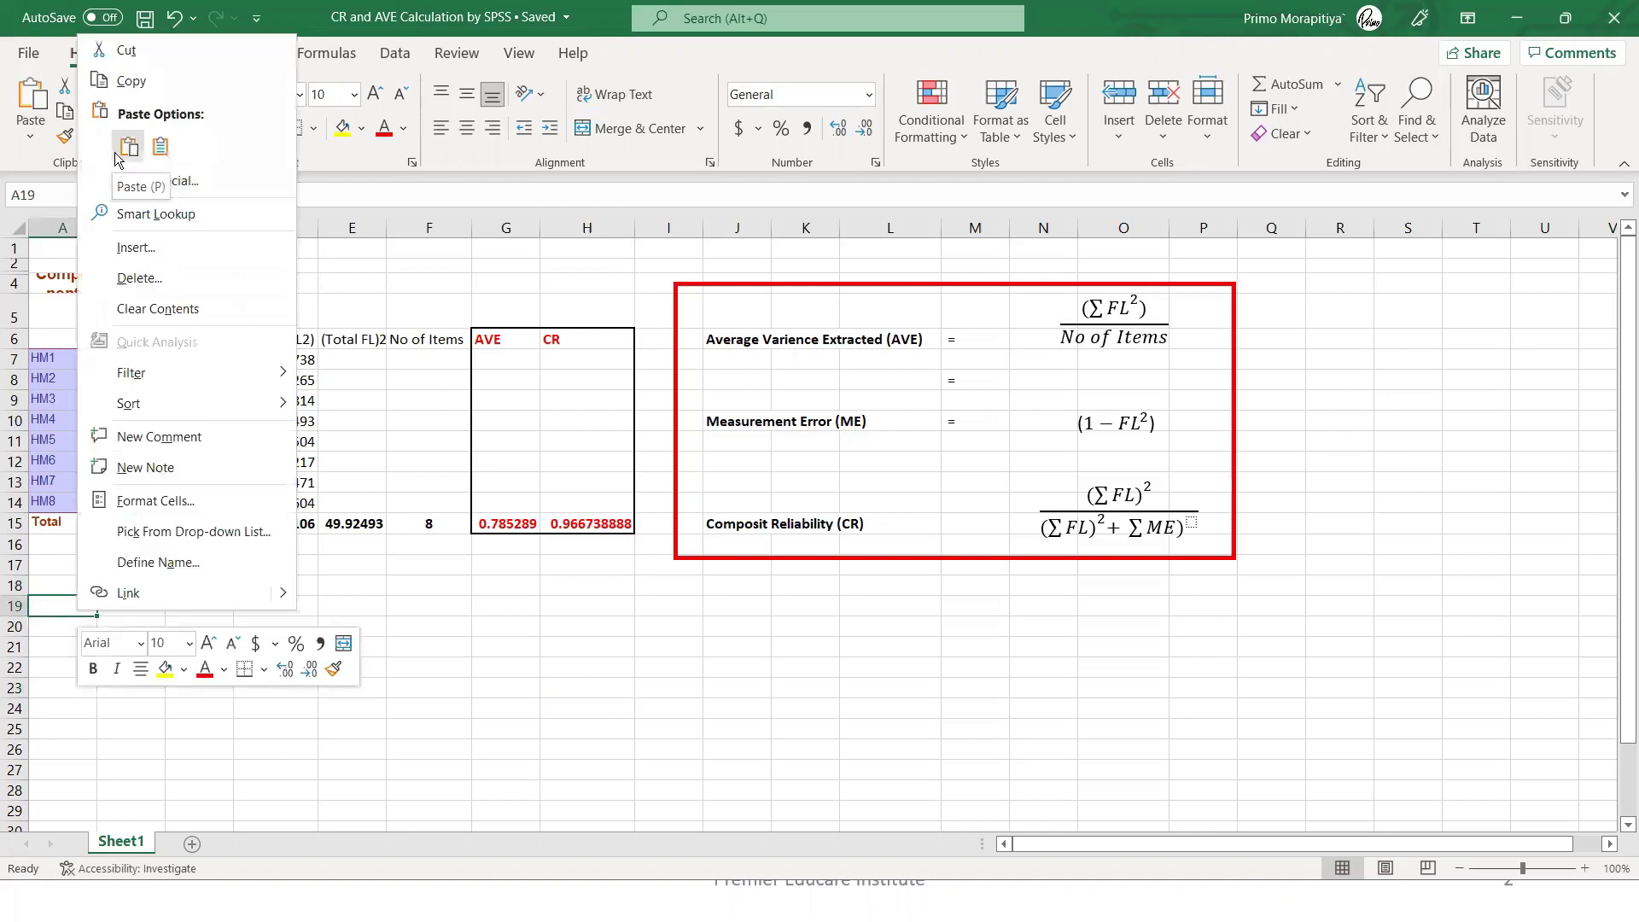
left_click(119, 152)
scroll(246, 615, "down", 2)
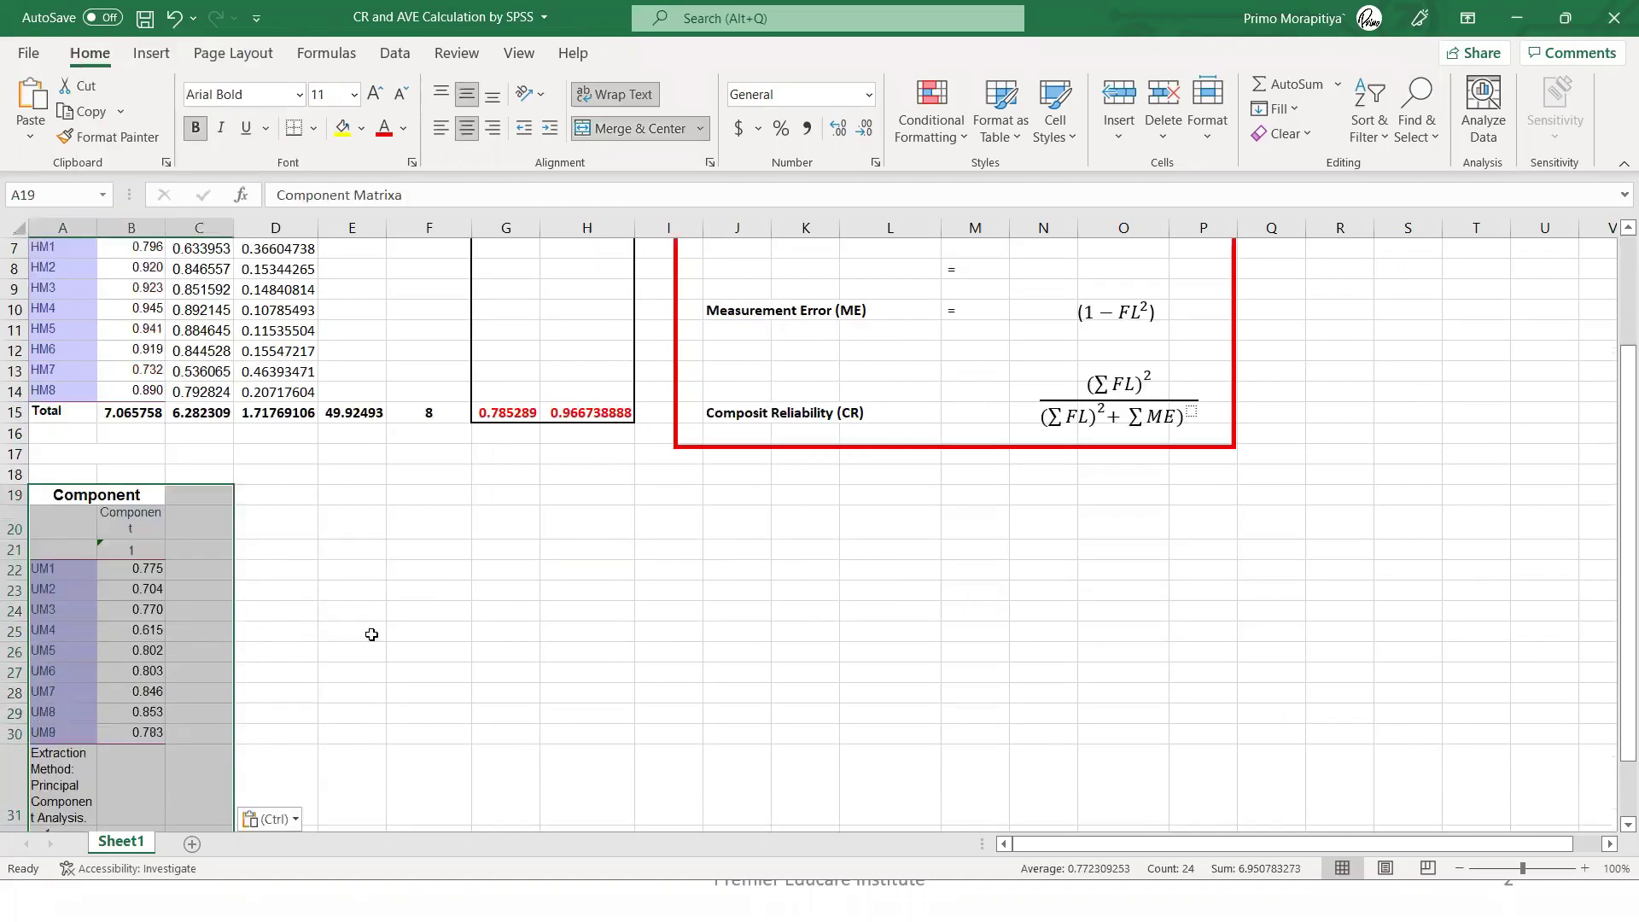
Delete the extraction method and components-extracted footnotes in A31:A32 beneath the pasted UM loadings
scroll(372, 635, "down", 2)
left_click(76, 656)
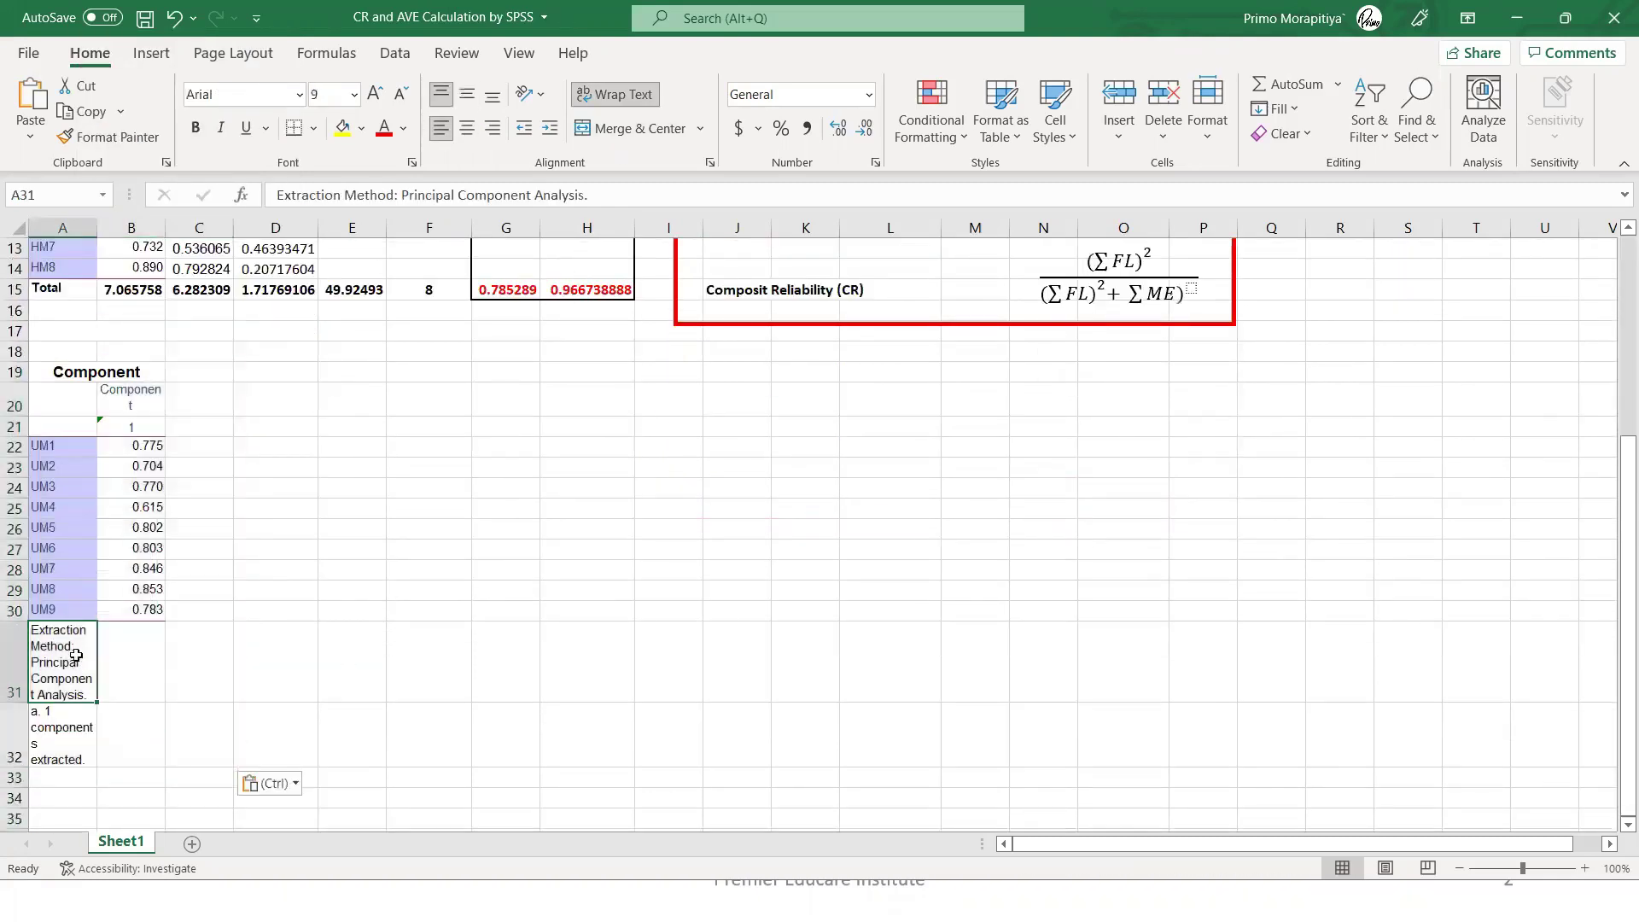
scroll(76, 651, "down", 1)
left_click_drag(76, 600, 76, 691)
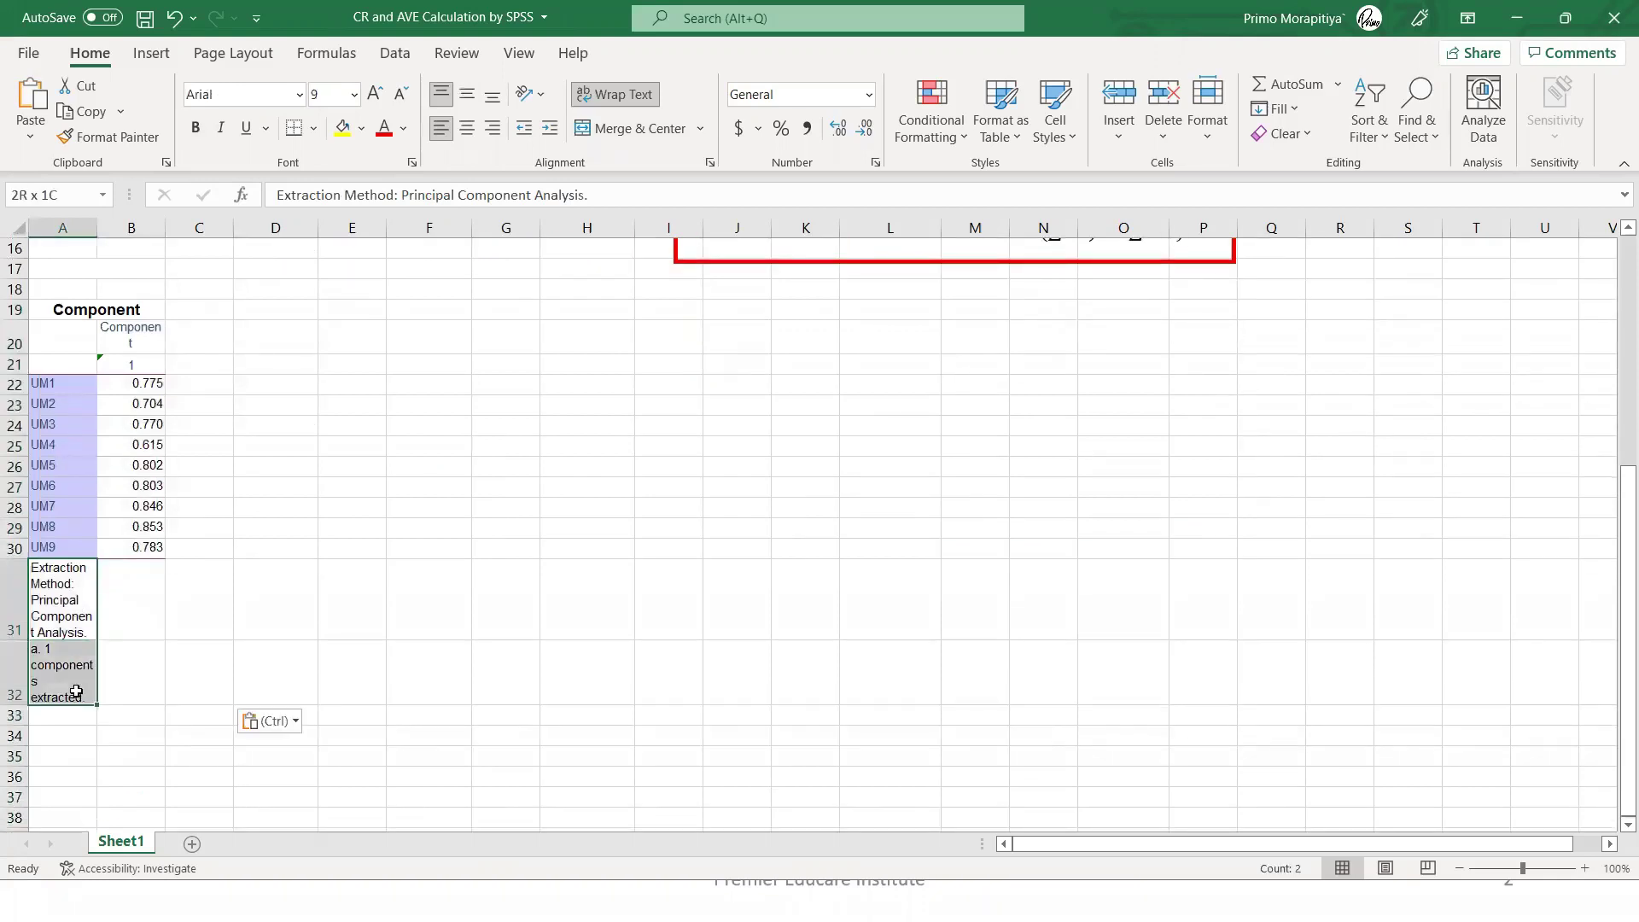
right_click(78, 643)
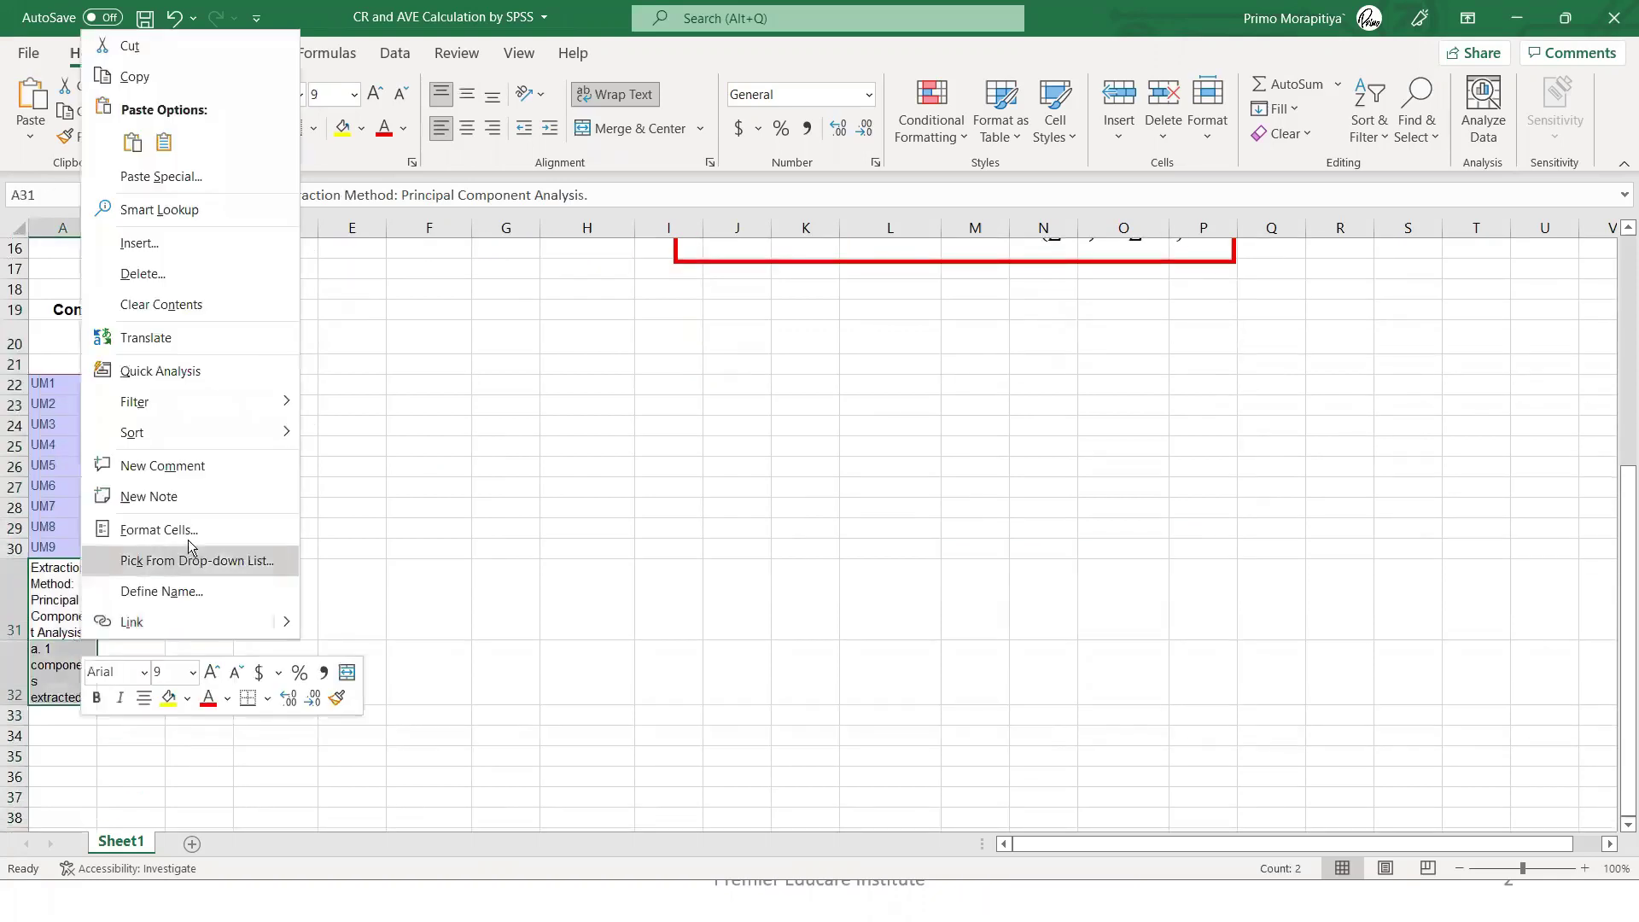
left_click(165, 272)
left_click(150, 314)
left_click(126, 366)
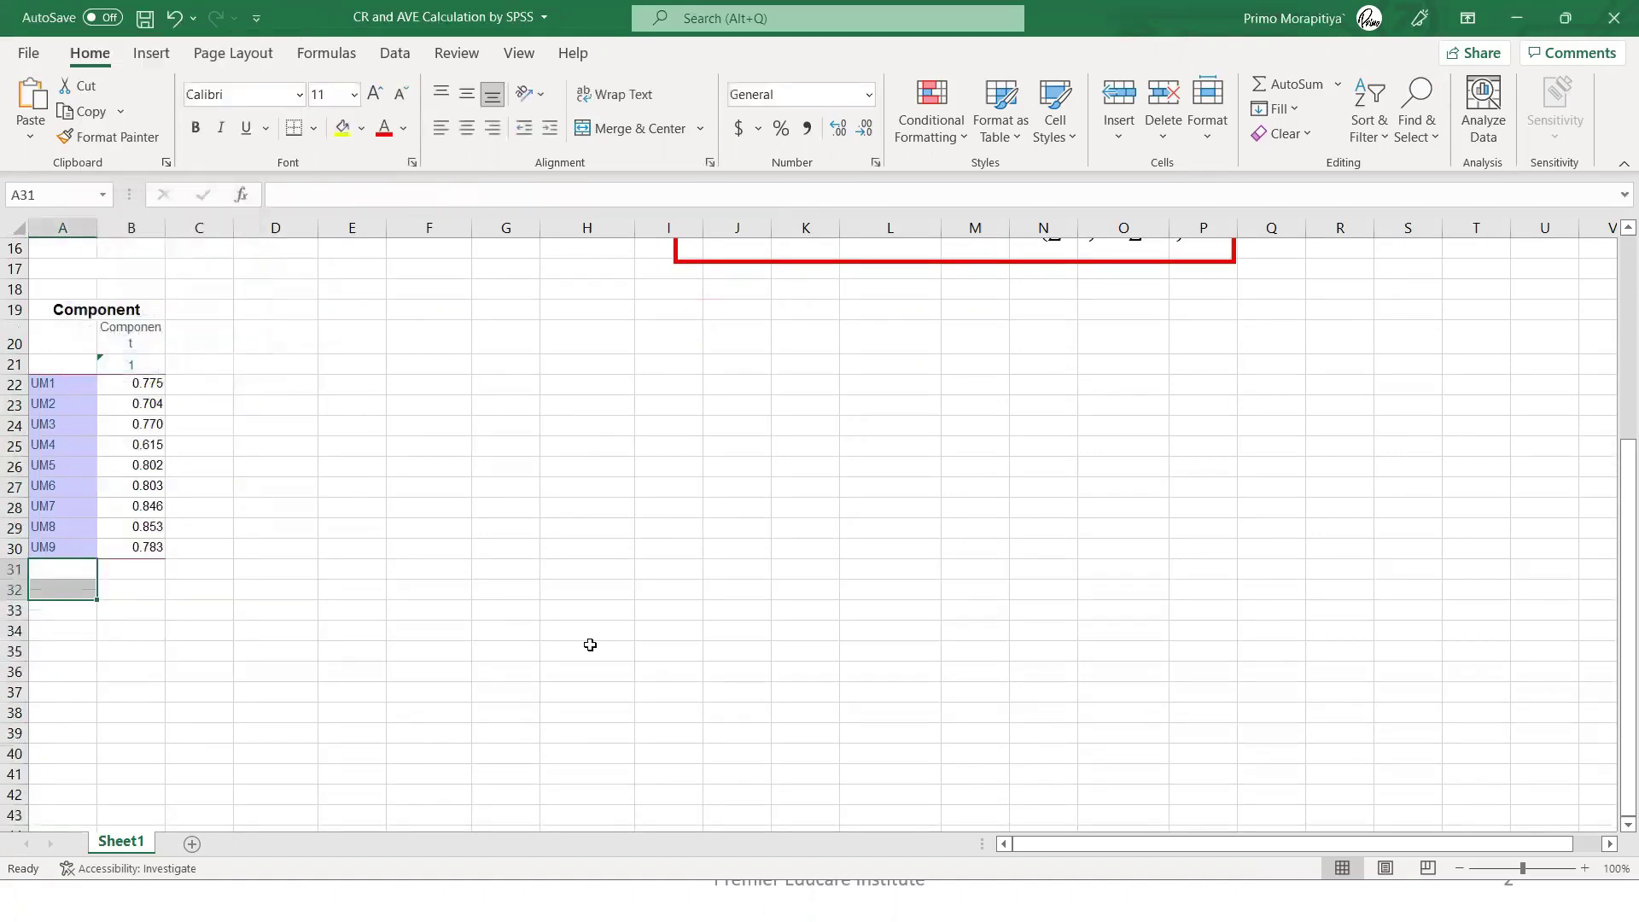
Label the UM table's header cells: Item in A21, FL in B21 and FL2 in C21
scroll(590, 645, "up", 4)
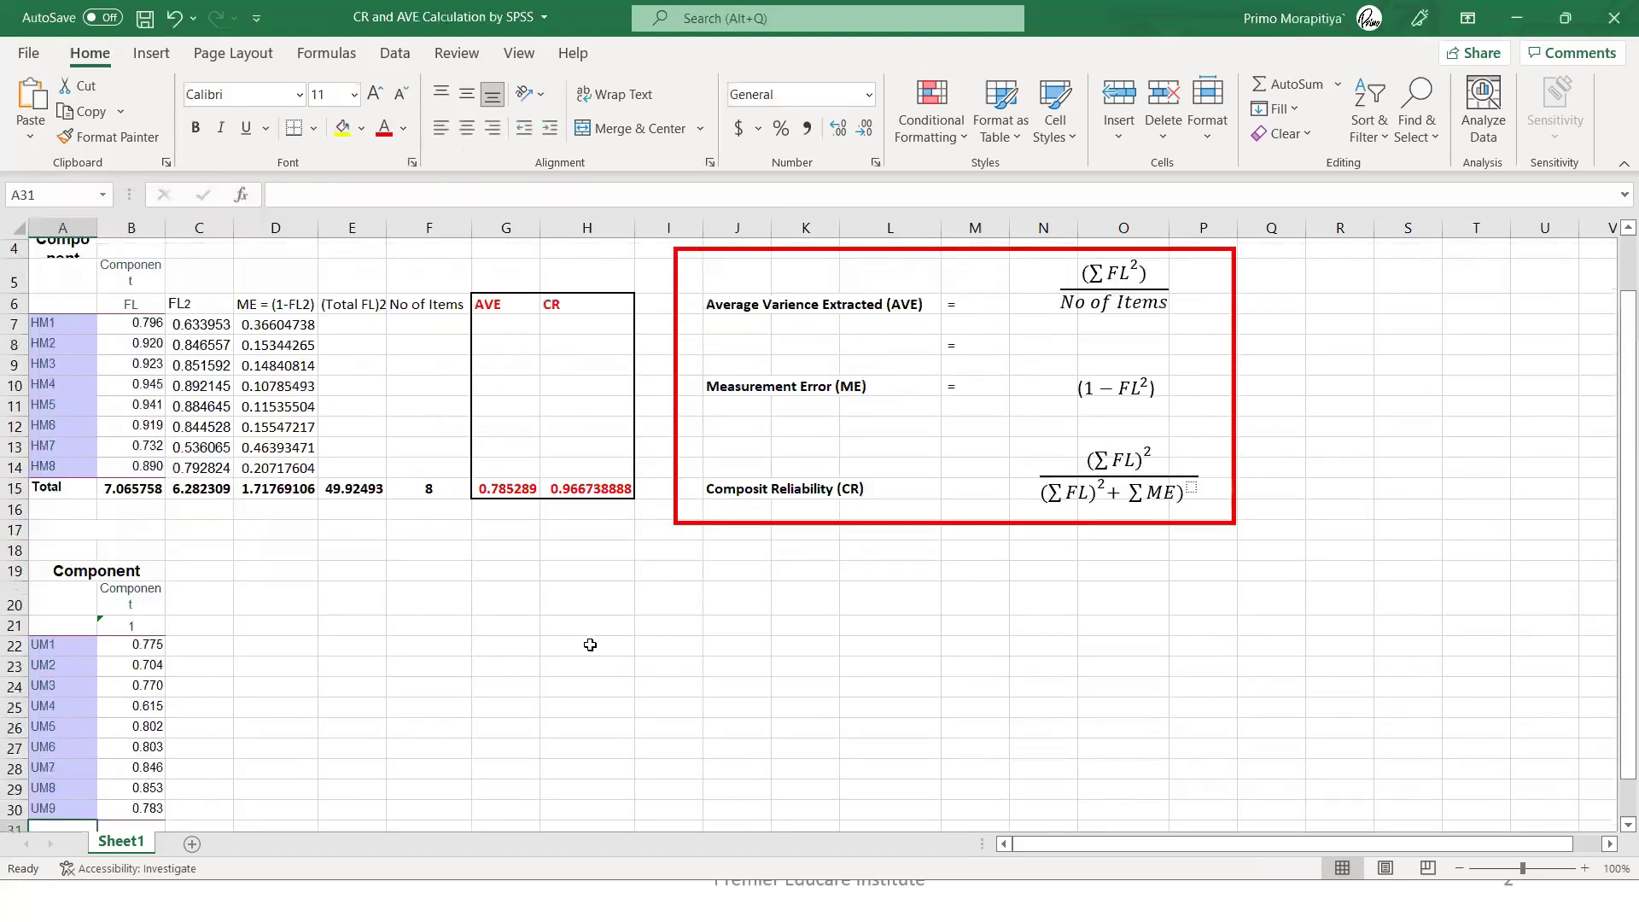
left_click(59, 627)
type("I")
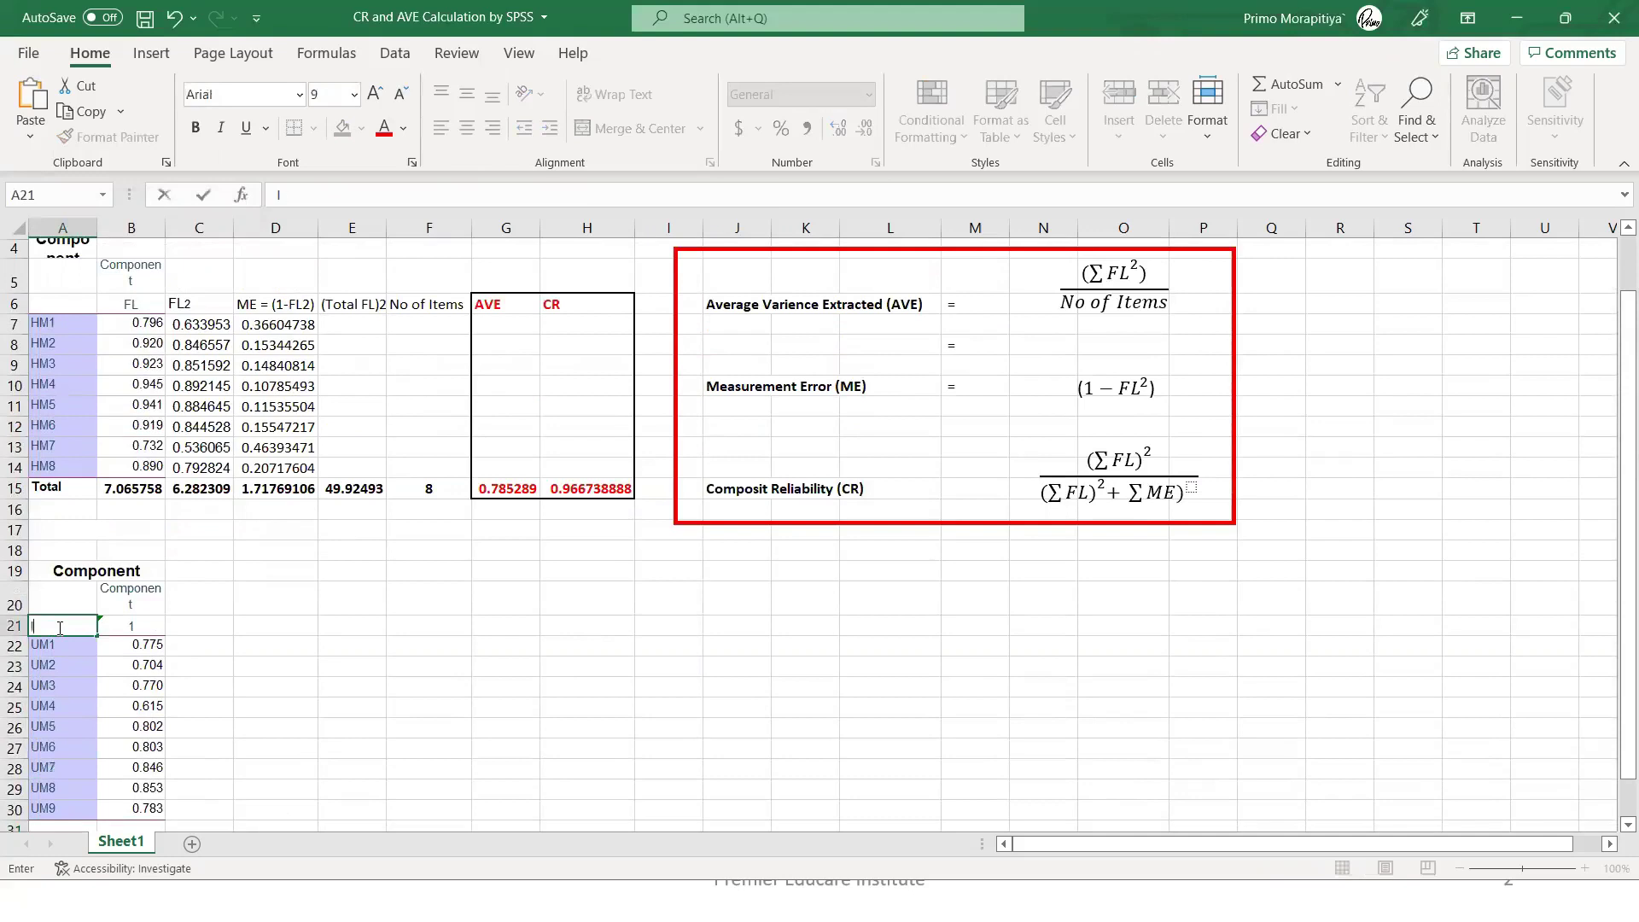
type("tem")
left_click(301, 668)
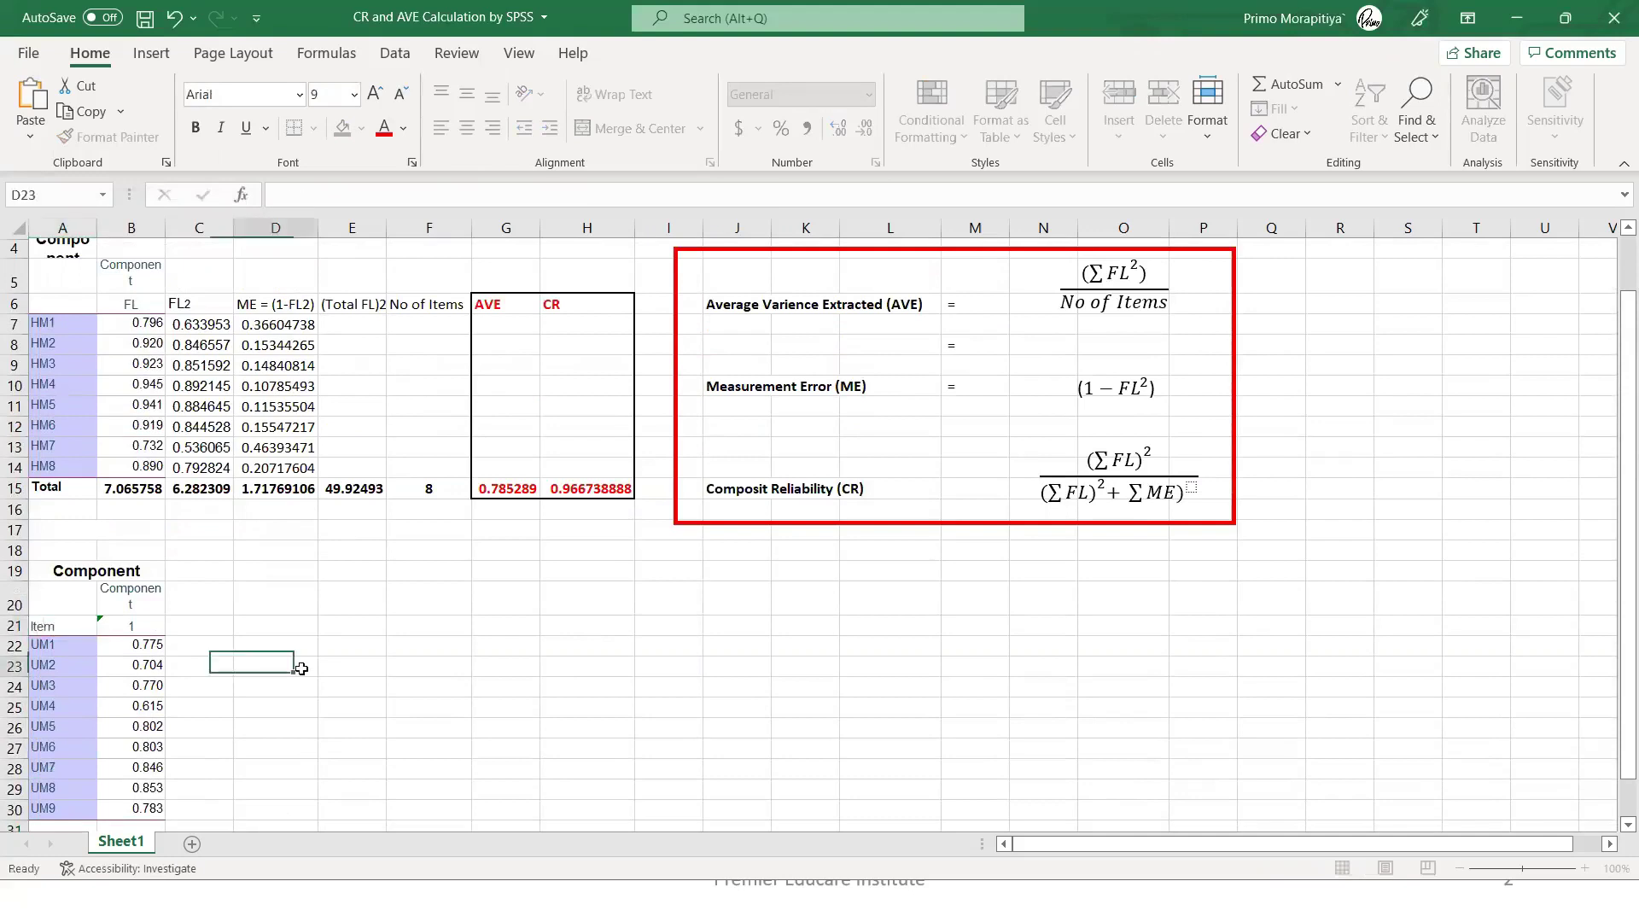
left_click(142, 633)
type("FL")
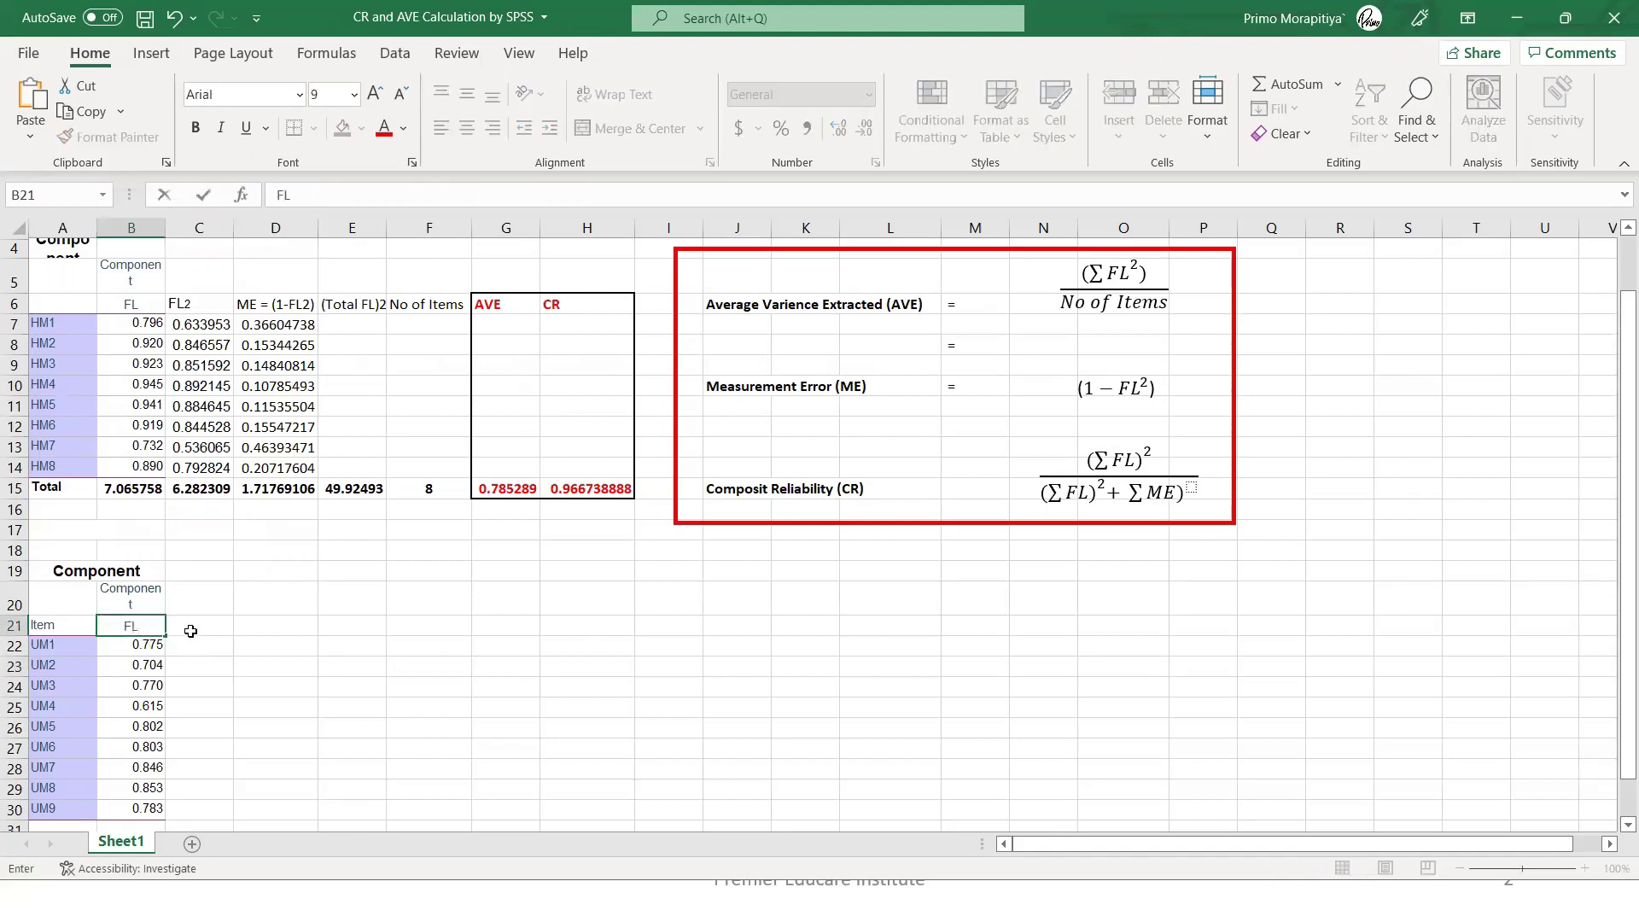
left_click(183, 631)
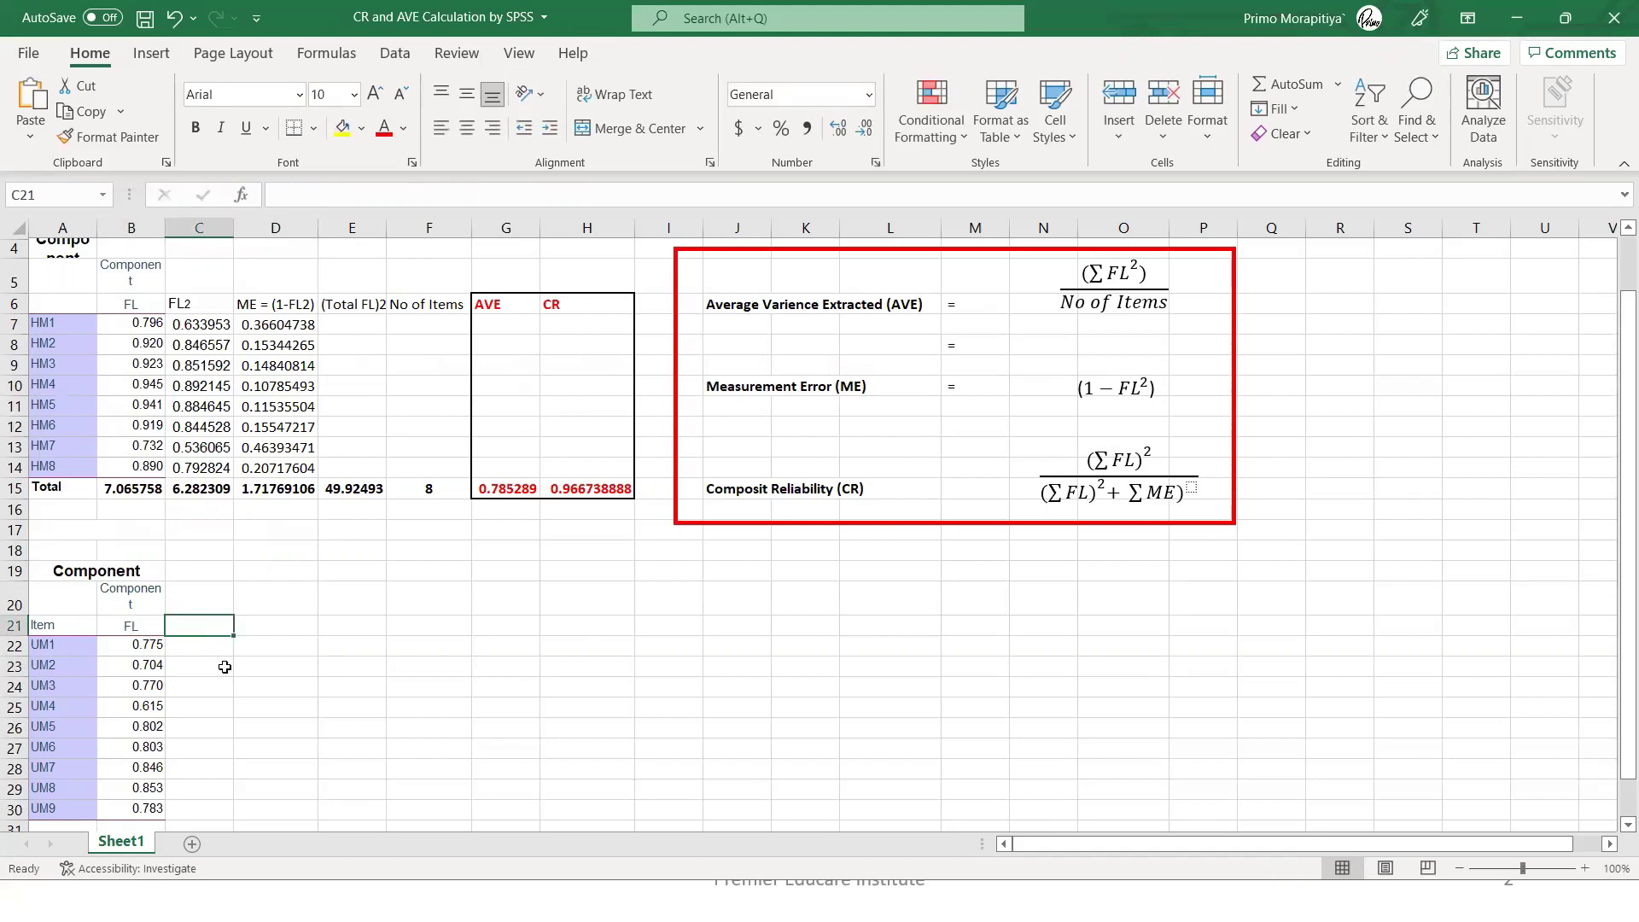
type("FL2")
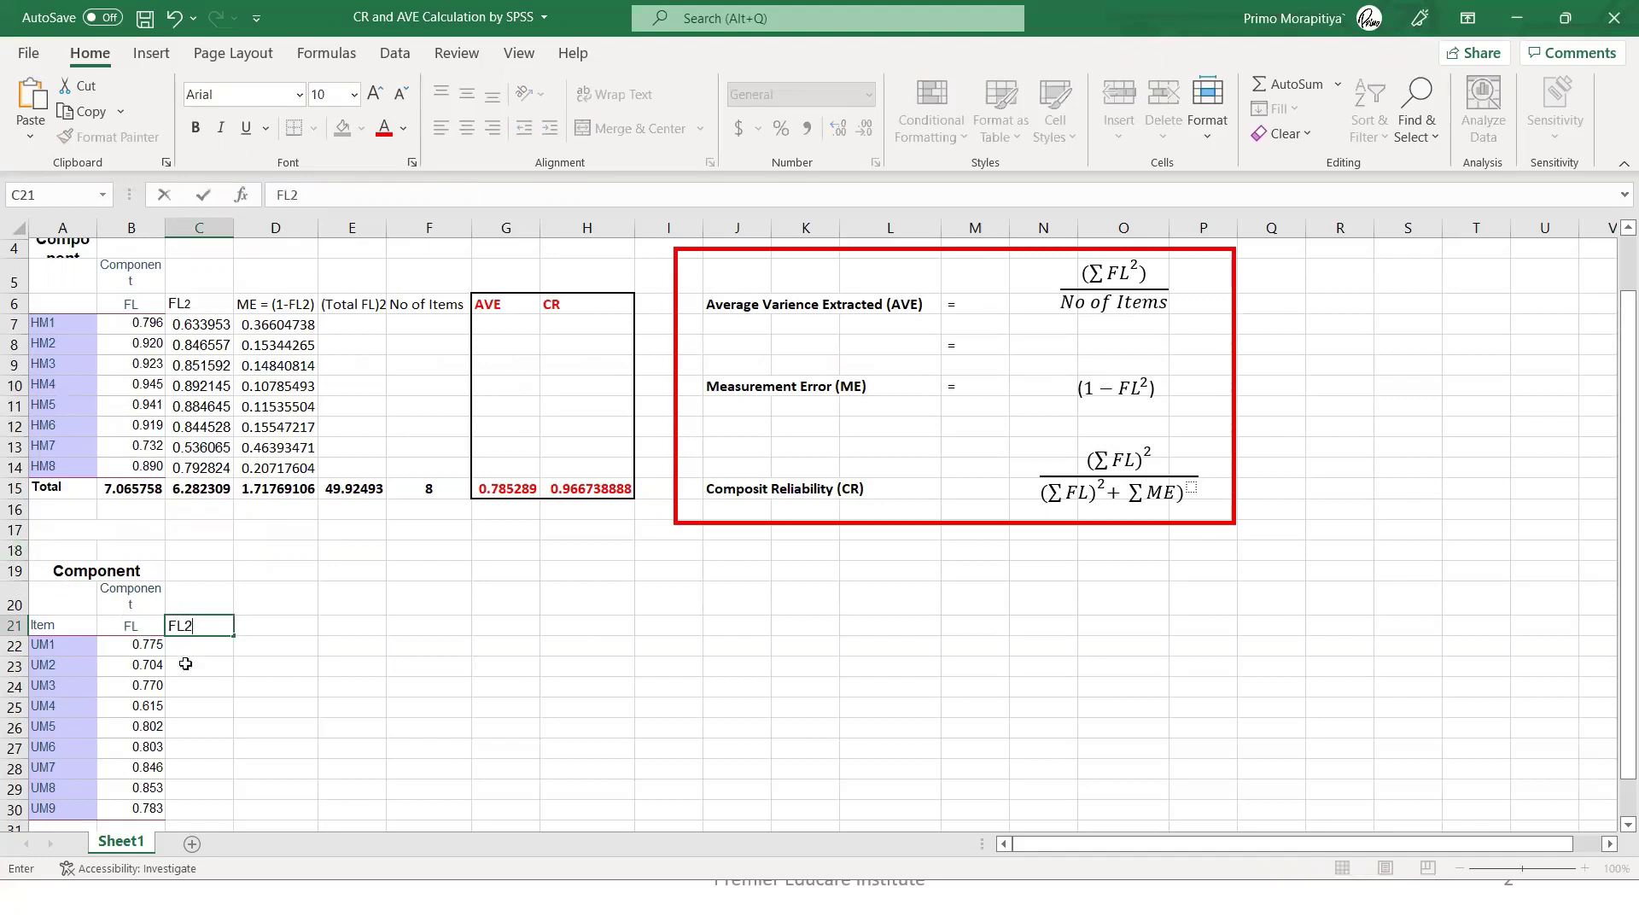
scroll(216, 607, "down", 1)
left_click(213, 583)
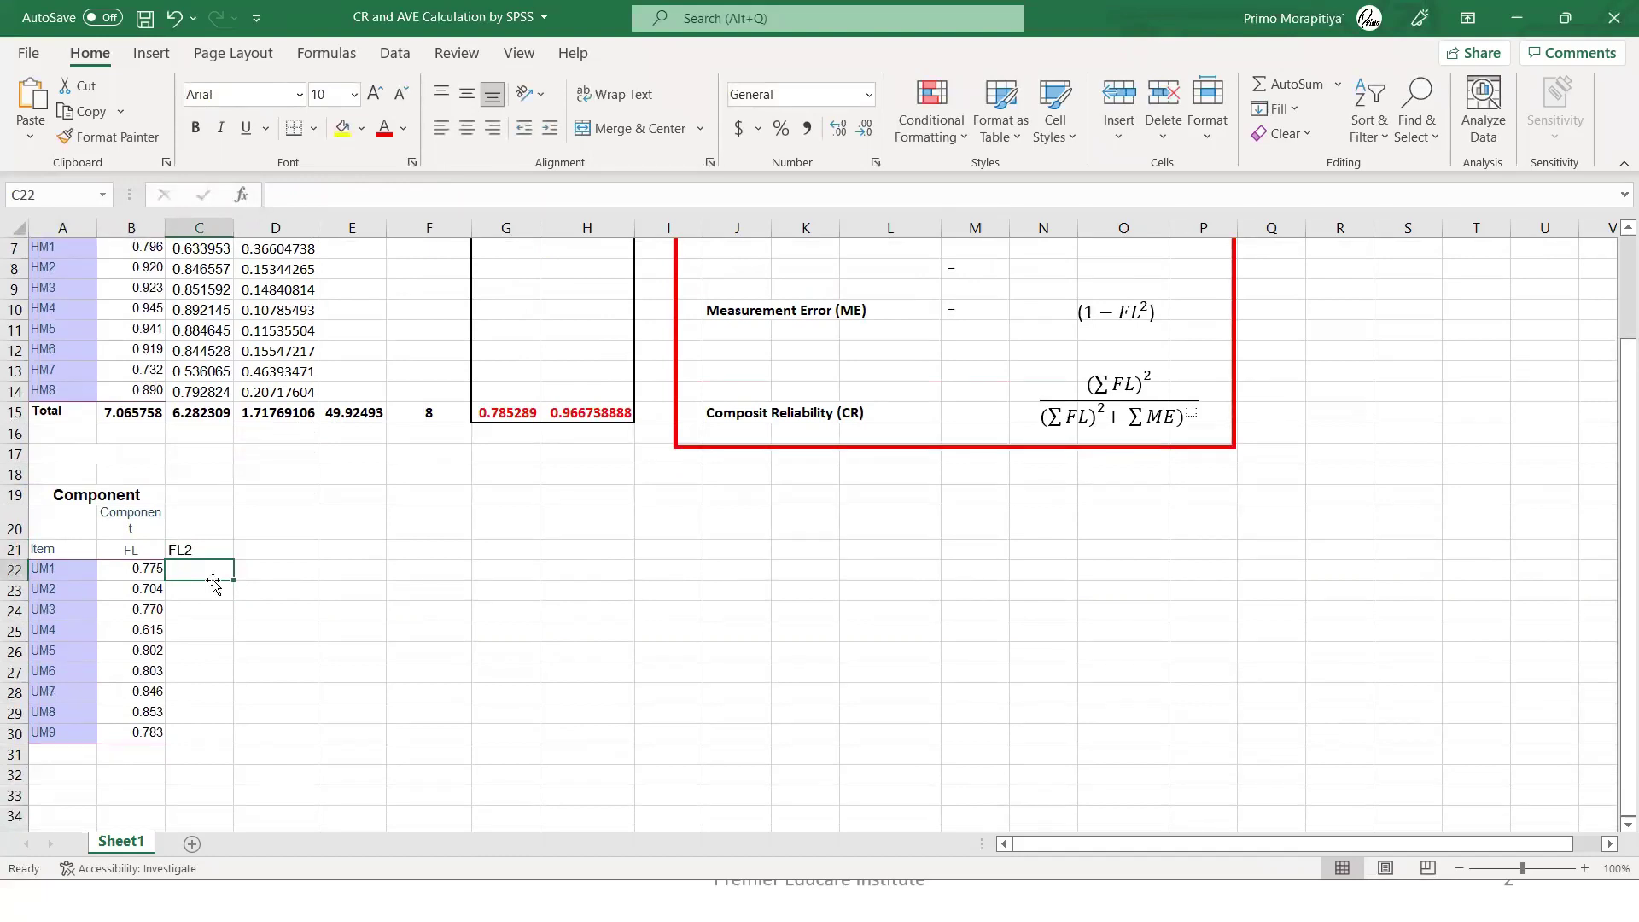
Calculate the squared loading of UM1 in C22 with the formula =B22*B22
type("=")
left_click(147, 573)
type("*")
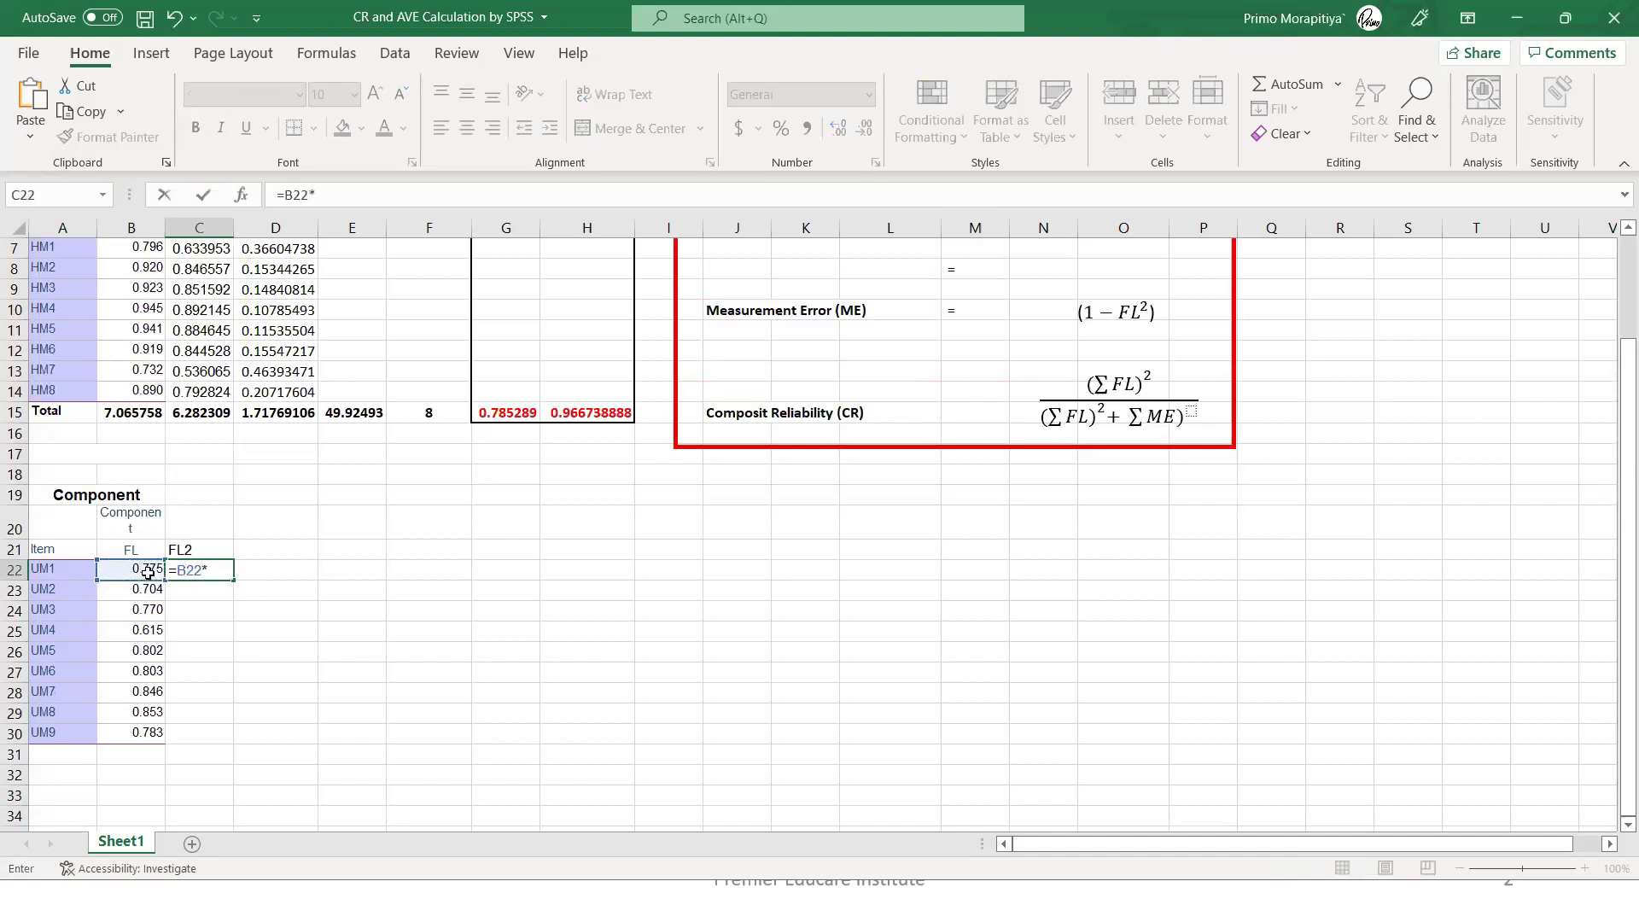
left_click(148, 572)
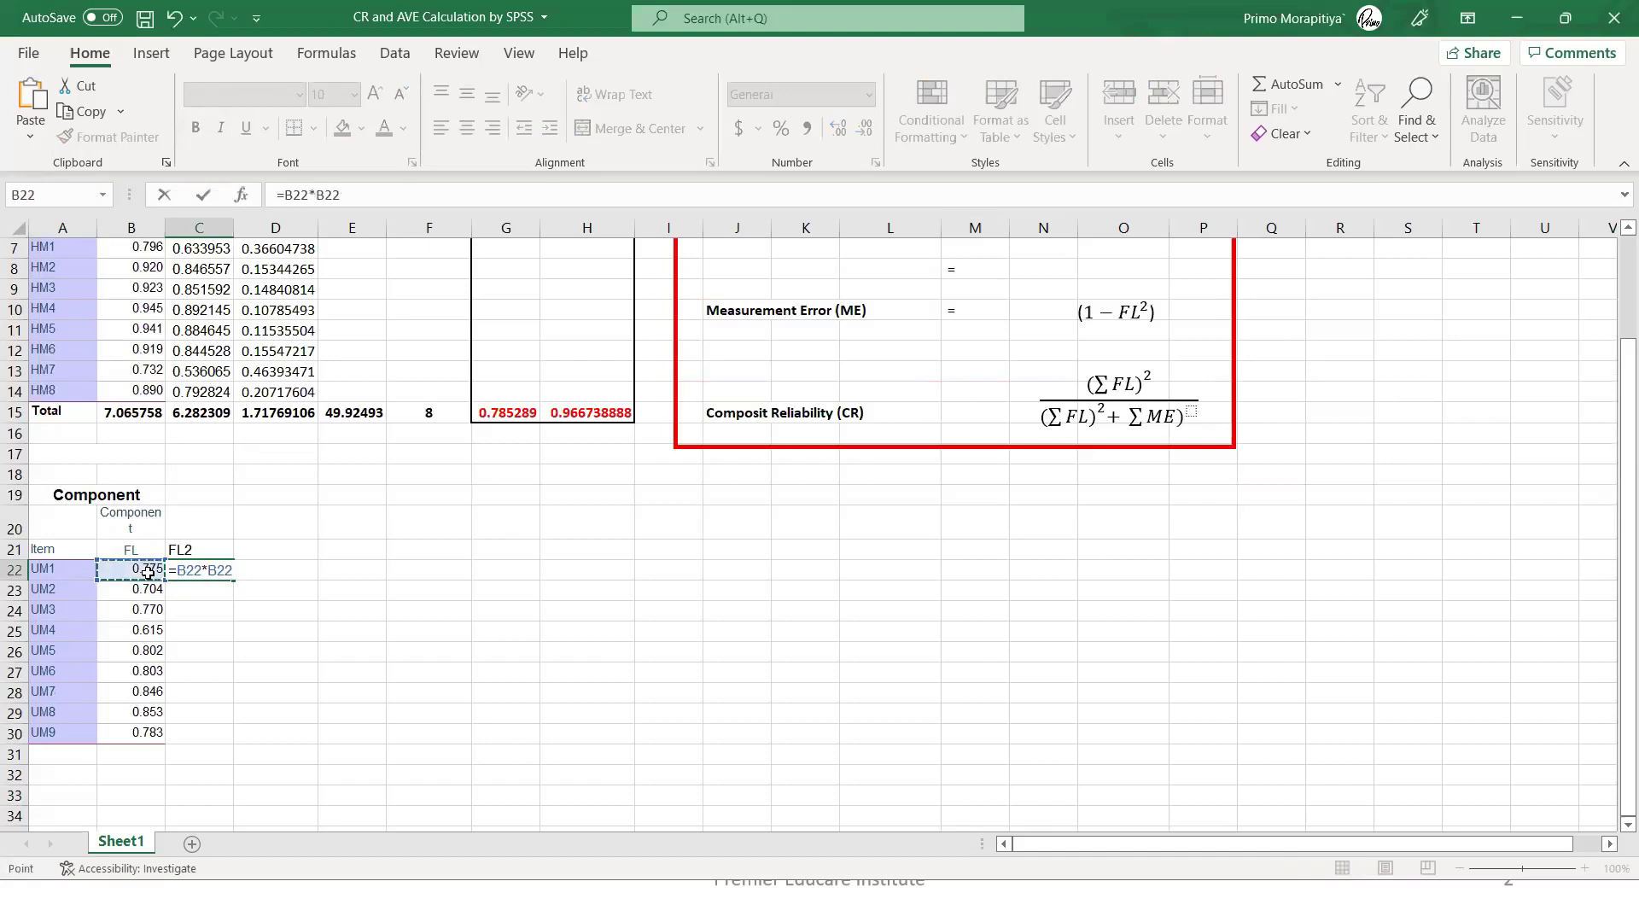
key("Return")
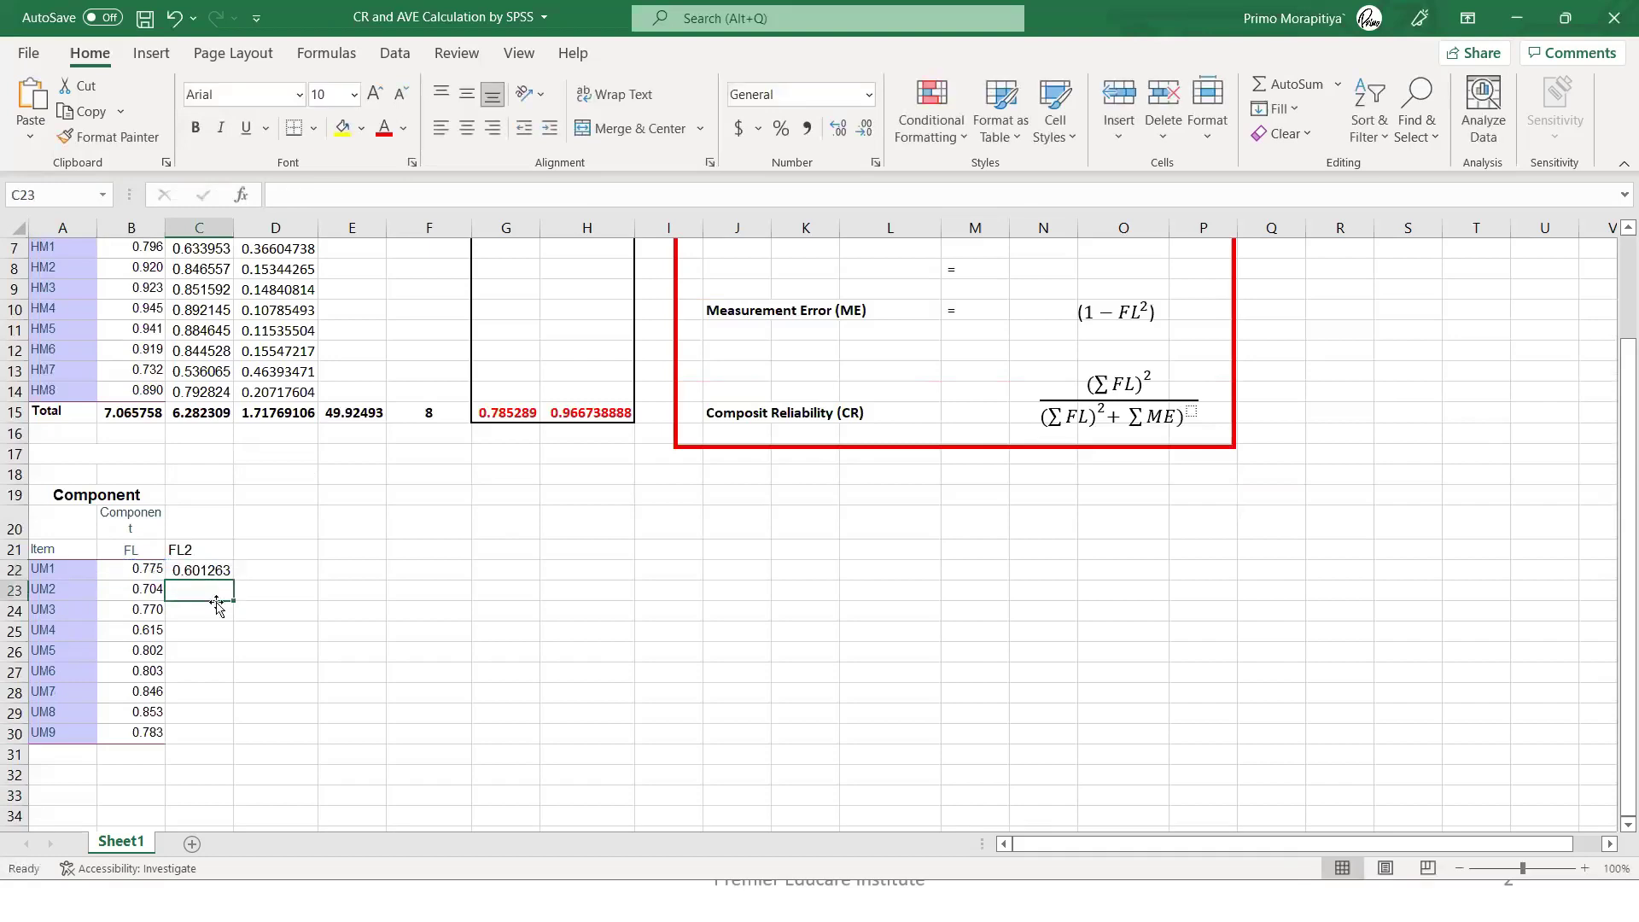
Copy the squared-loading formula from C22 to C23:C30 for items UM2 to UM9
left_click(212, 567)
right_click(213, 566)
left_click(260, 354)
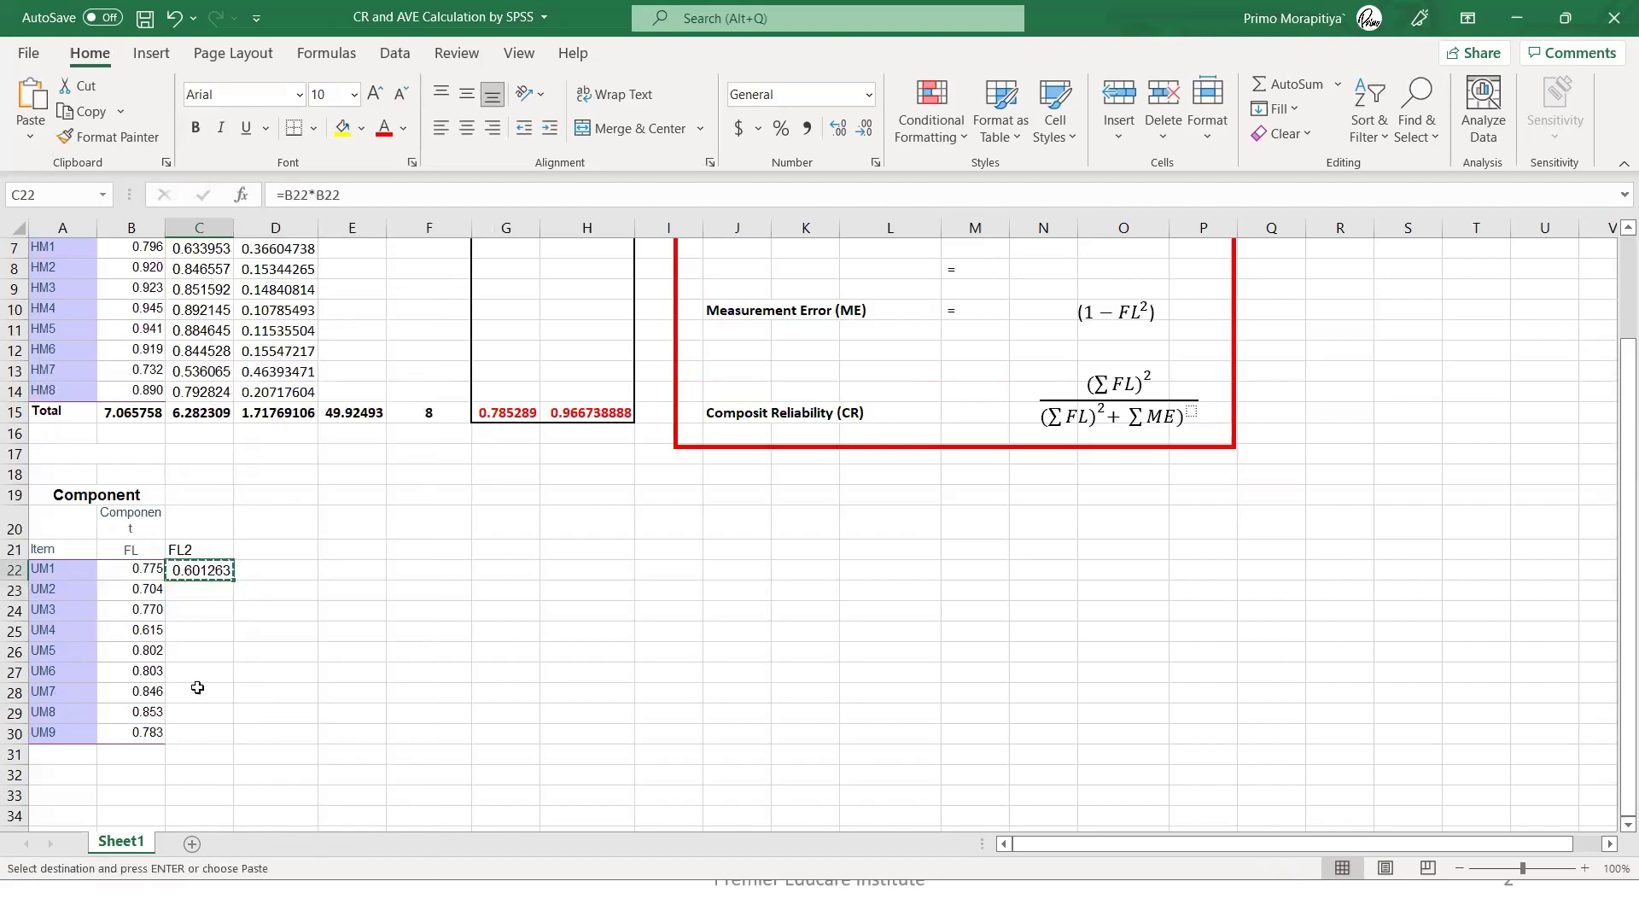
scroll(197, 546, "down", 1)
left_click_drag(197, 531, 198, 667)
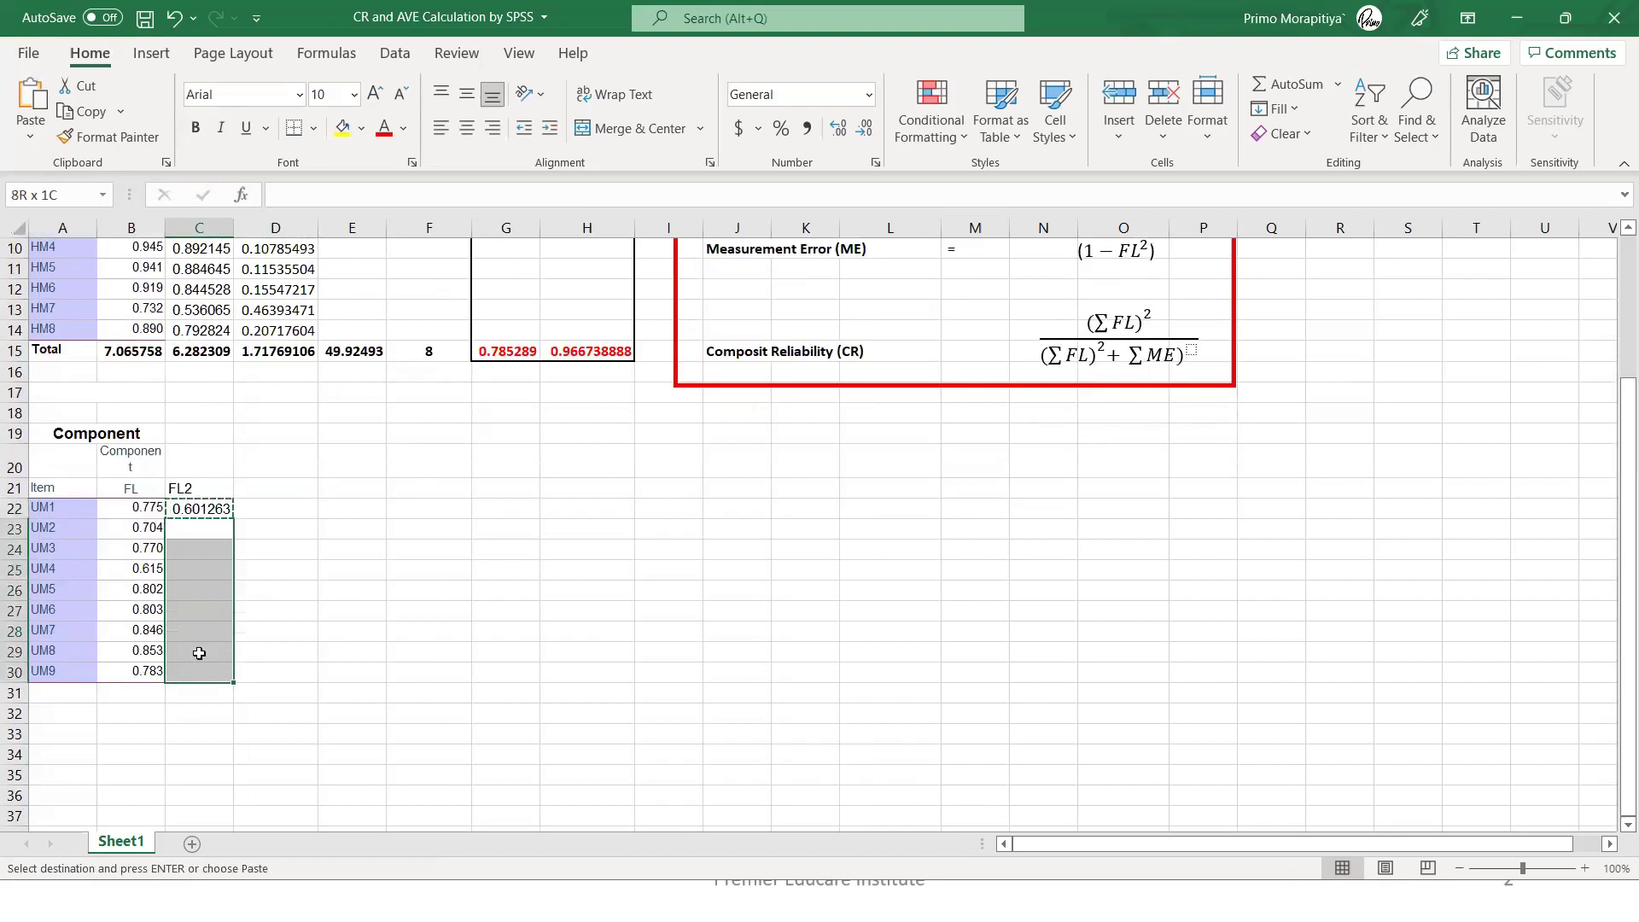
right_click(204, 659)
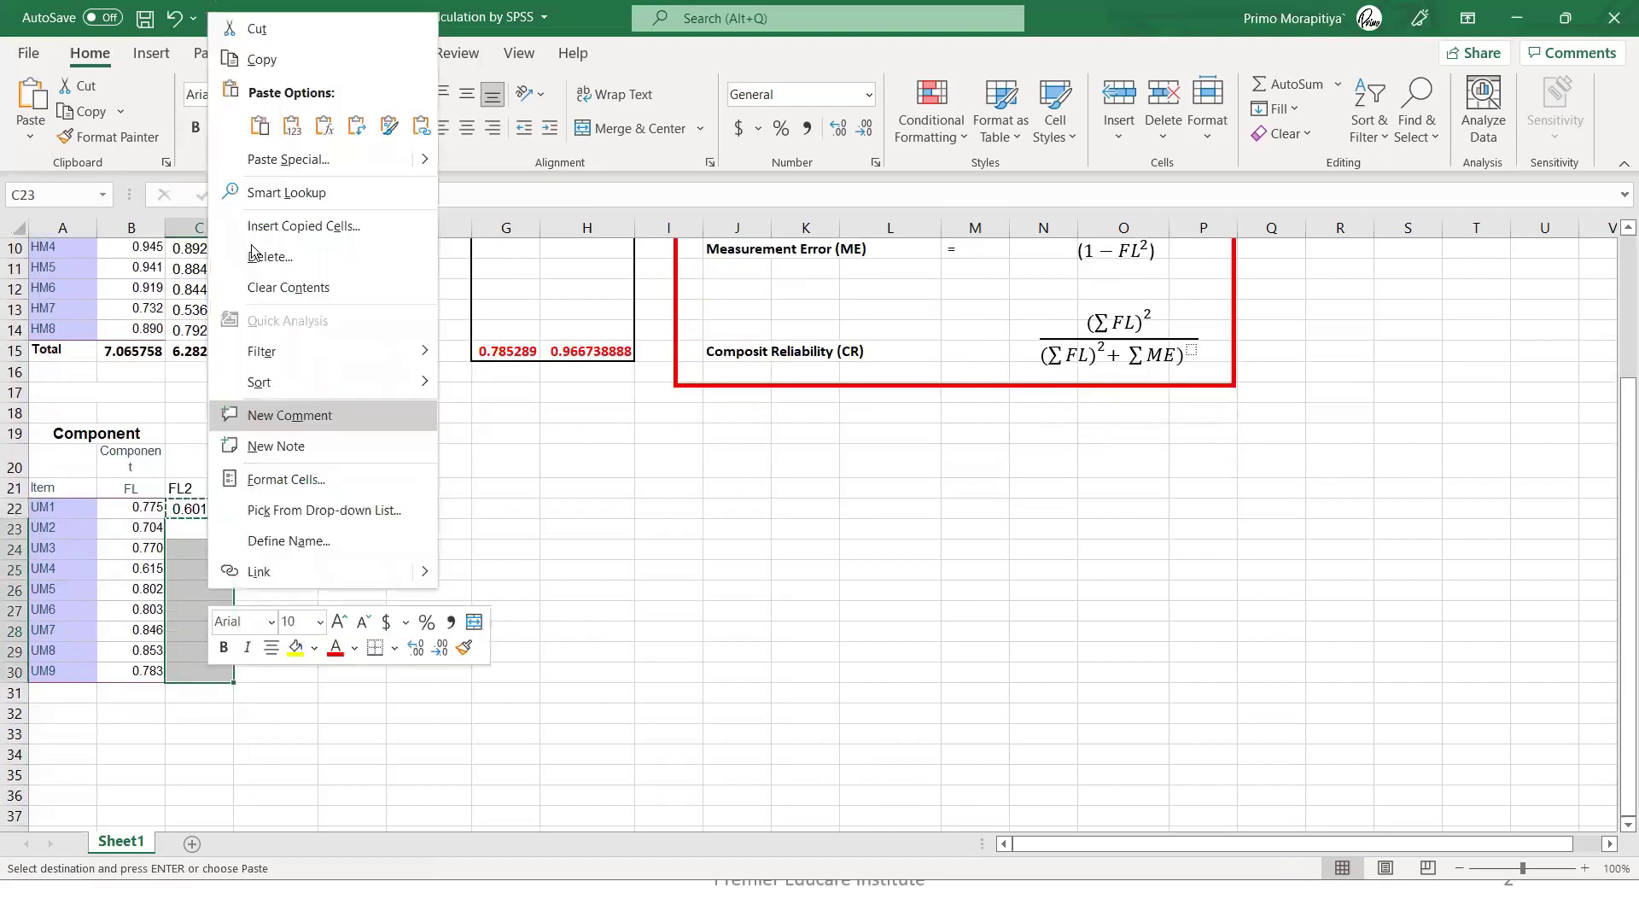
left_click(260, 128)
Label cell A31, directly below UM9, as Totals
scroll(274, 651, "down", 1)
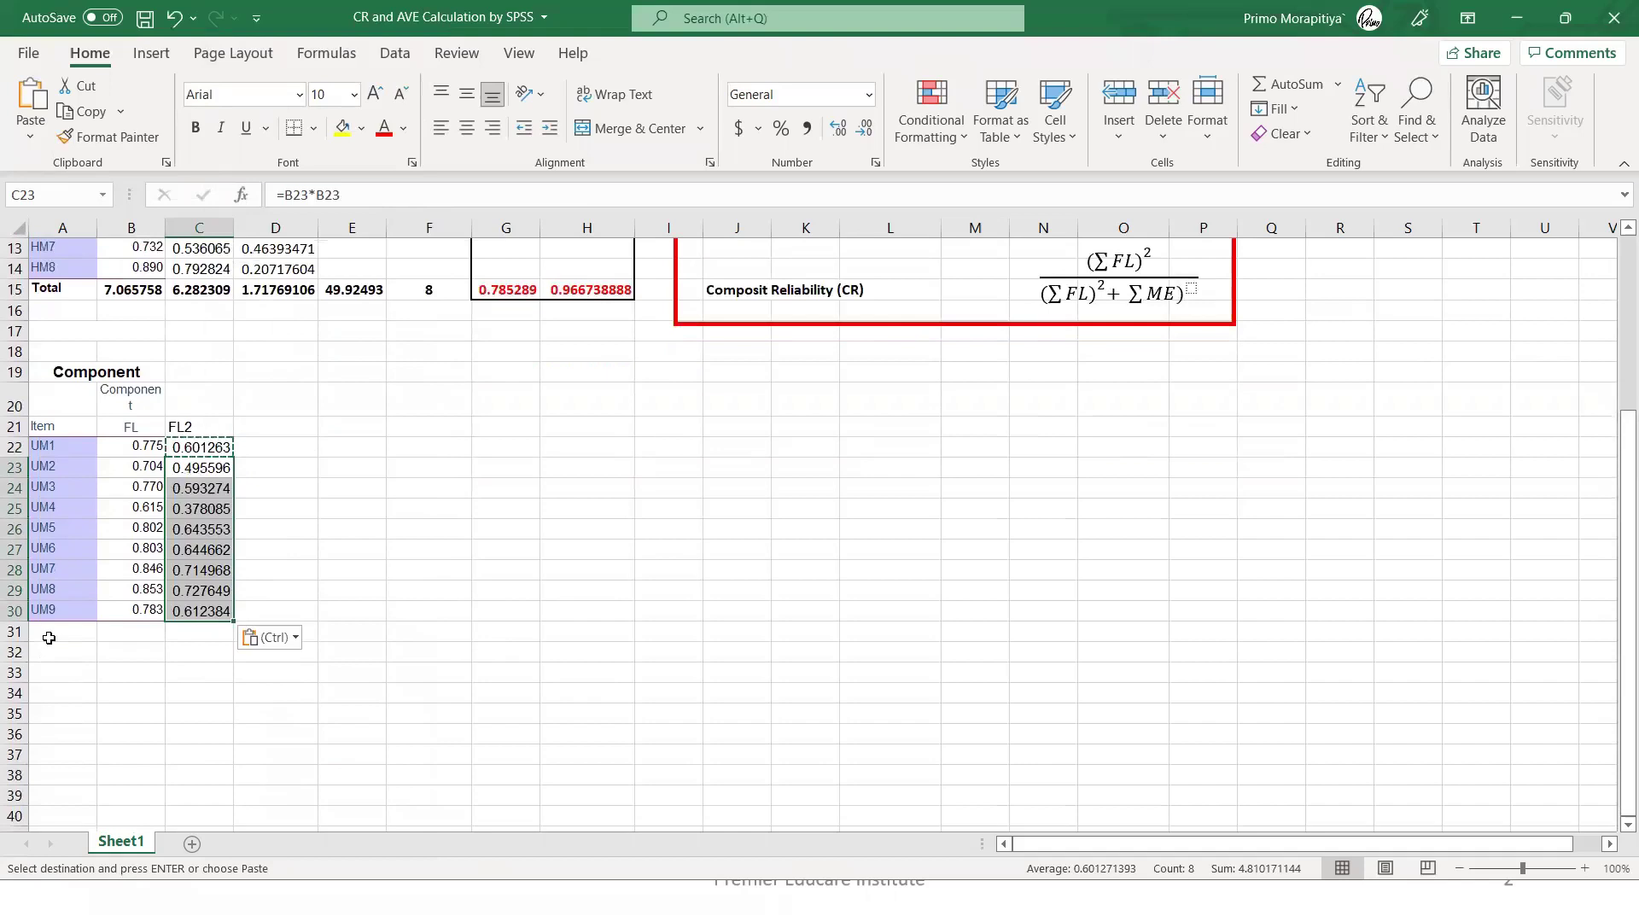
left_click(50, 637)
type("Tot")
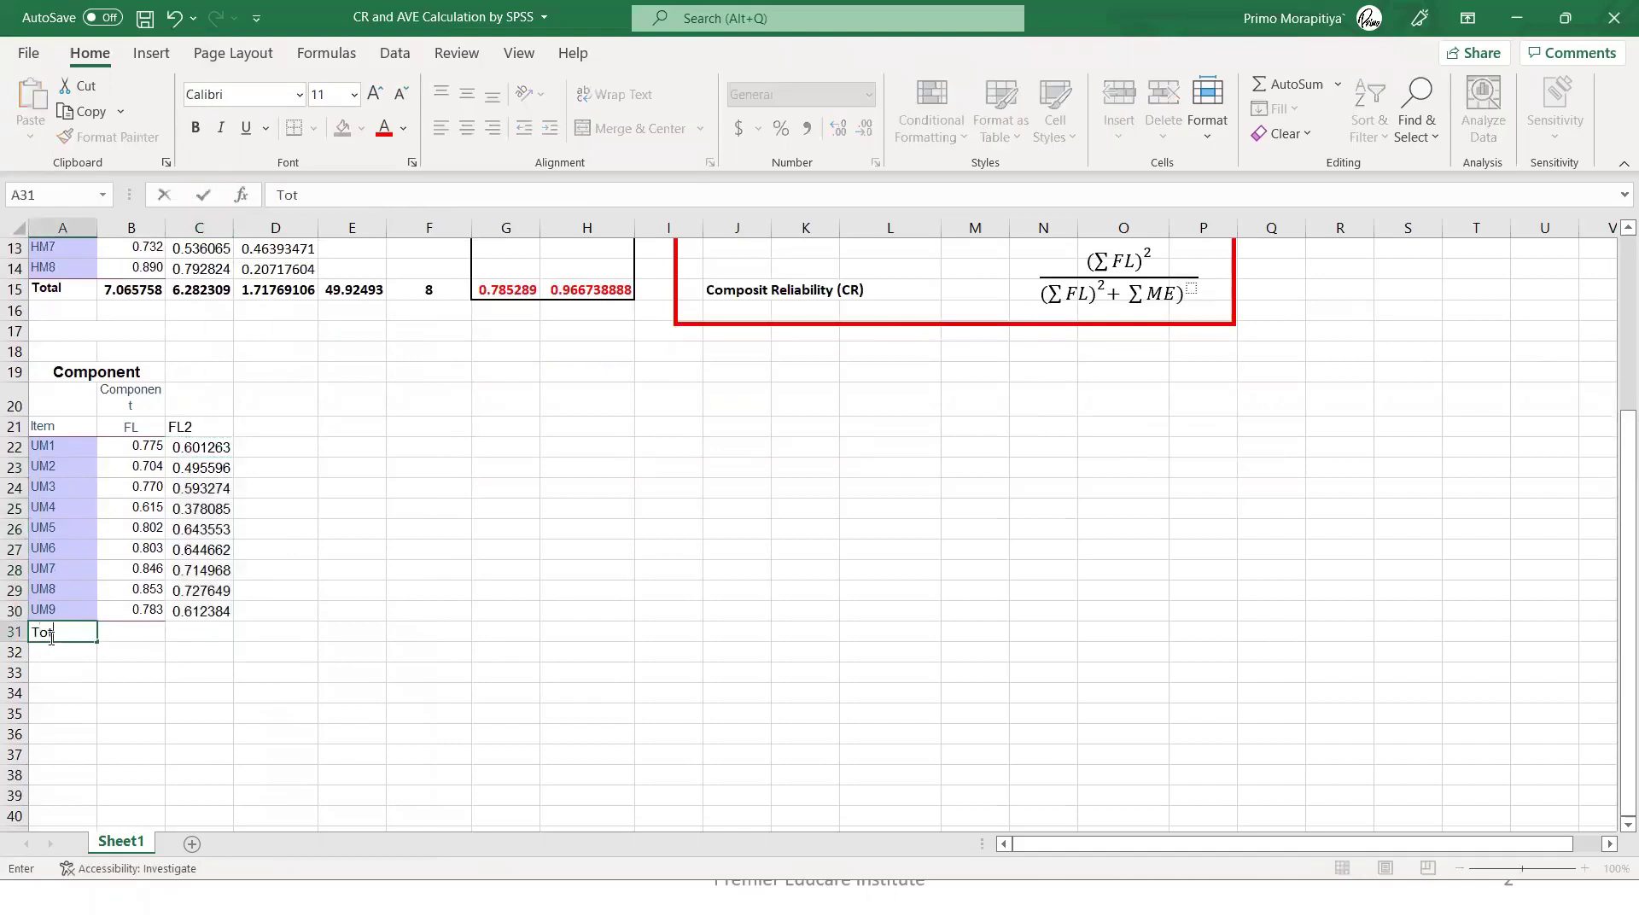
type("als")
Total the UM factor loadings in B31 with =SUM(B22:B30)
left_click(134, 629)
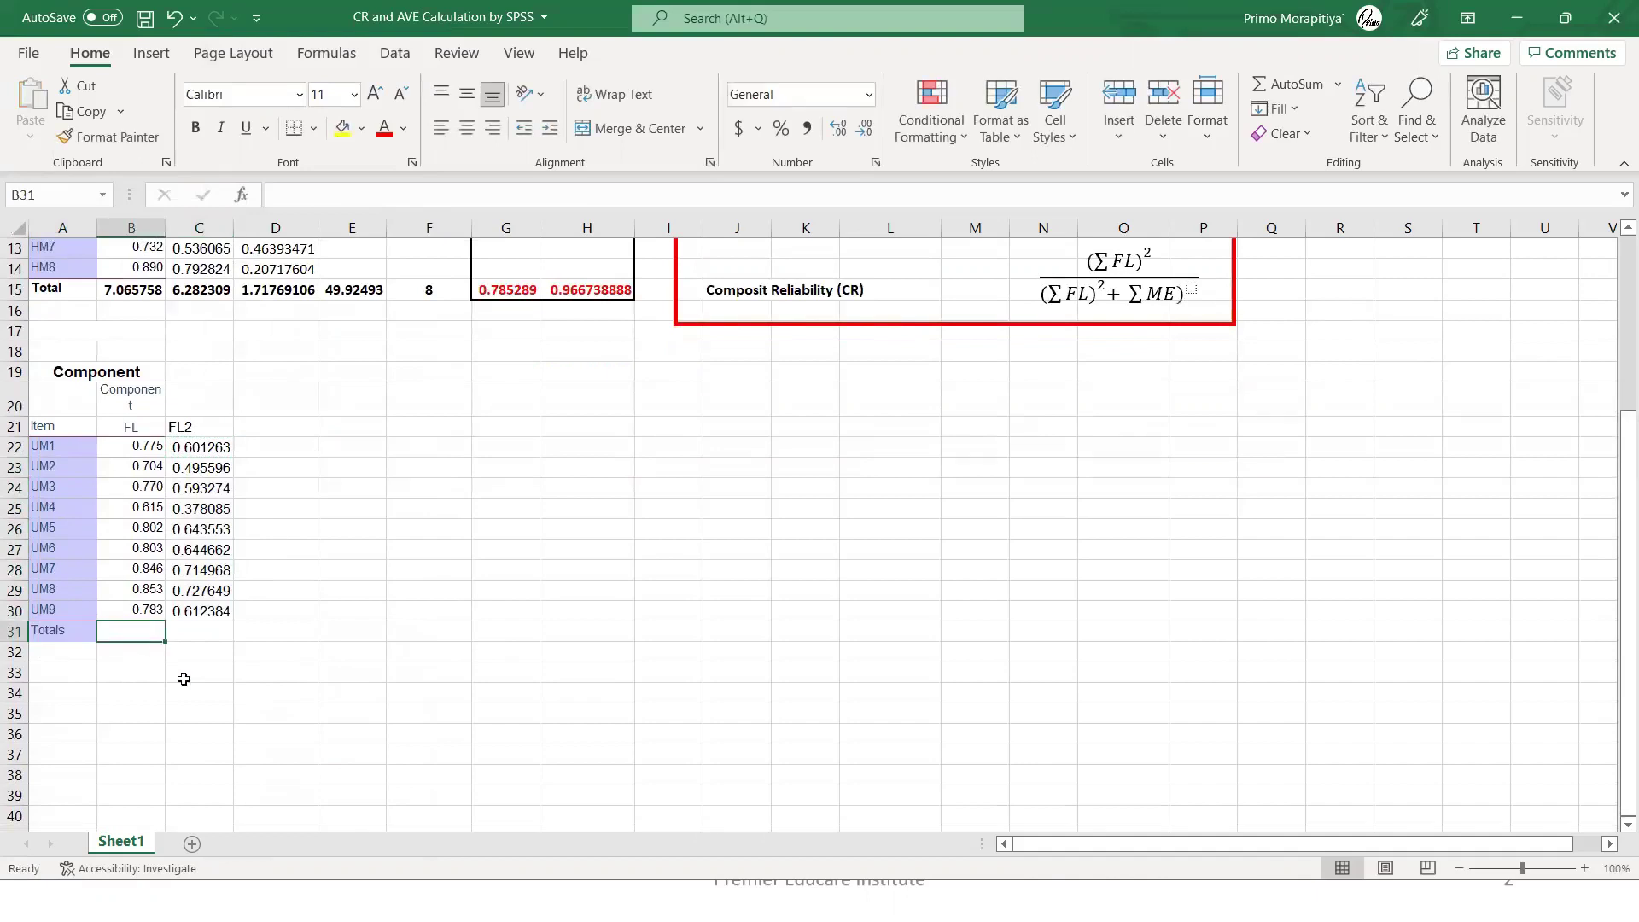
scroll(893, 596, "up", 4)
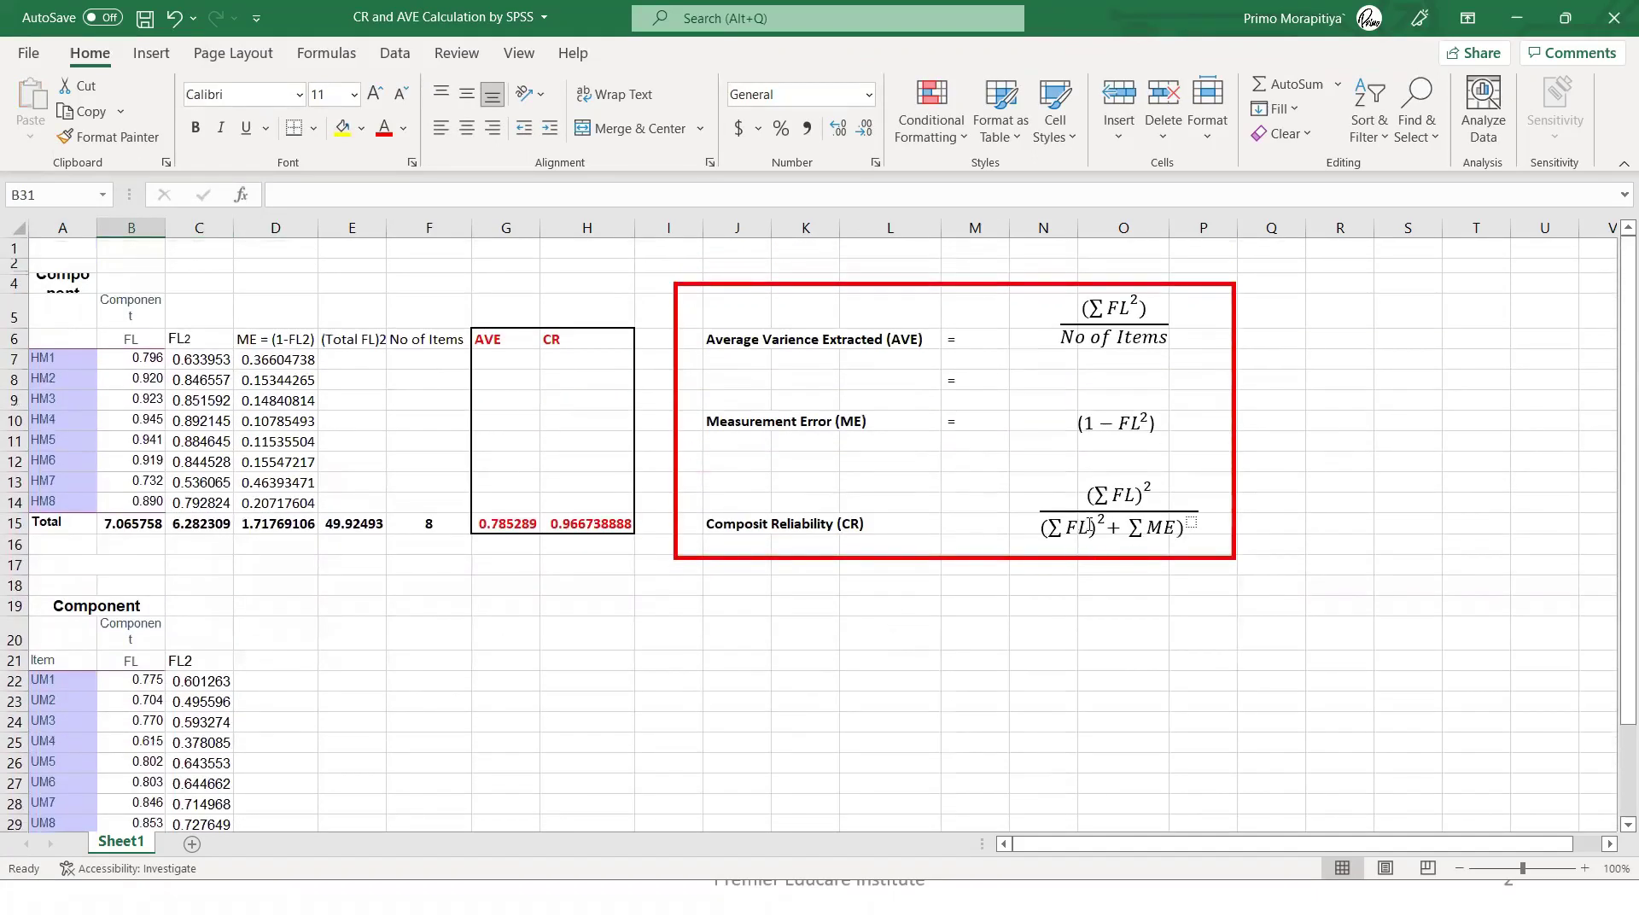
scroll(440, 687, "down", 3)
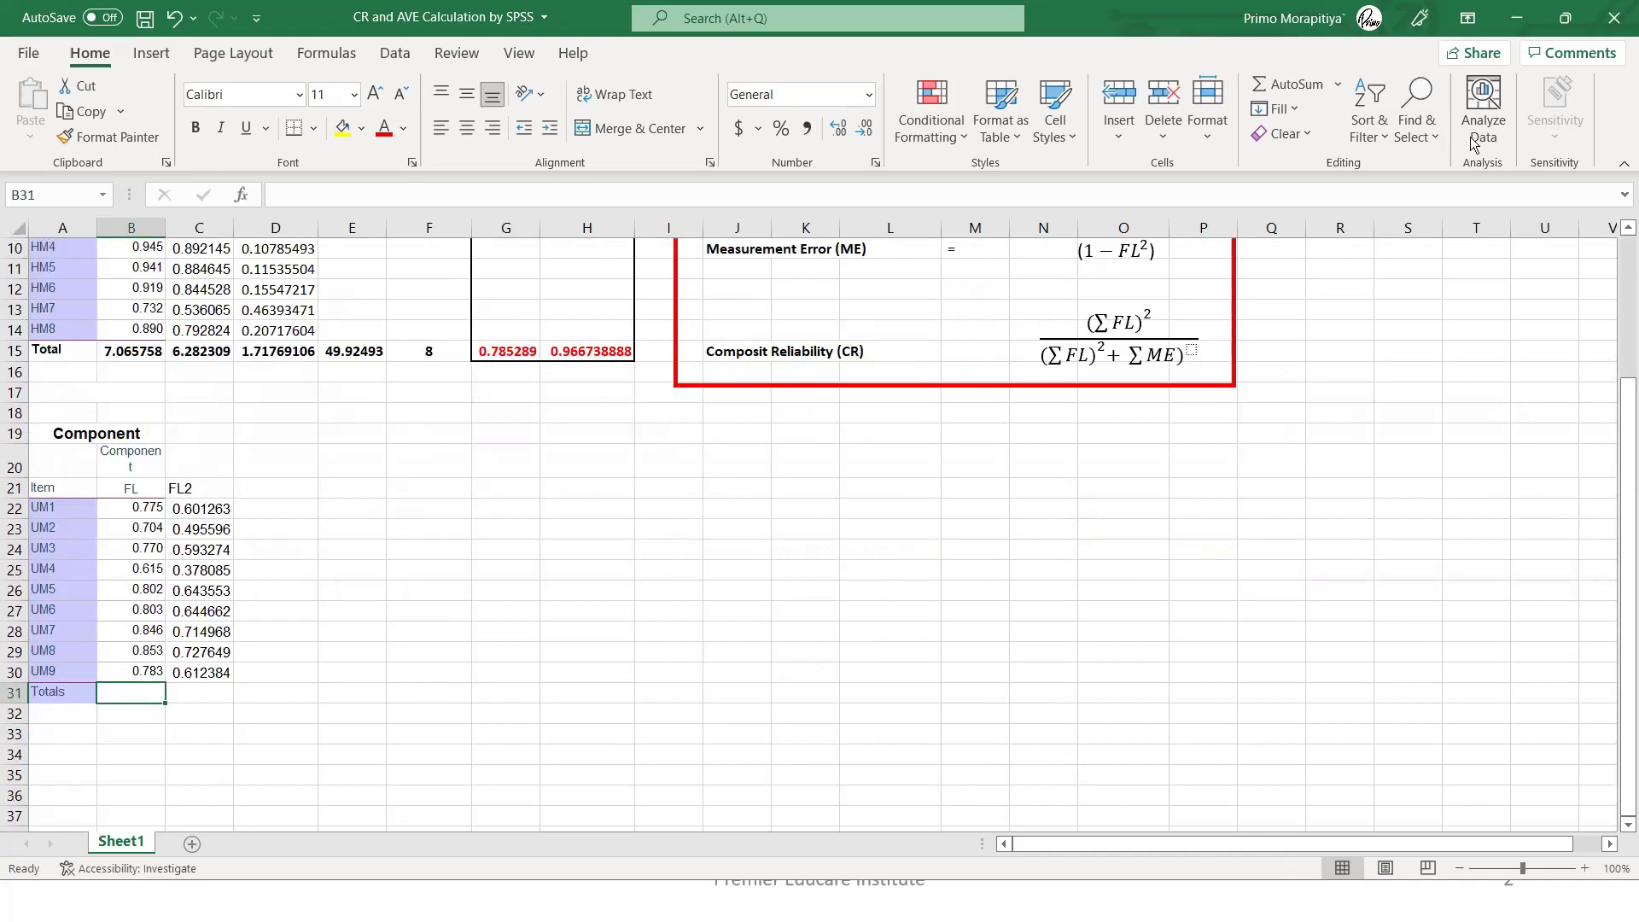
left_click(1338, 83)
left_click(1324, 113)
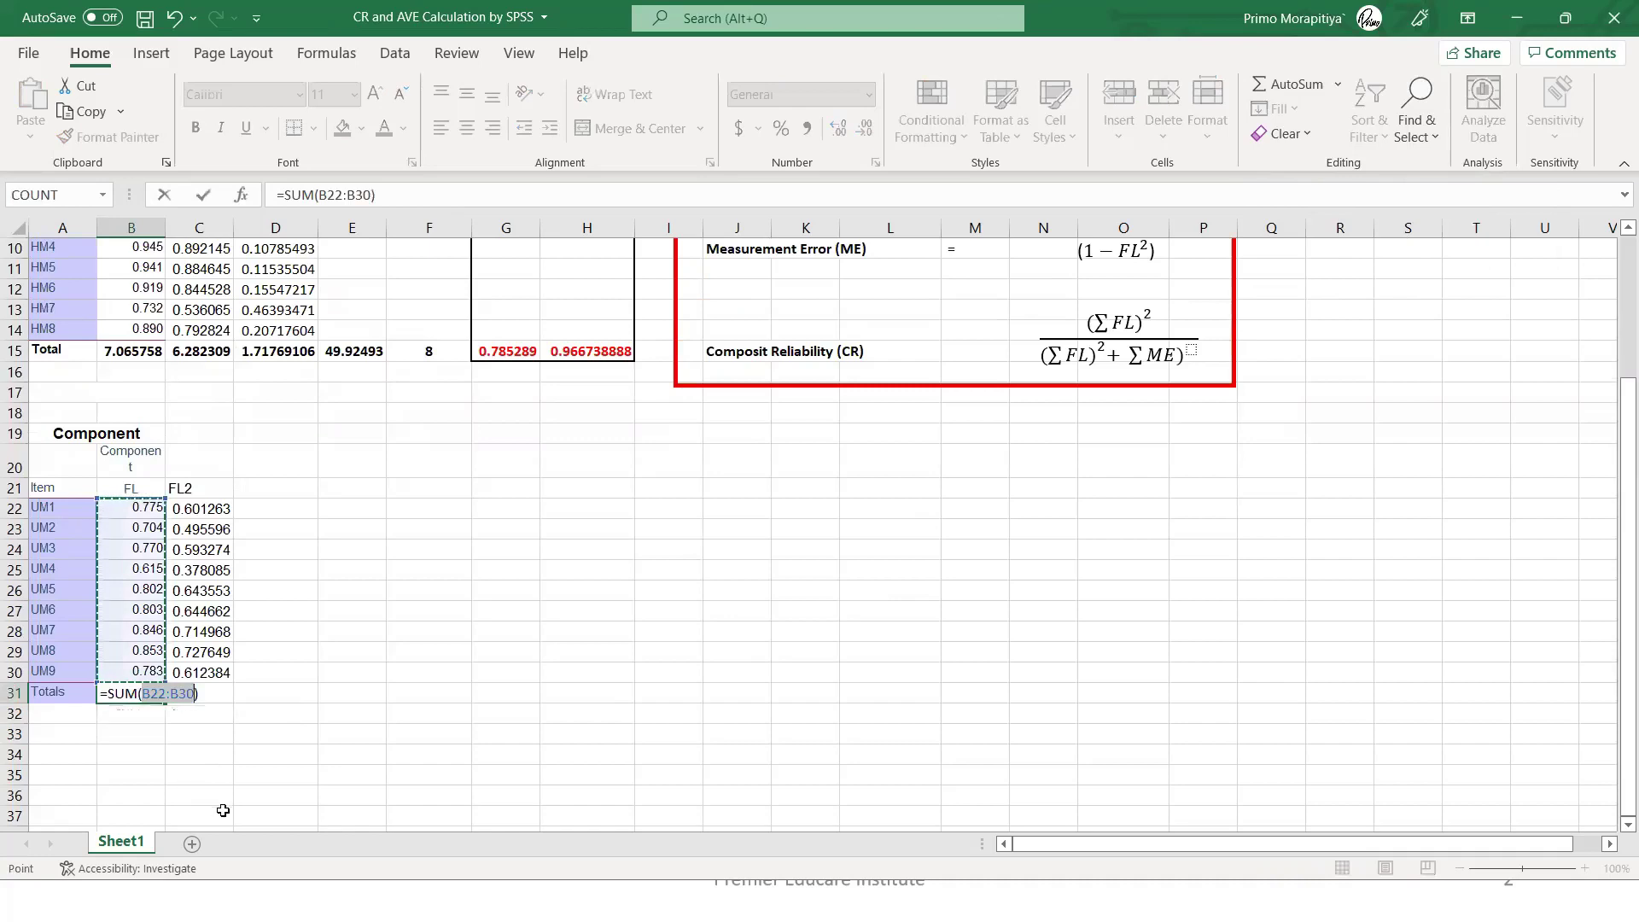
key("Return")
left_click(140, 696)
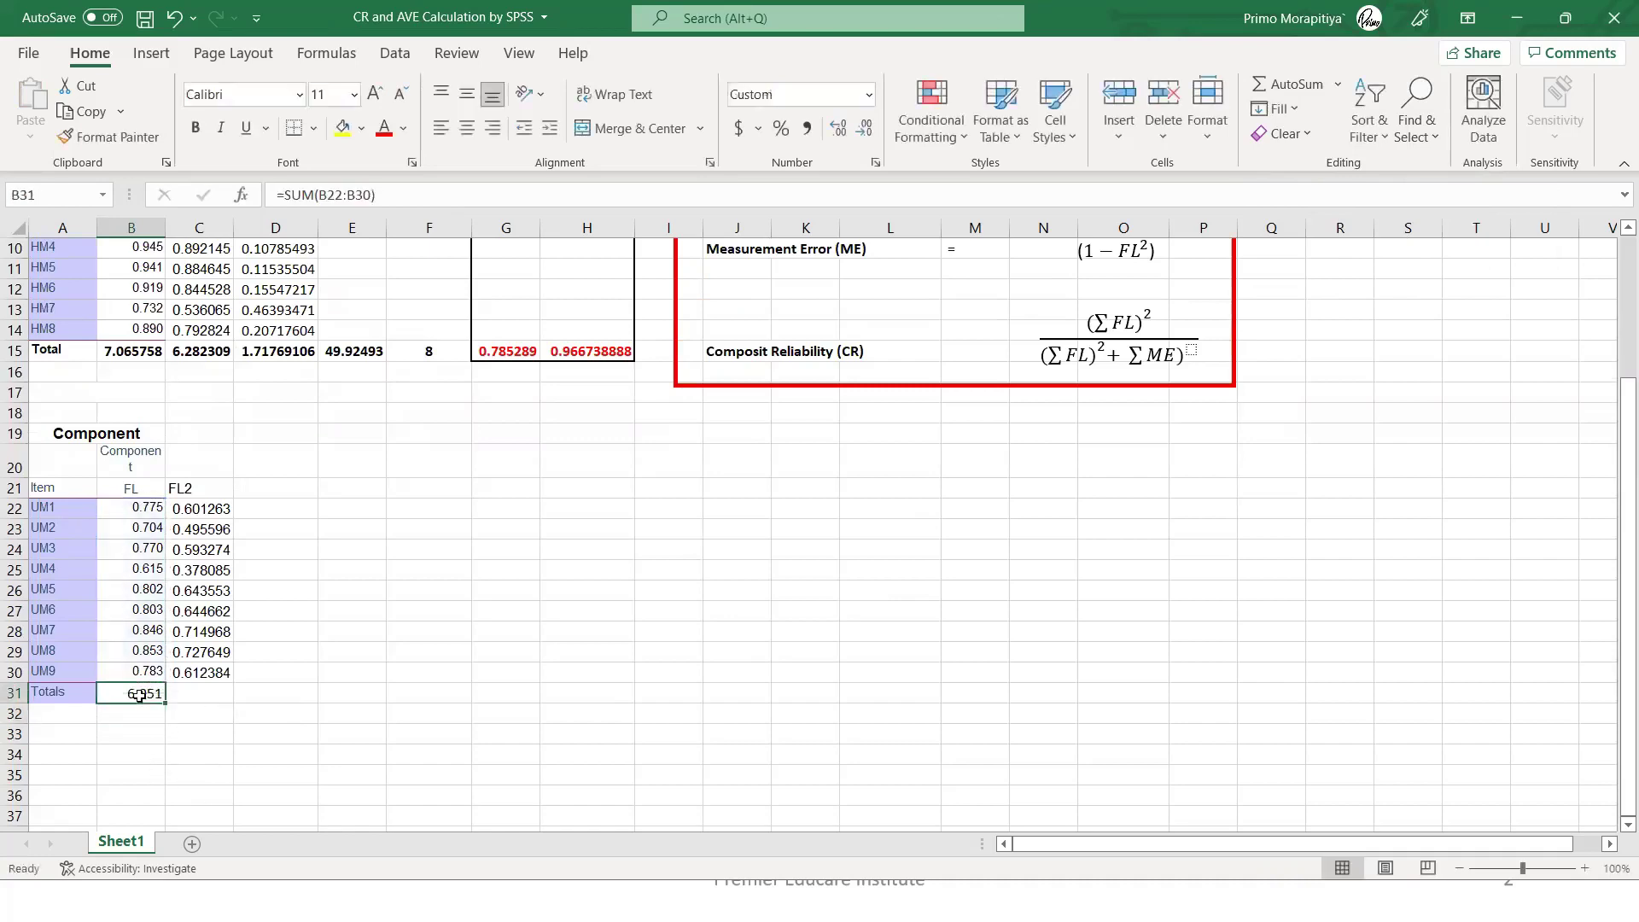
Total the squared UM loadings in C31 with =SUM(C22:C30)
left_click(189, 692)
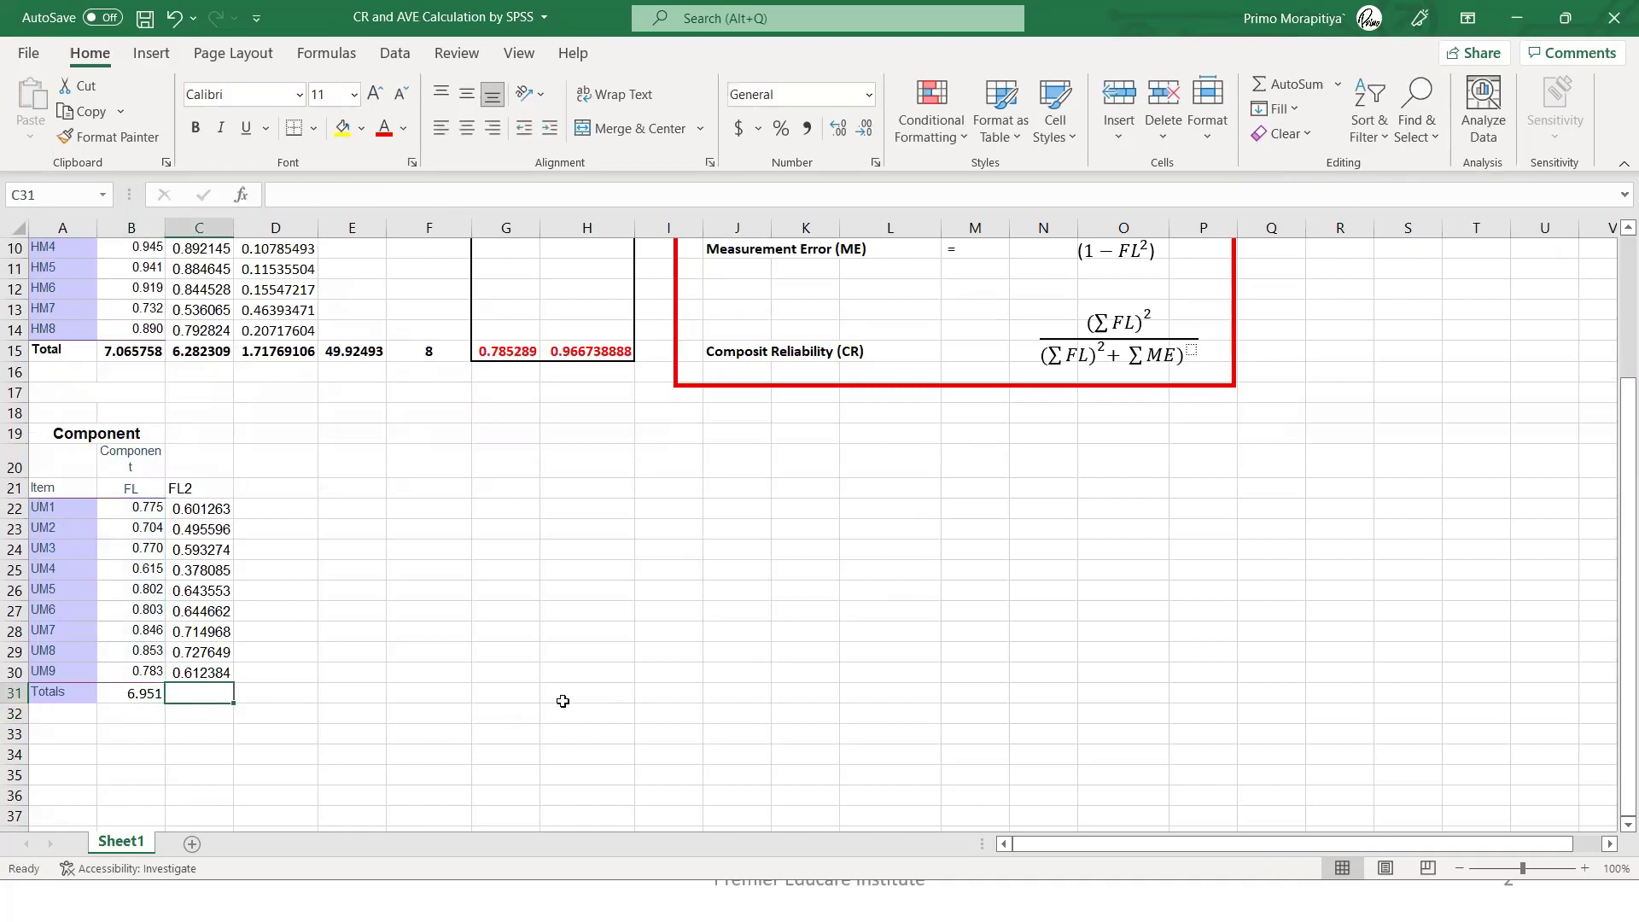
scroll(761, 615, "up", 3)
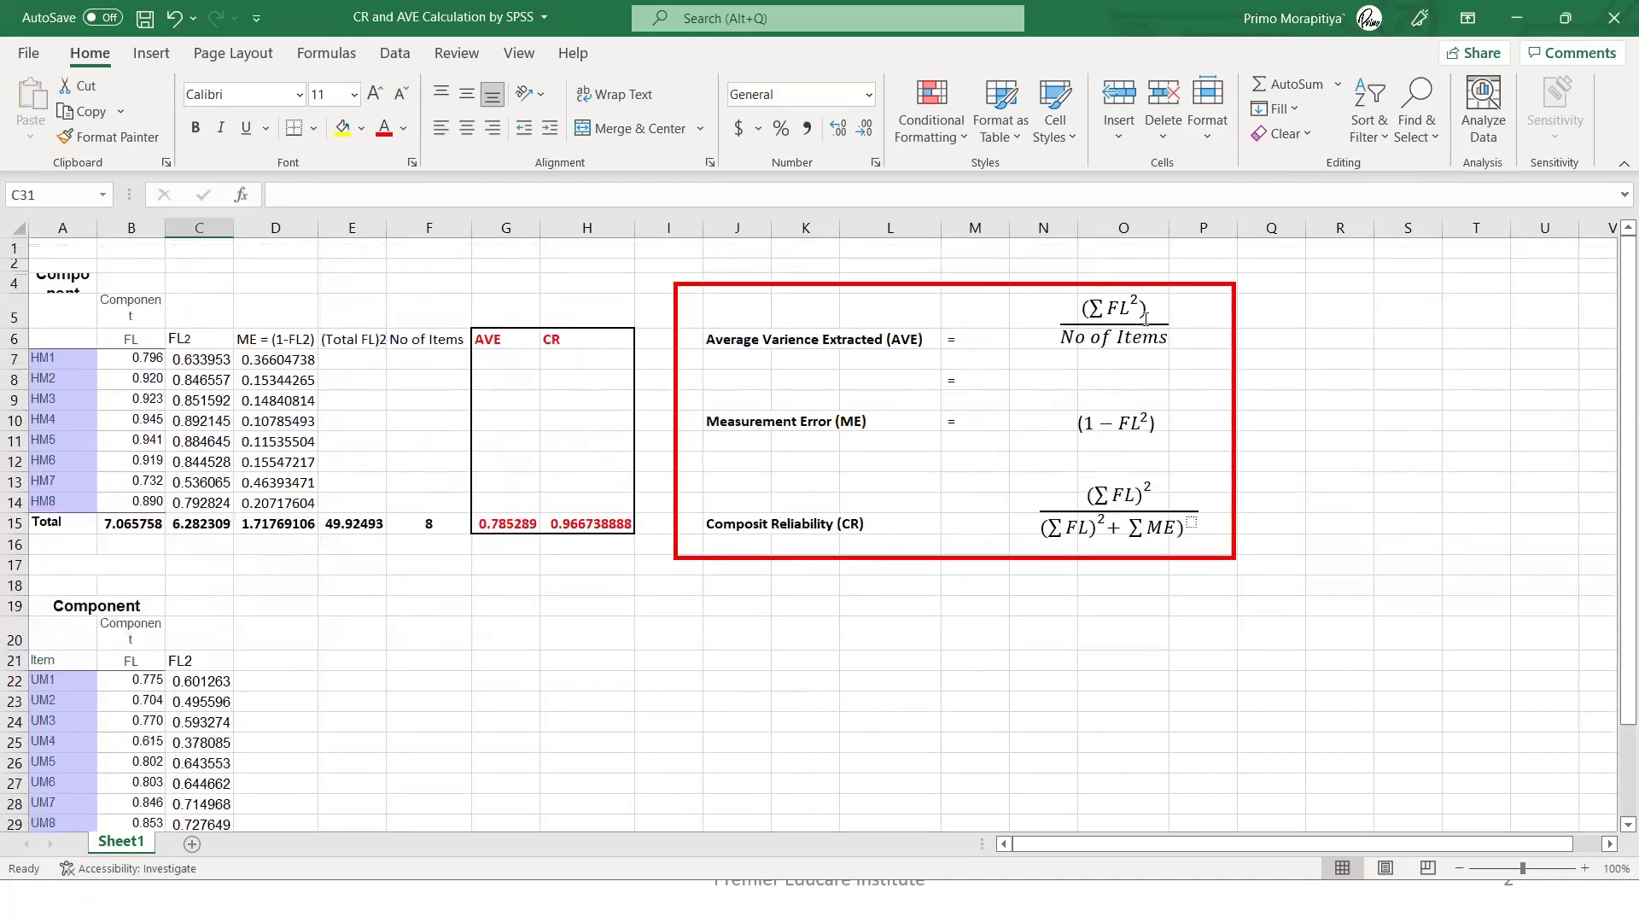
scroll(836, 450, "down", 2)
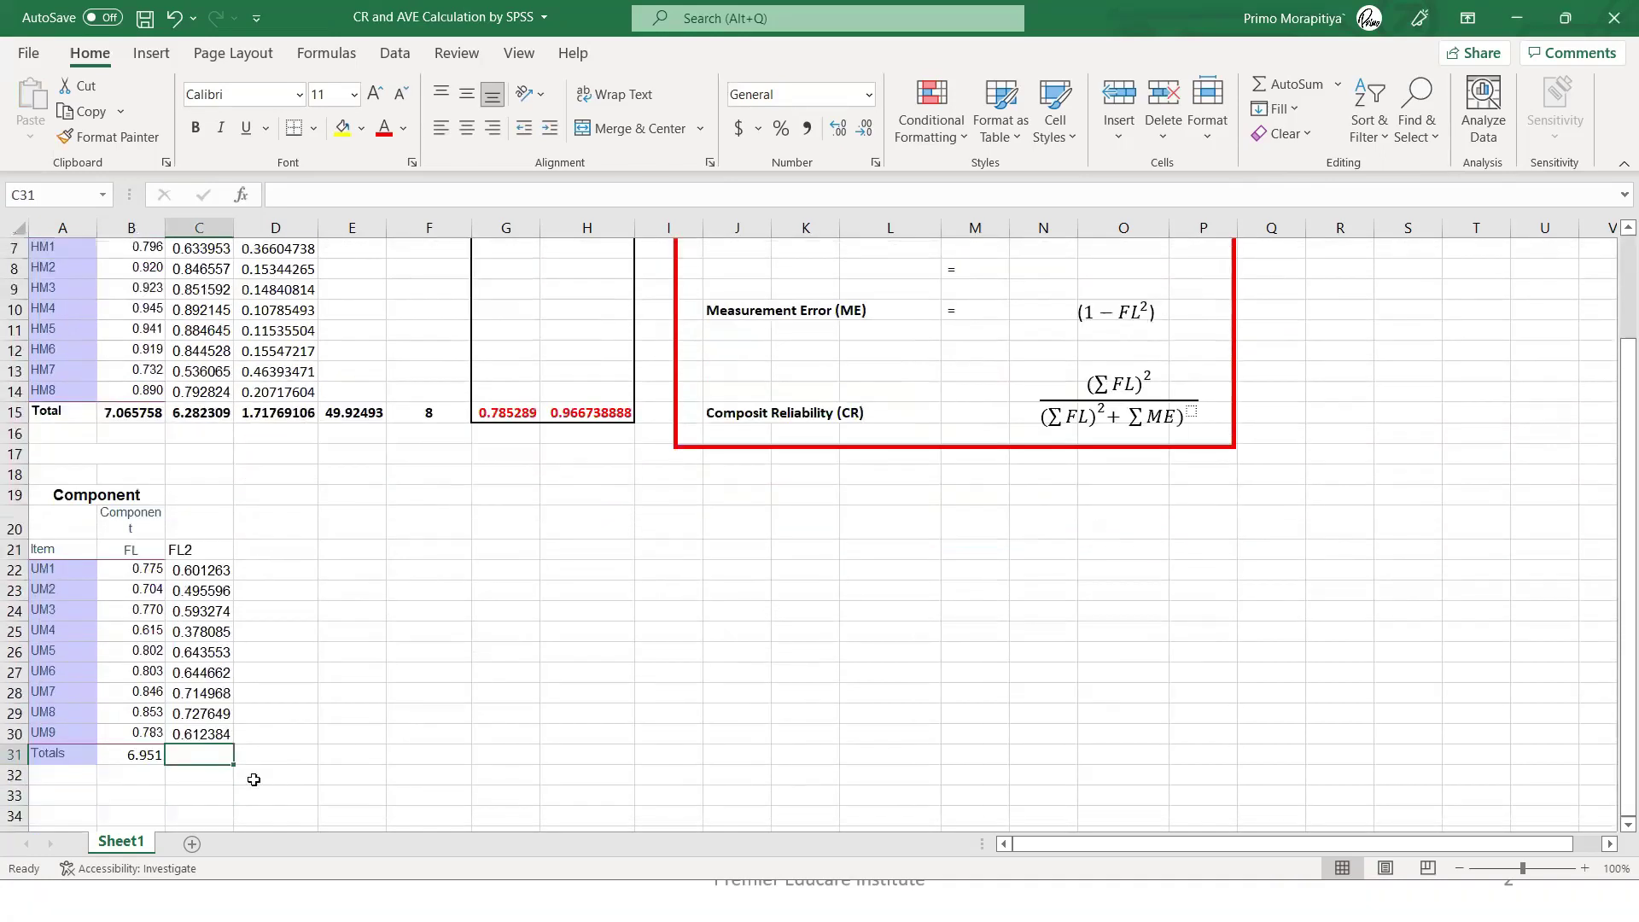
left_click(1339, 85)
left_click(1392, 115)
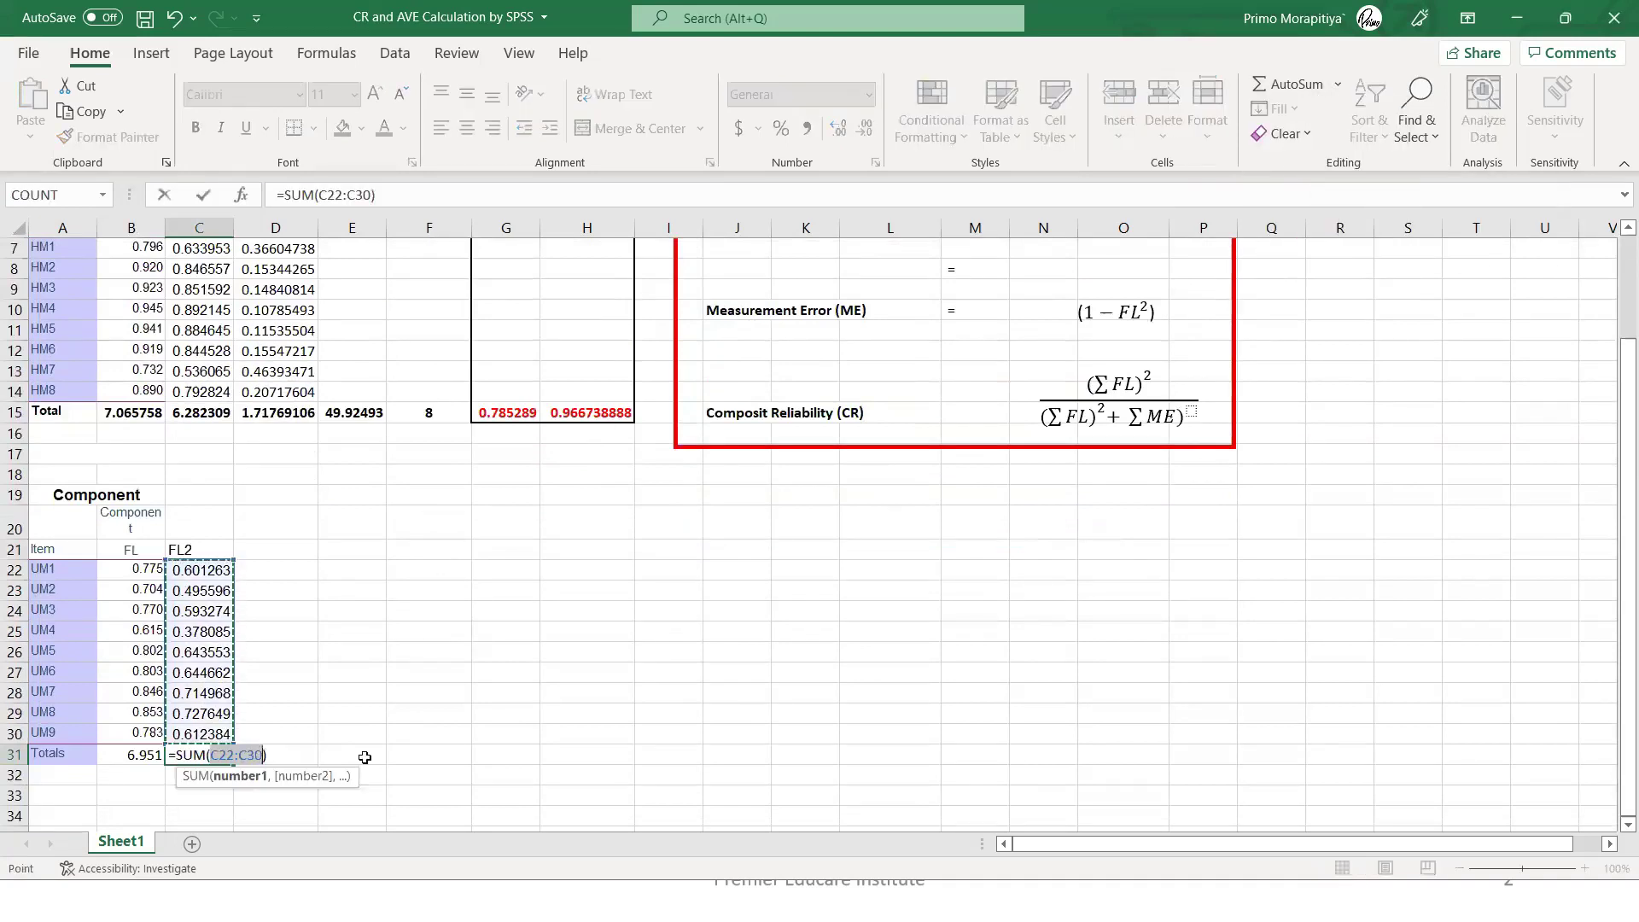
key("Return")
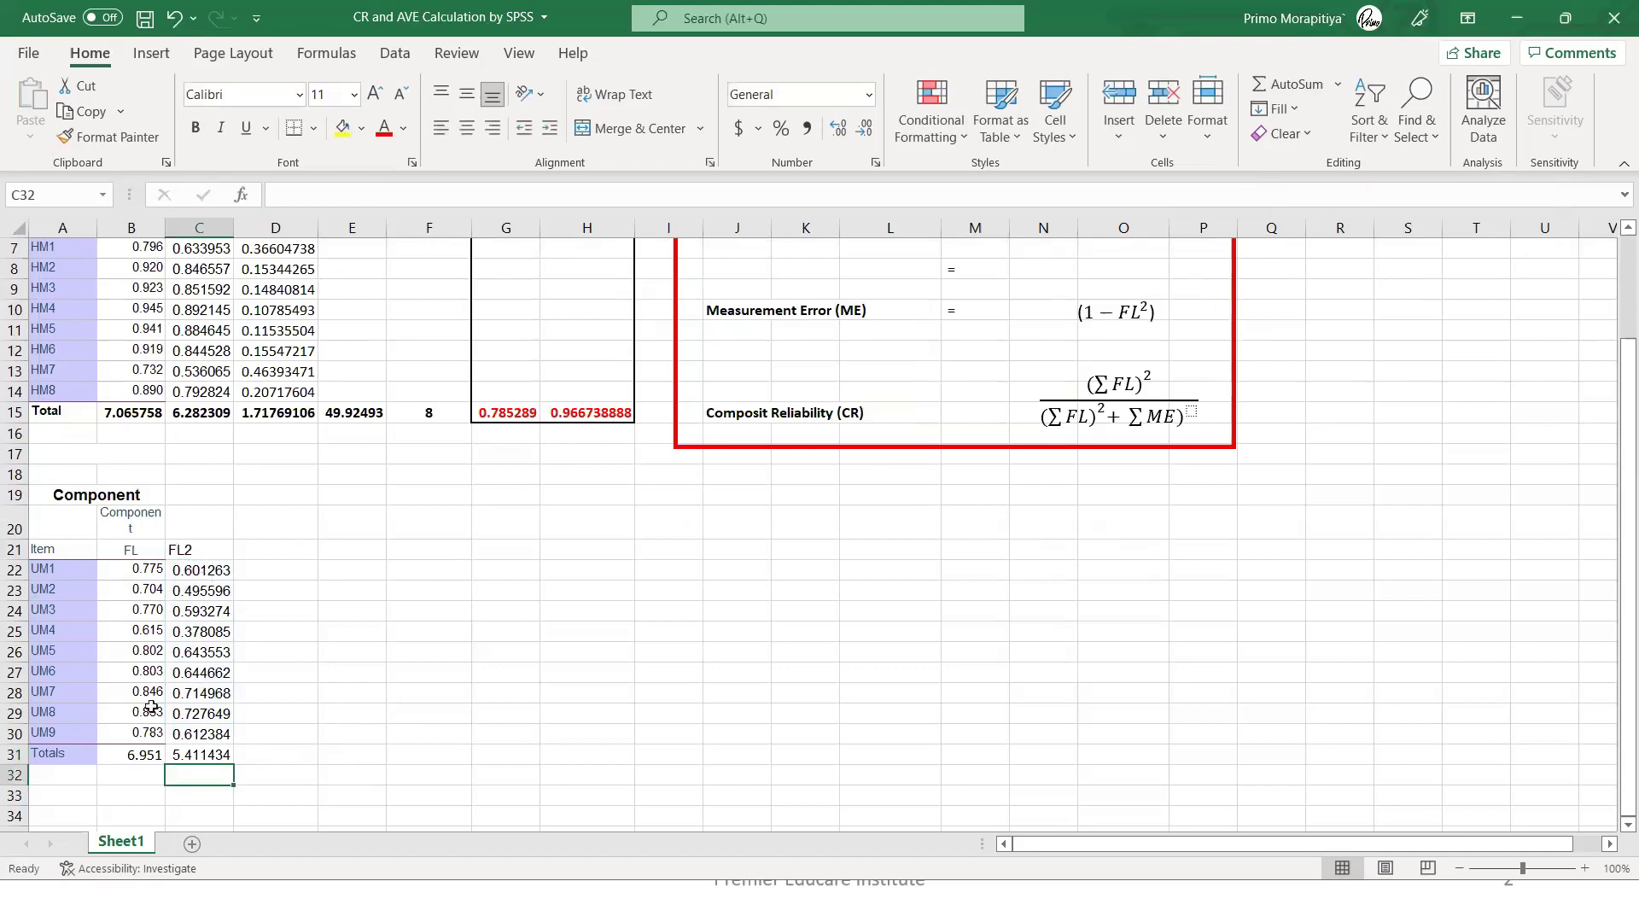
Add the column header "ME = (1-FL2)" in D21 of the UM table
scroll(324, 631, "up", 1)
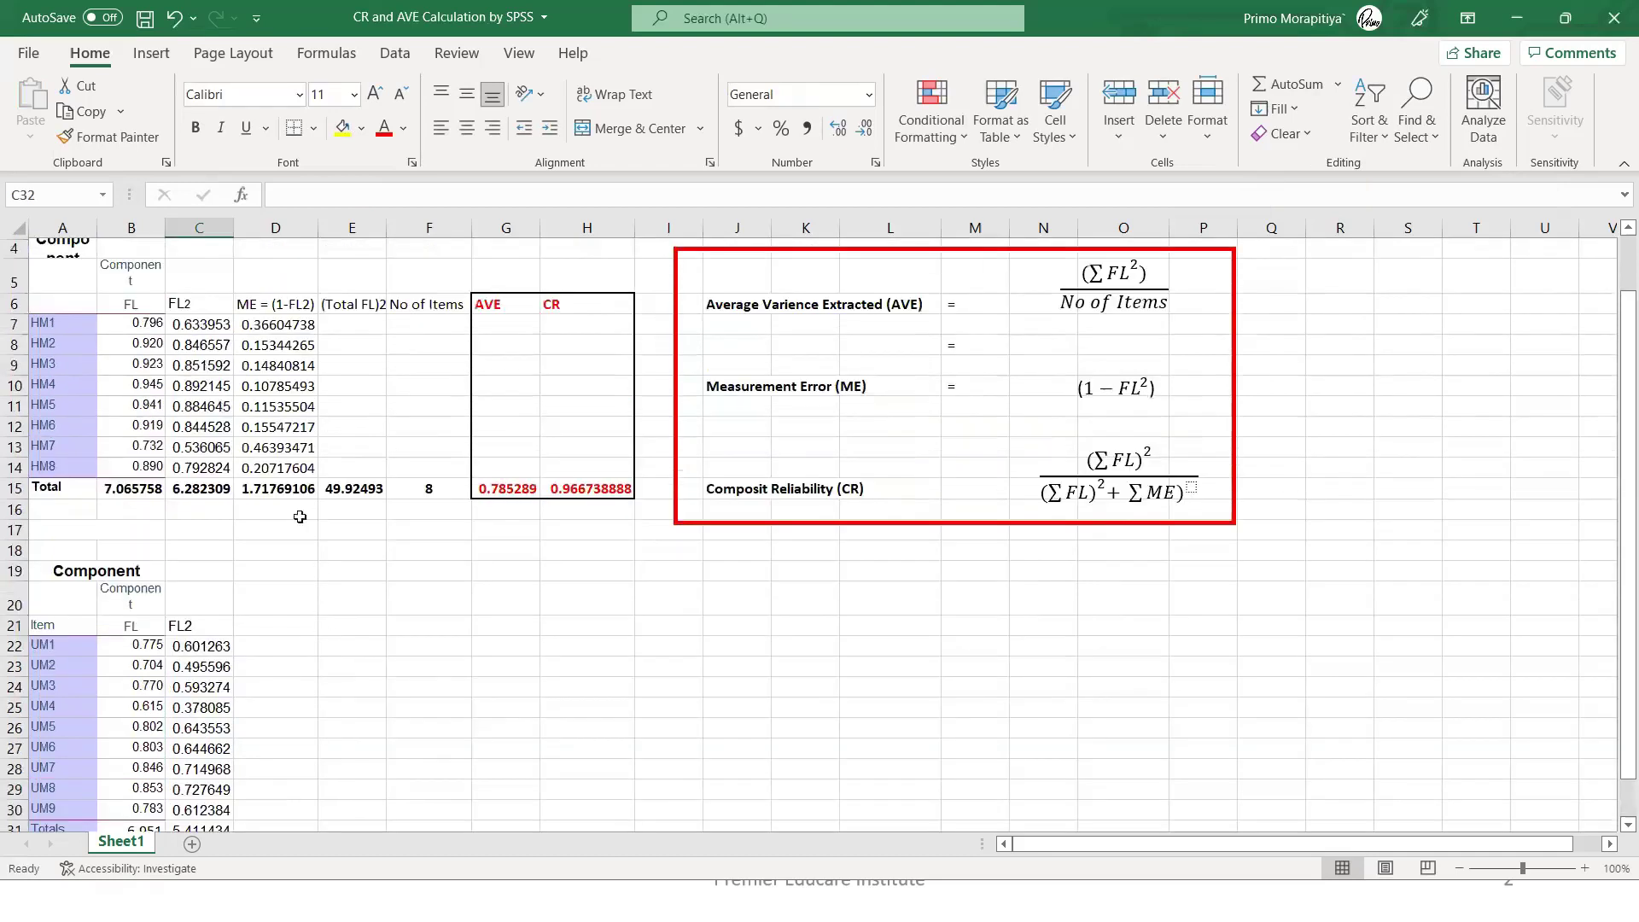
left_click(276, 630)
type("ME")
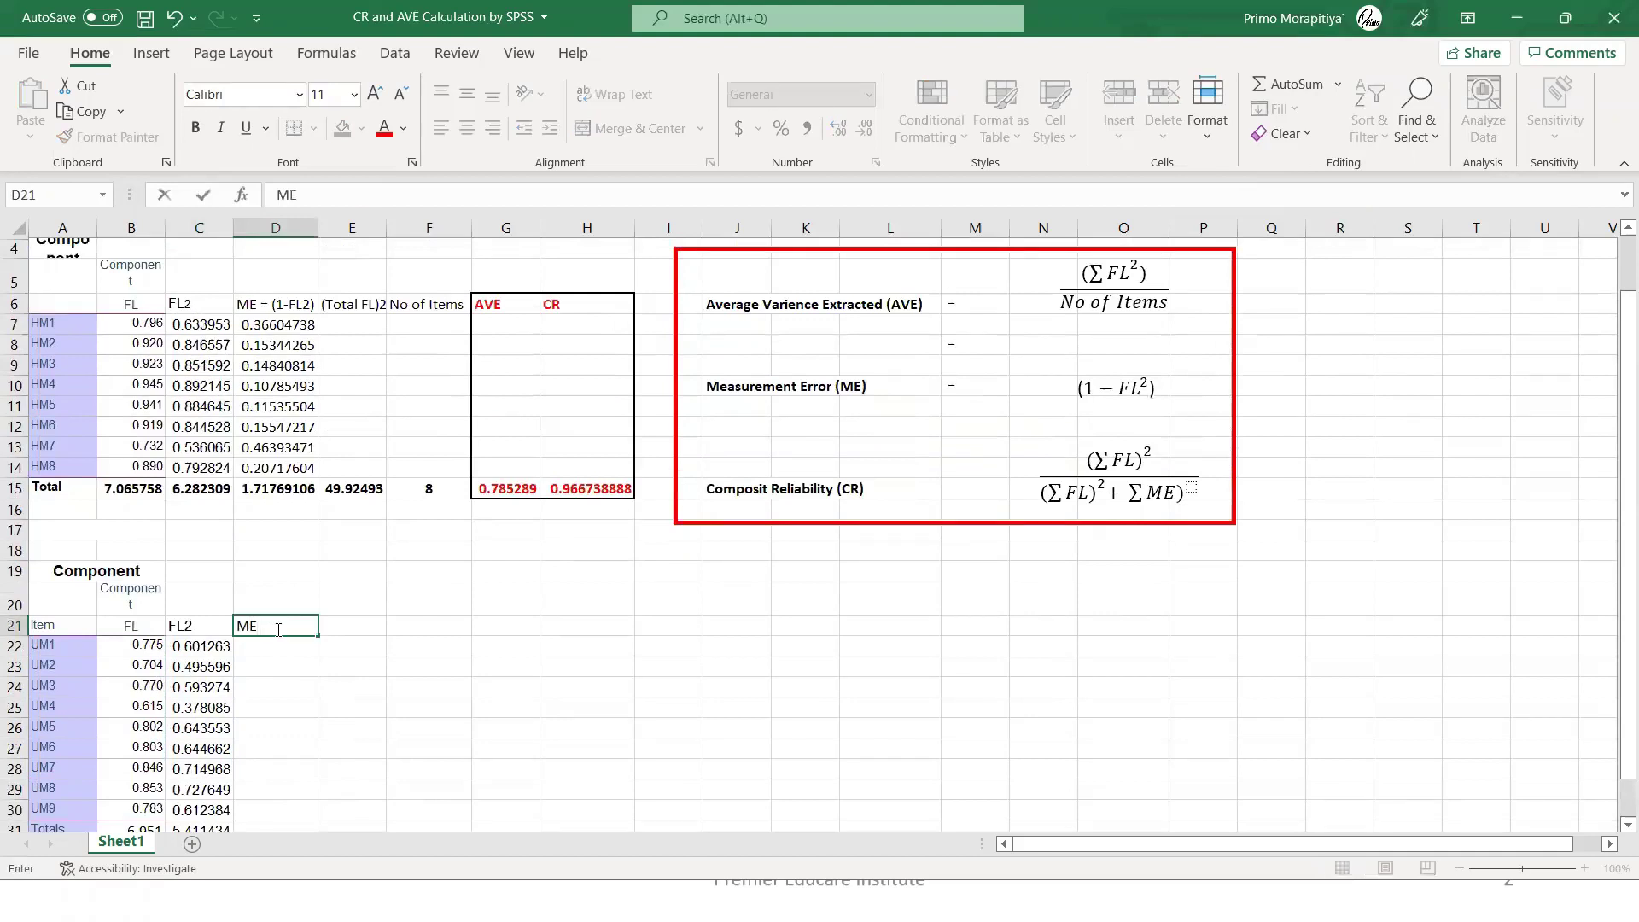
type(" = (1-FL2)")
left_click(286, 725)
Calculate the measurement error of UM1 in D22 with the formula =1-C22
left_click(279, 647)
type("=1-")
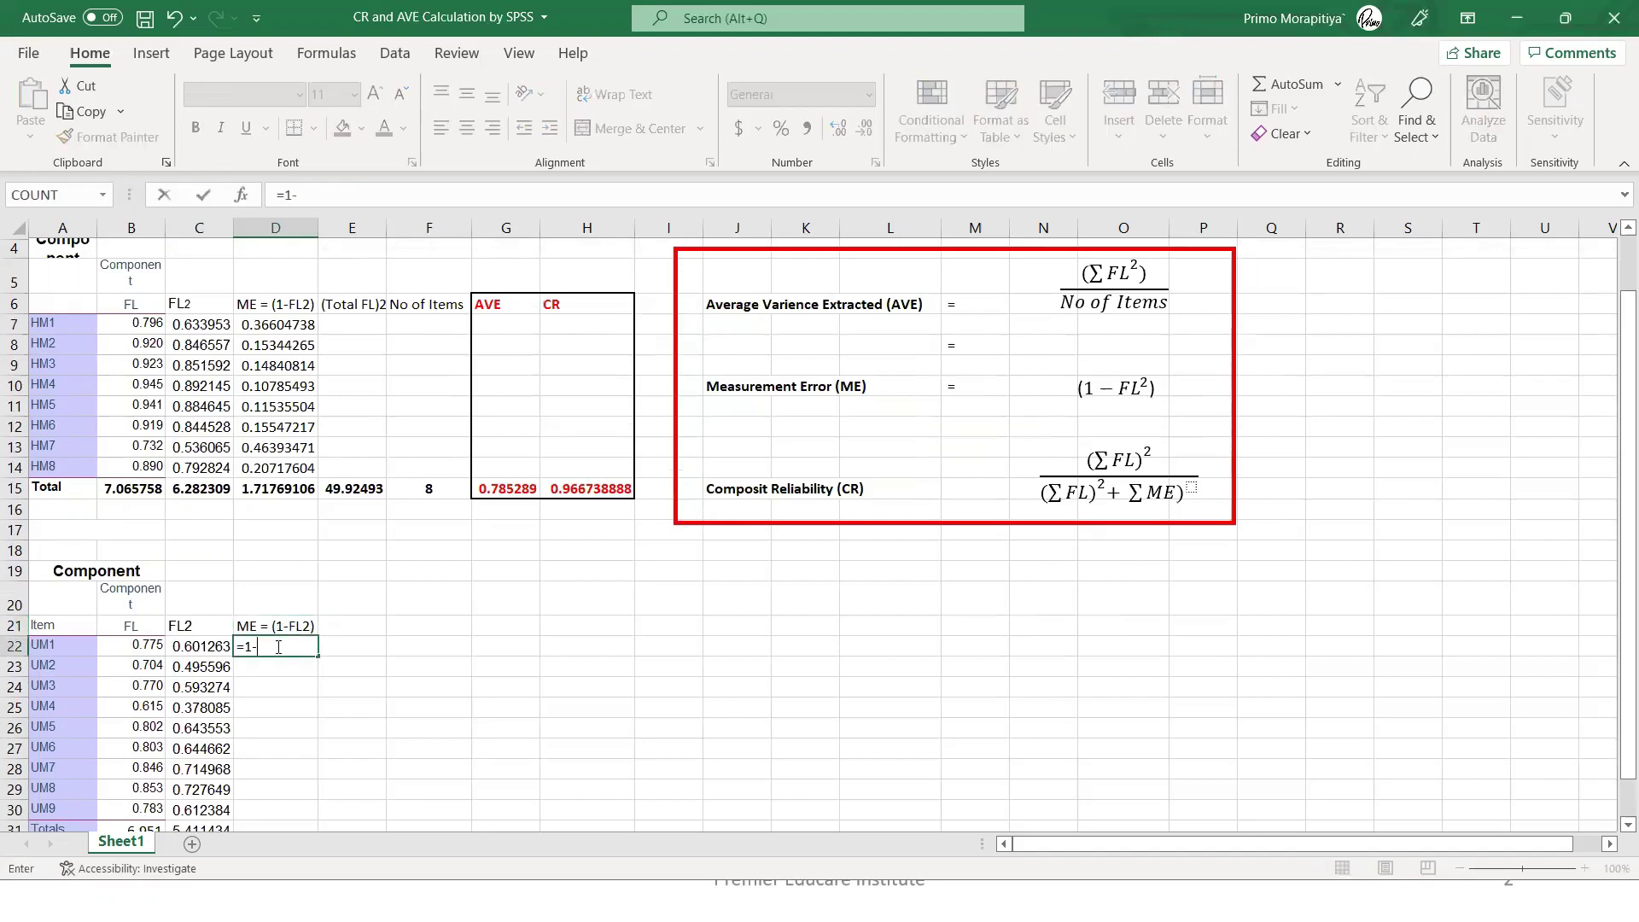
left_click(213, 647)
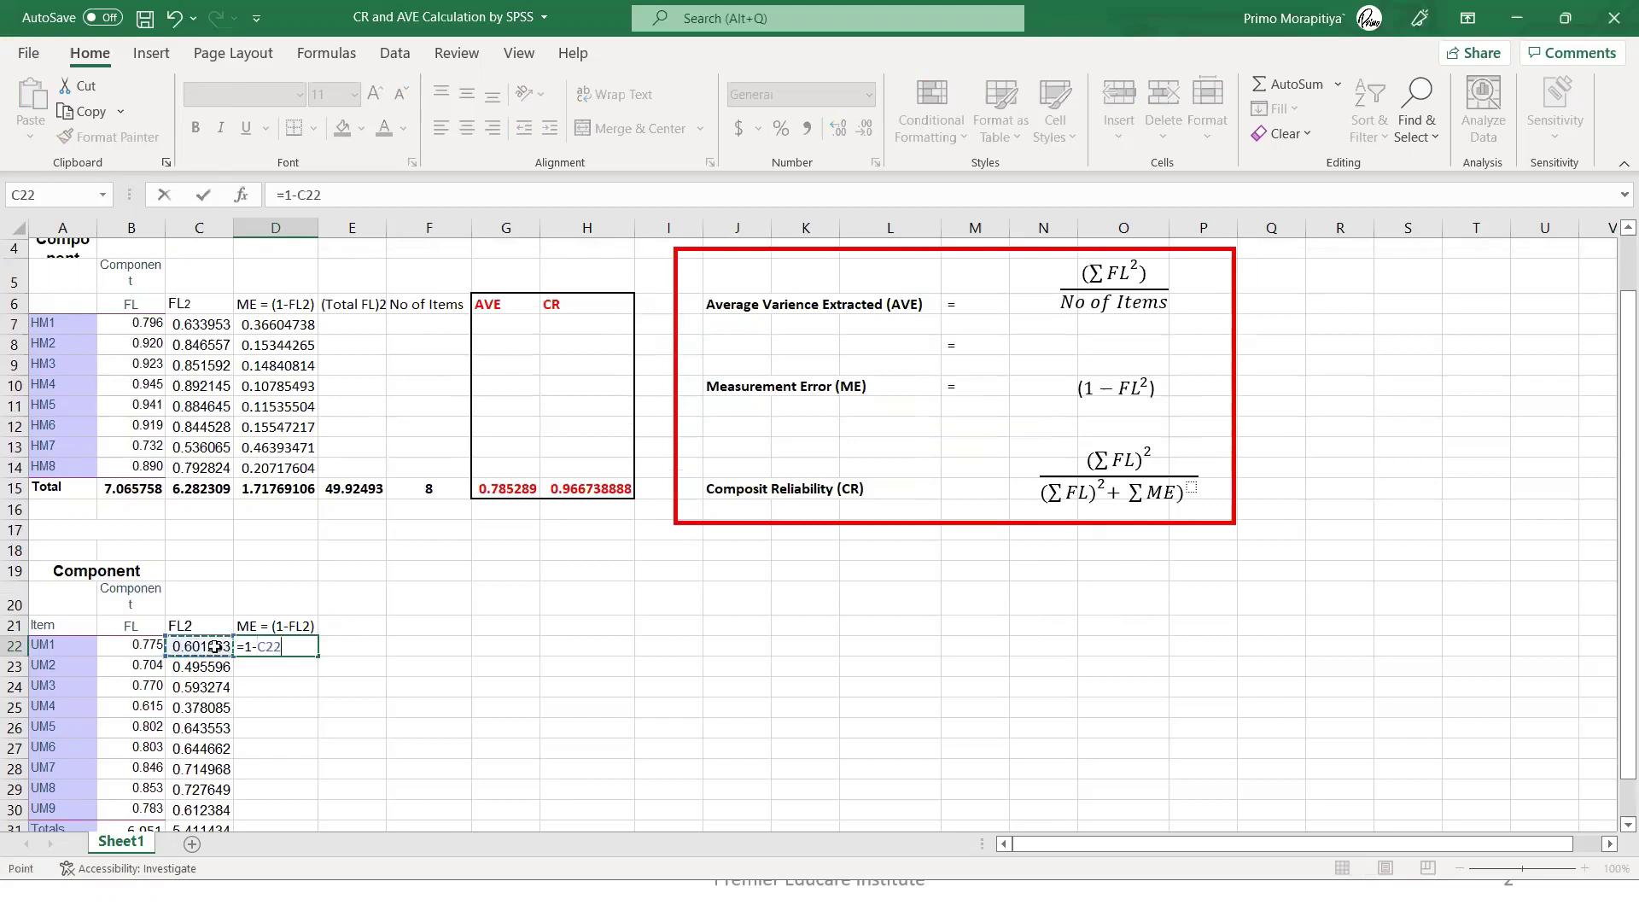
key("Return")
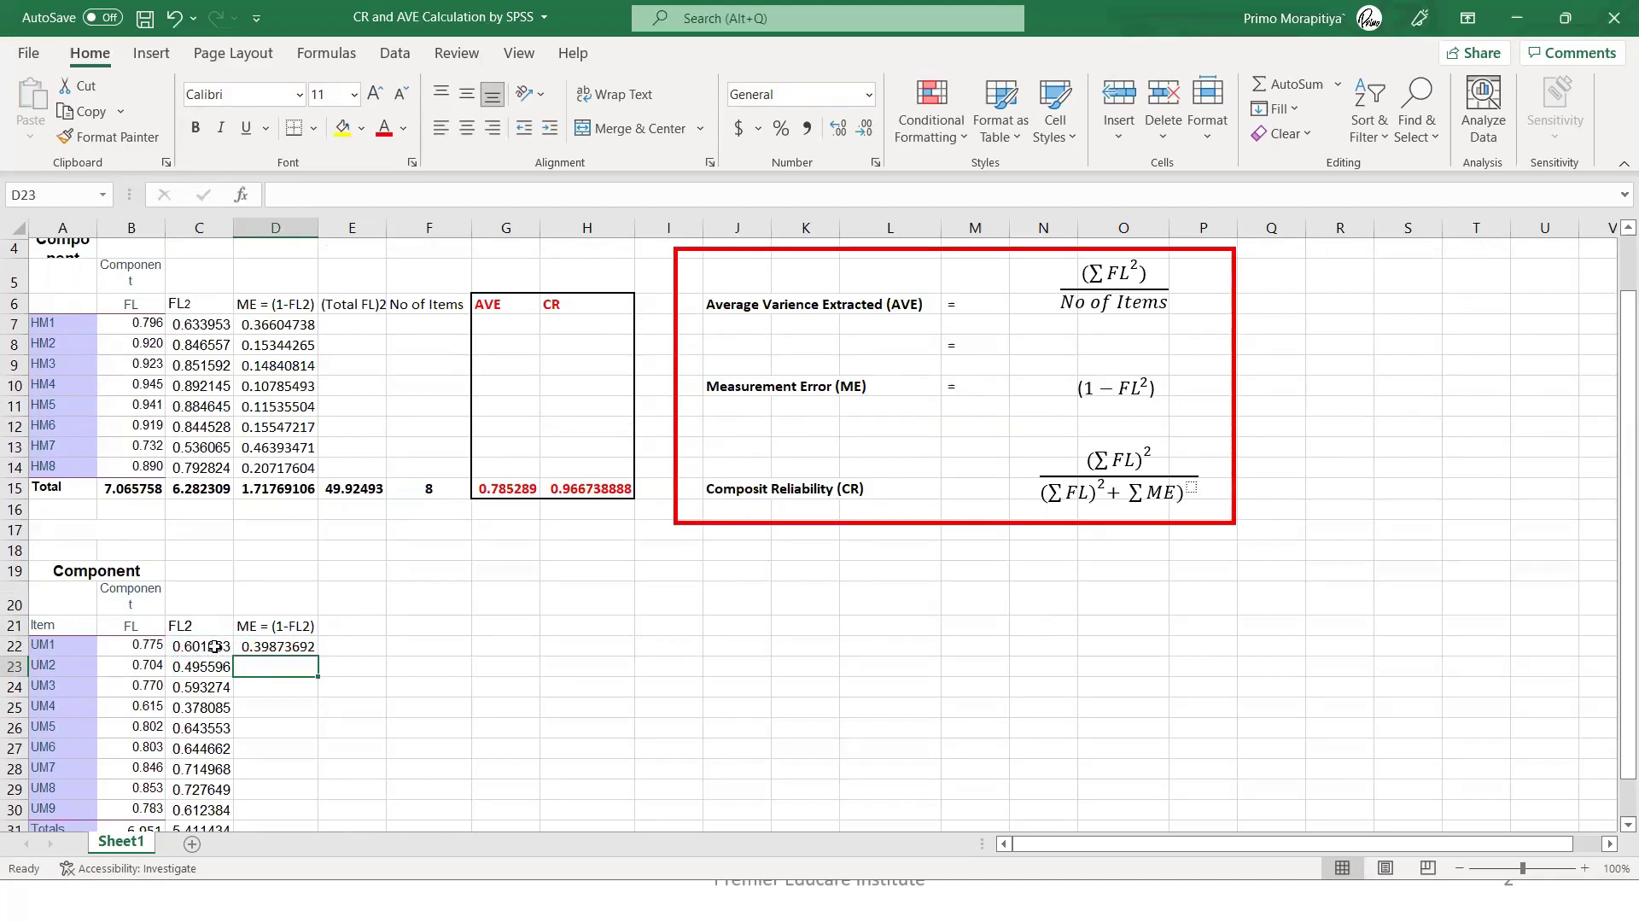
Copy the measurement error formula from D22 to D23:D30 for items UM2 to UM9
scroll(215, 647, "down", 1)
left_click(283, 647)
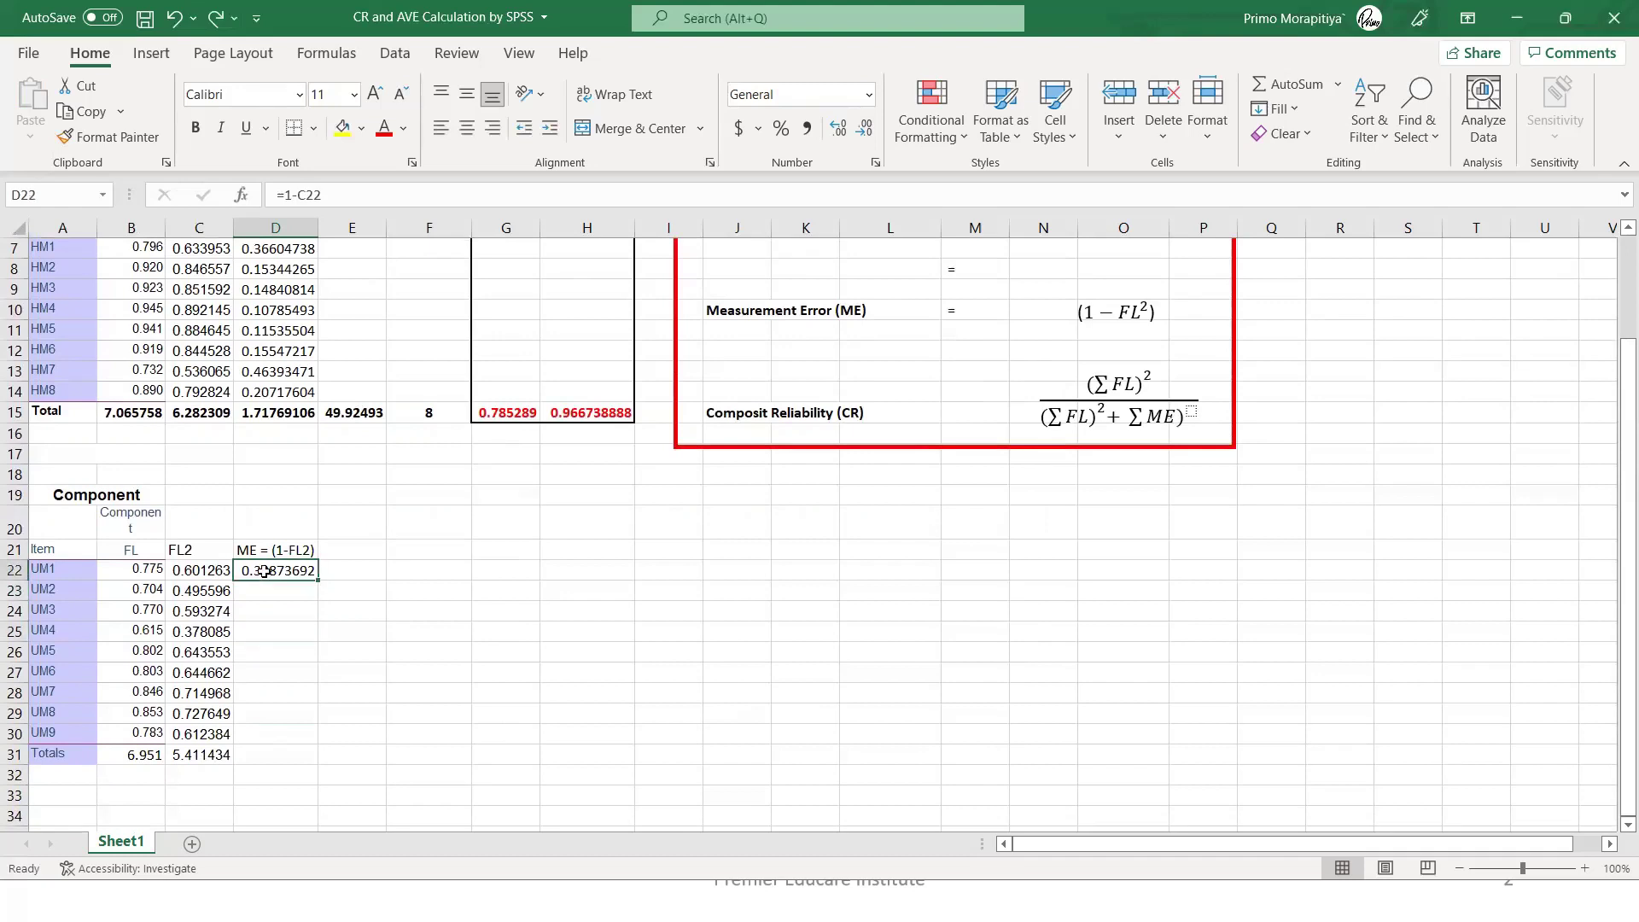
right_click(284, 570)
left_click(312, 345)
left_click(277, 652)
left_click_drag(278, 591, 292, 740)
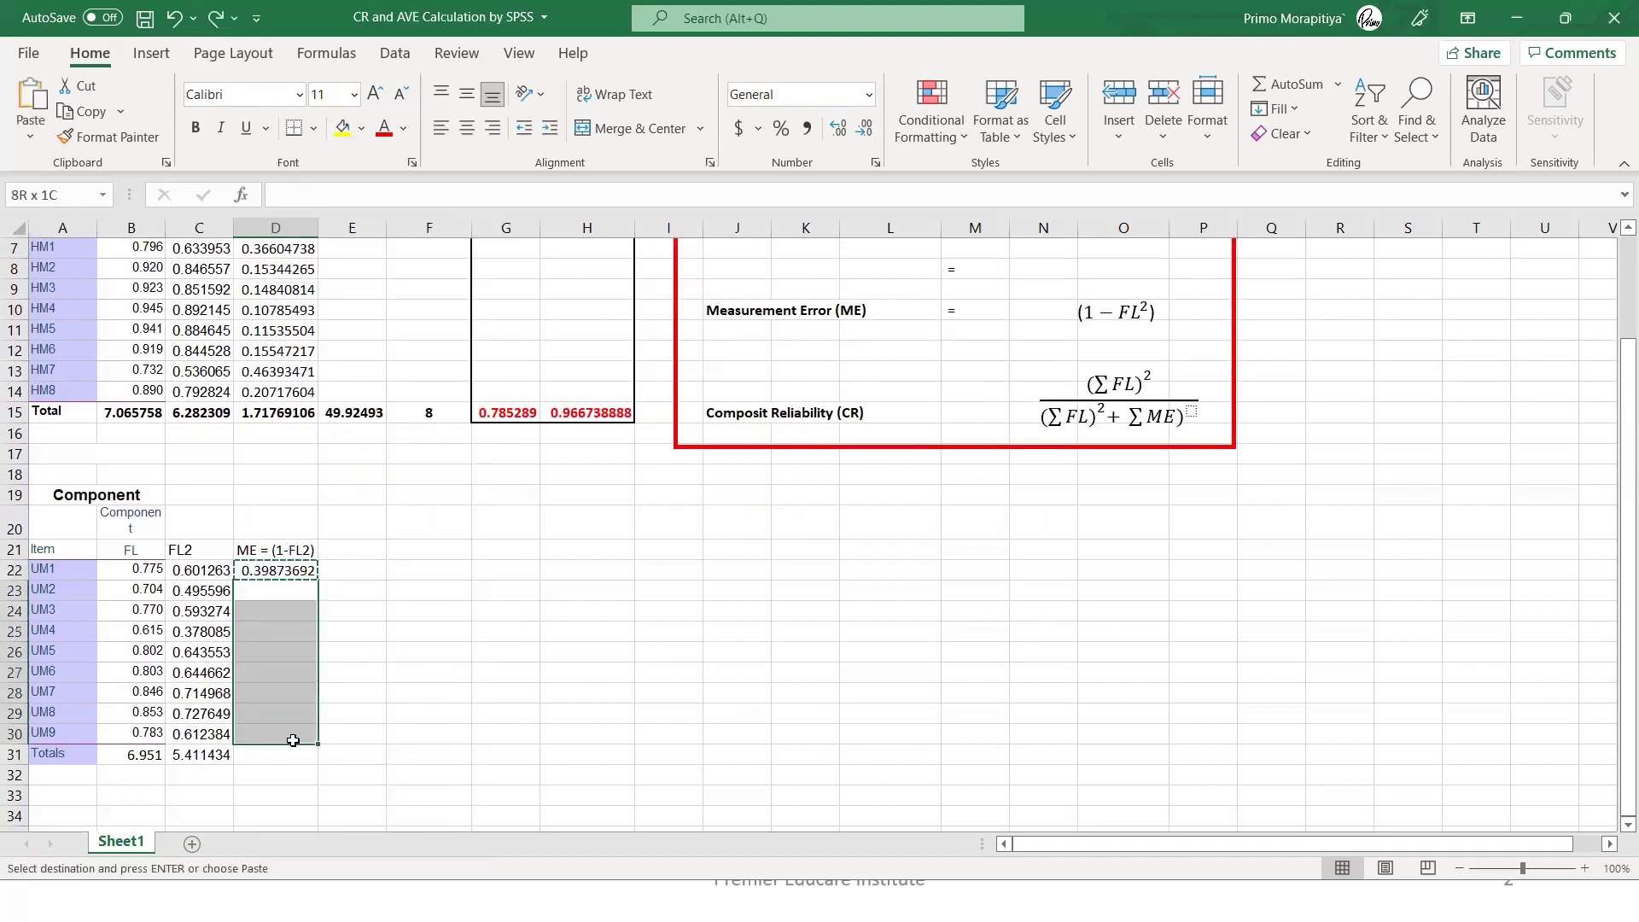
right_click(276, 655)
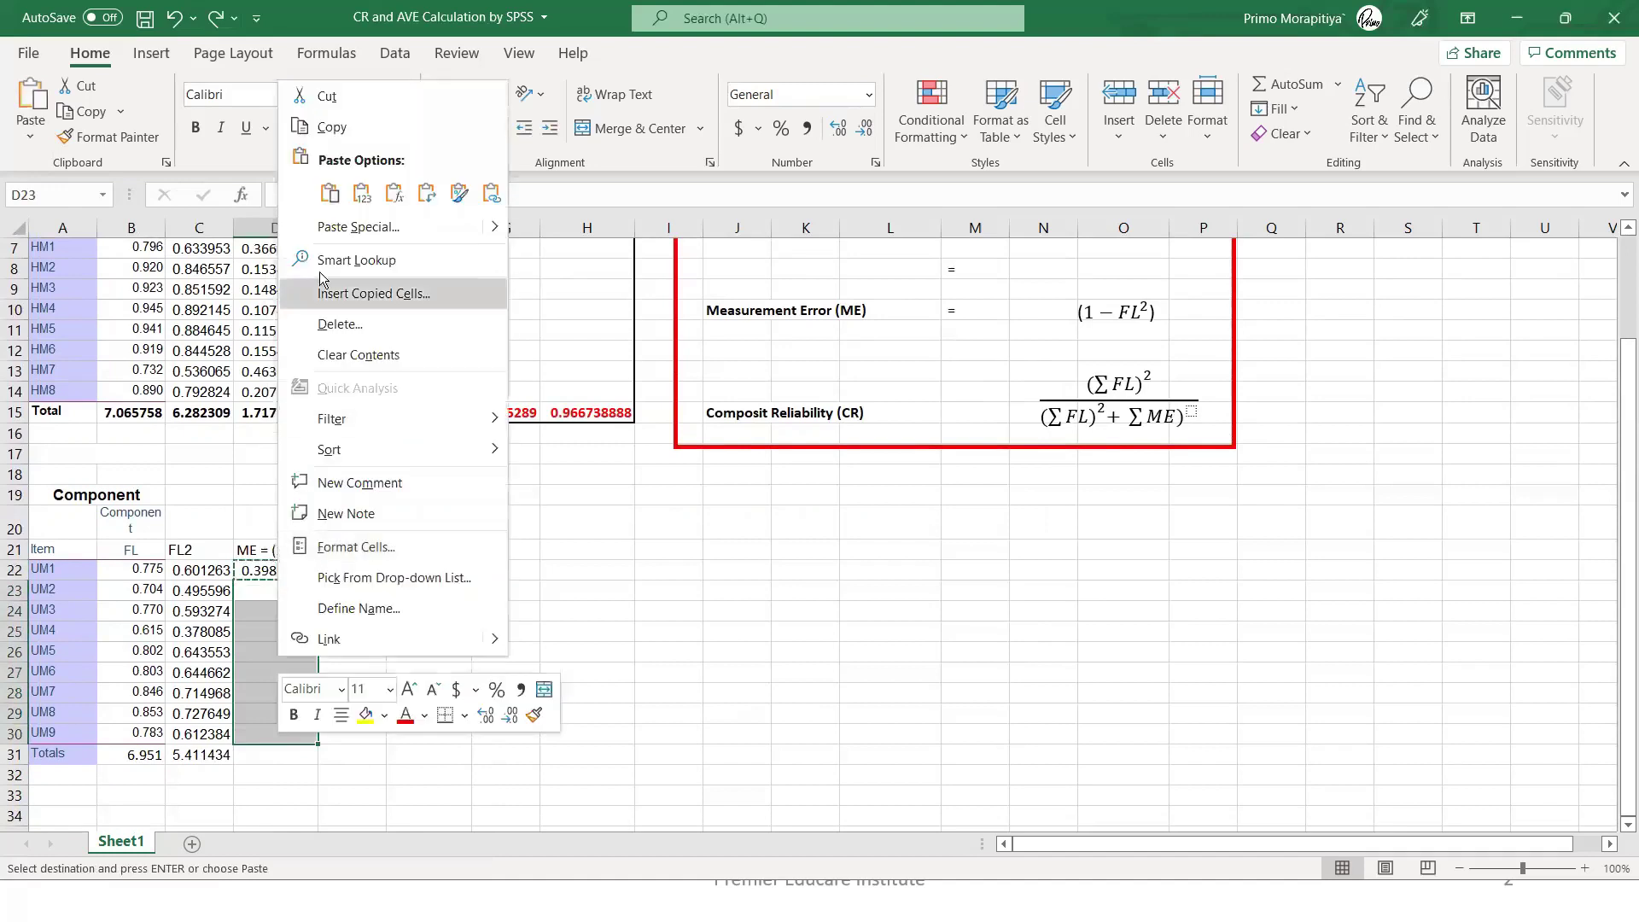
left_click(329, 194)
left_click(439, 632)
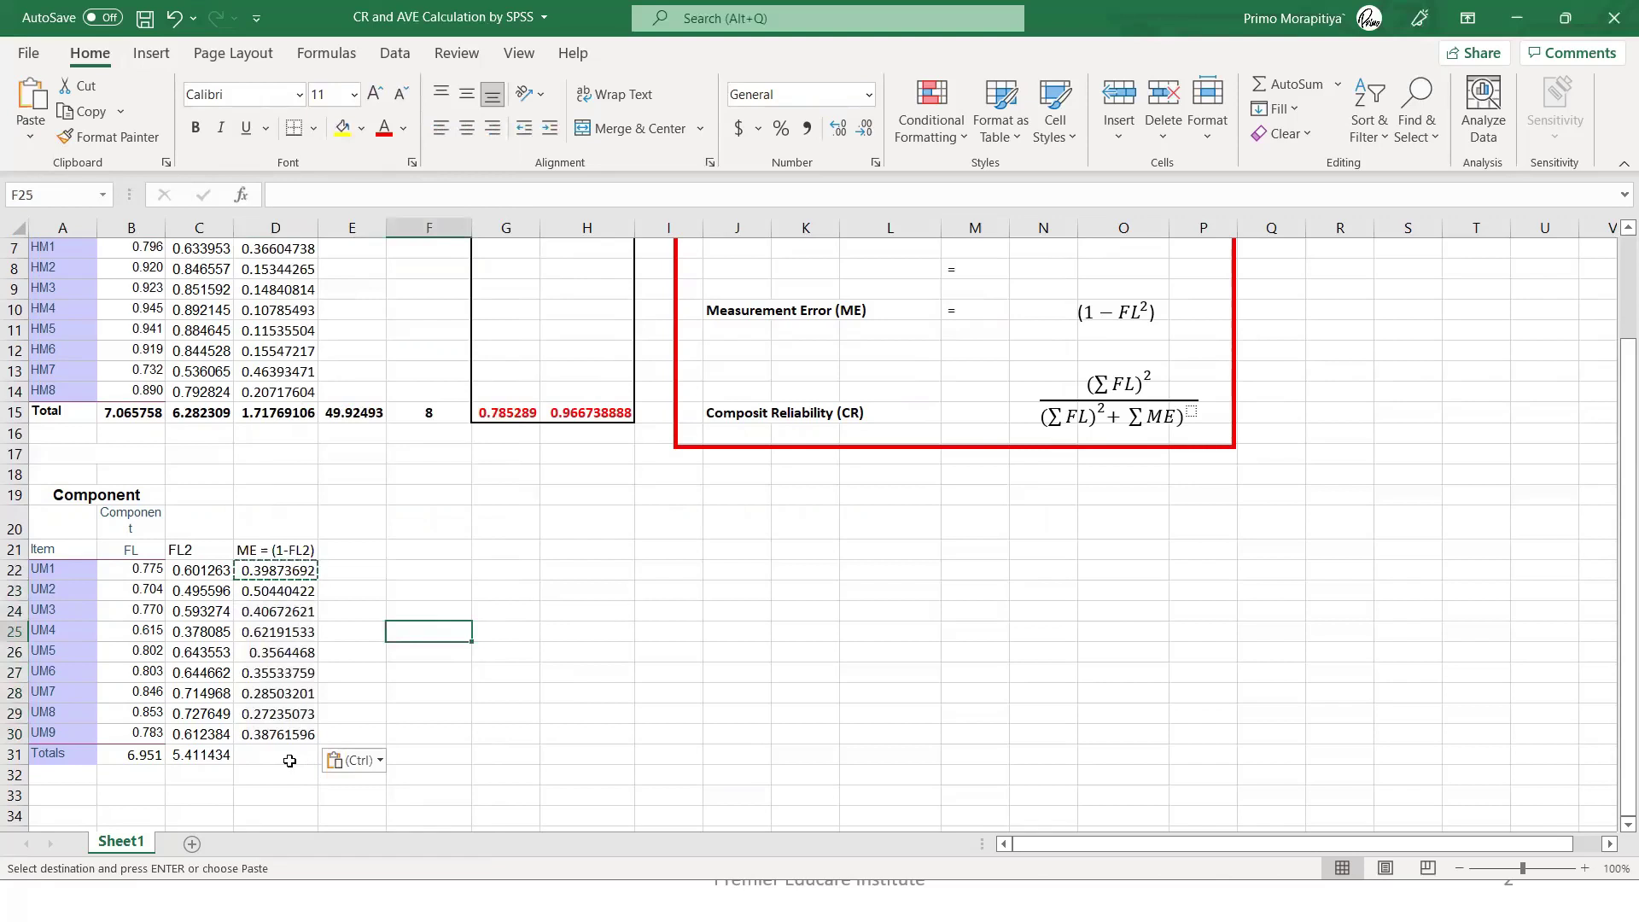
Total the UM measurement errors in D31 with =SUM(D22:D30)
left_click(289, 761)
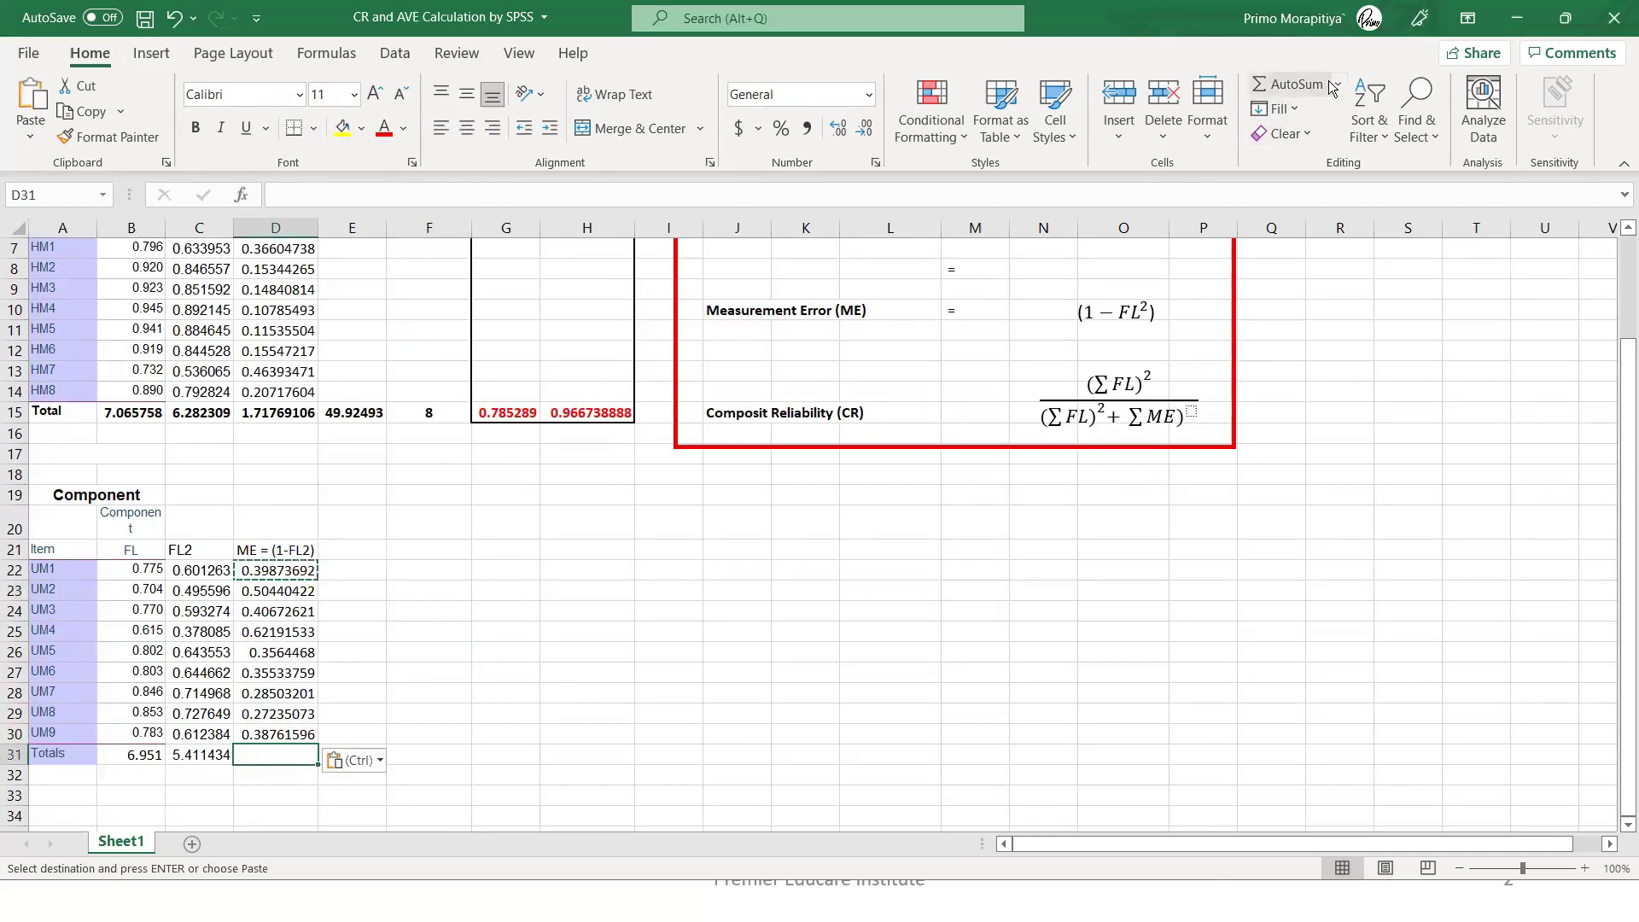
left_click(1284, 85)
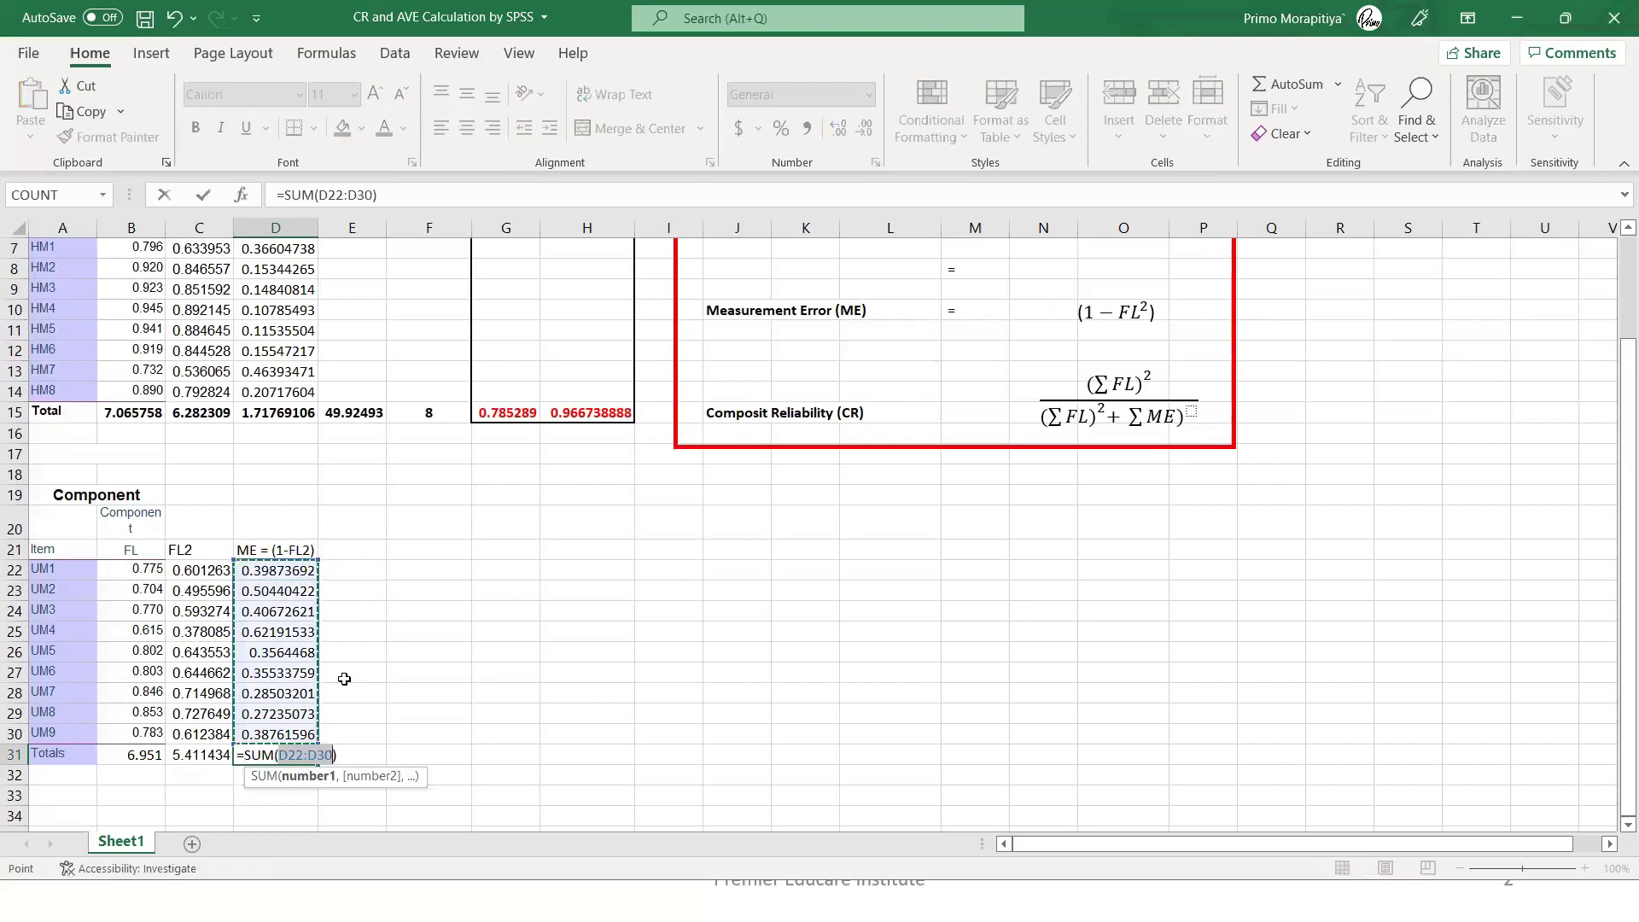
key("Return")
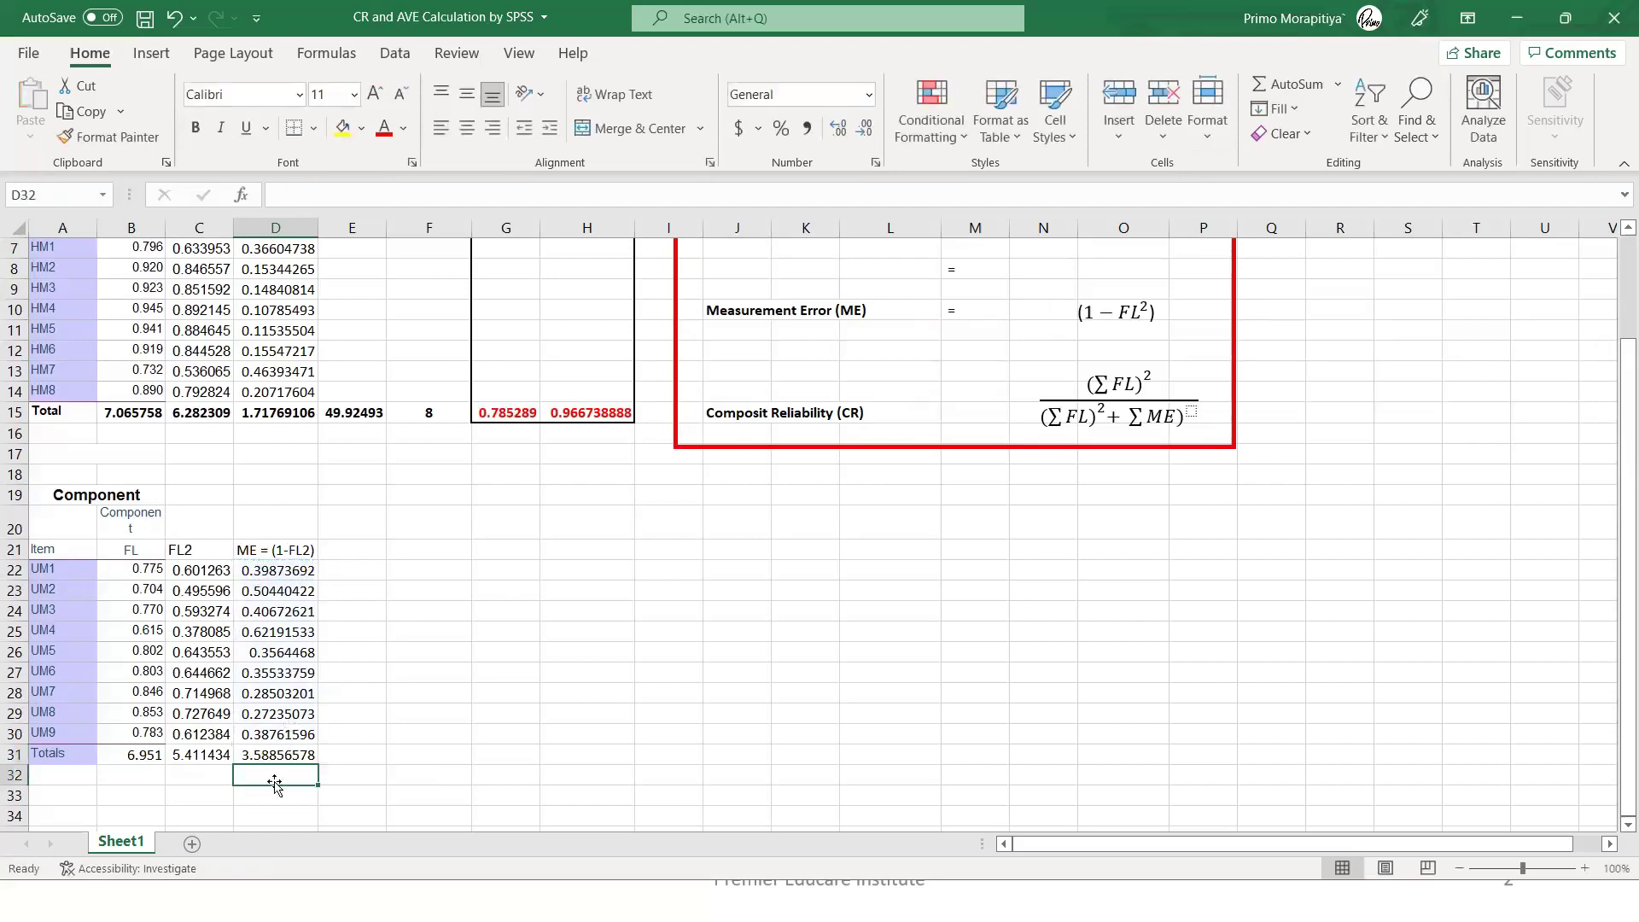
left_click(276, 756)
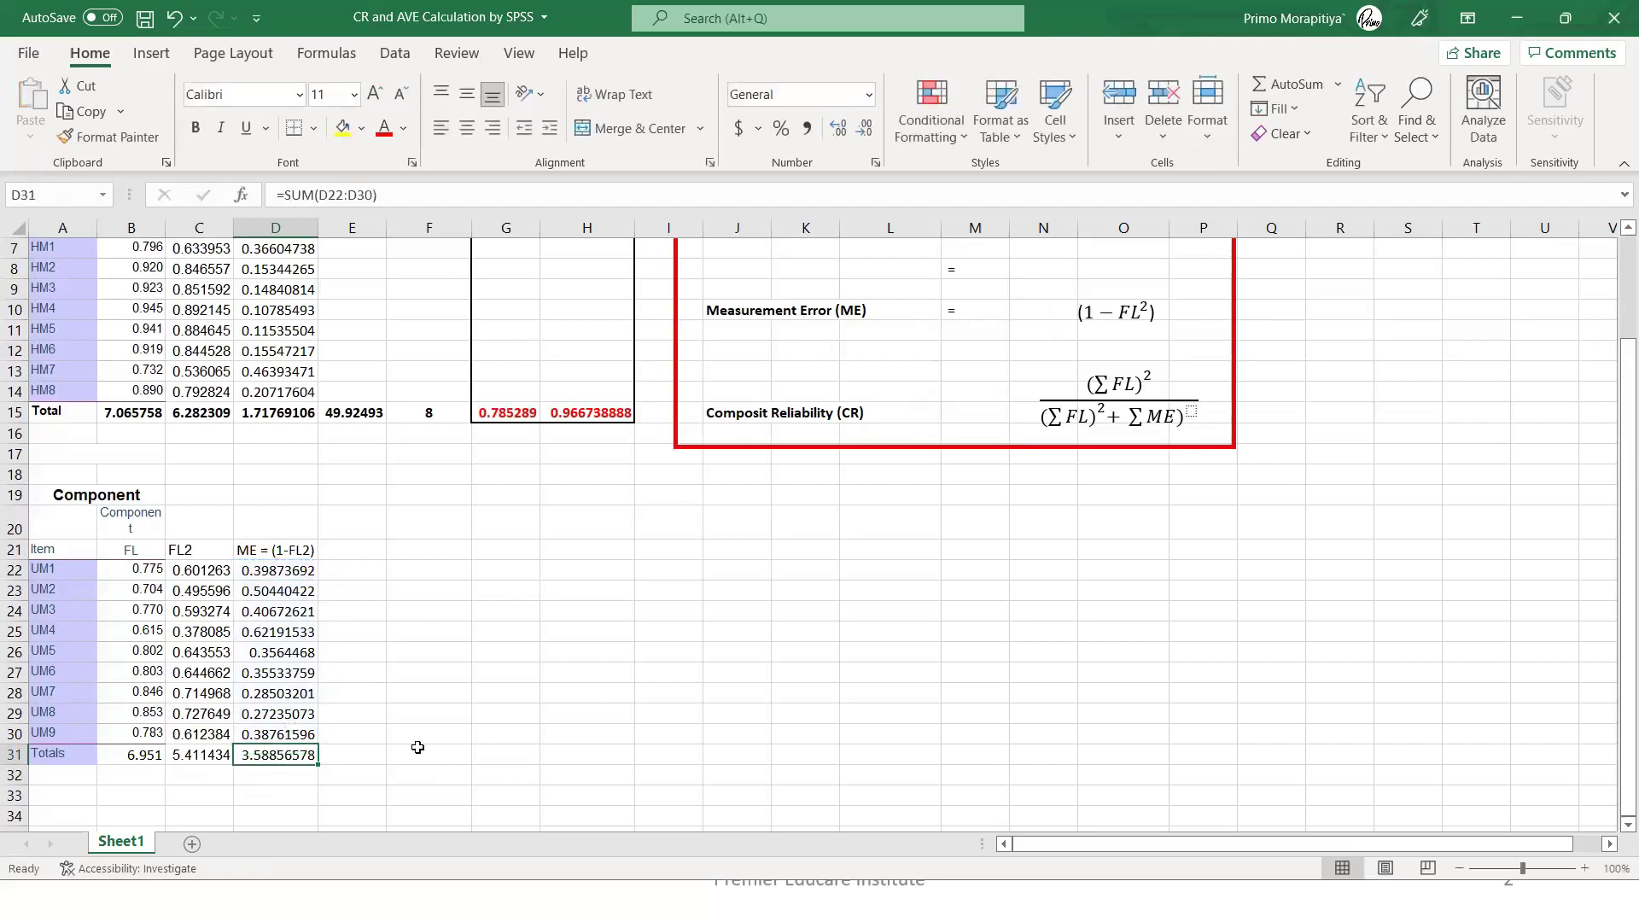
Add the column header "(Total FL)" in E21 of the UM table, following the HM table's layout
scroll(417, 747, "up", 1)
key("Up")
key("Up")
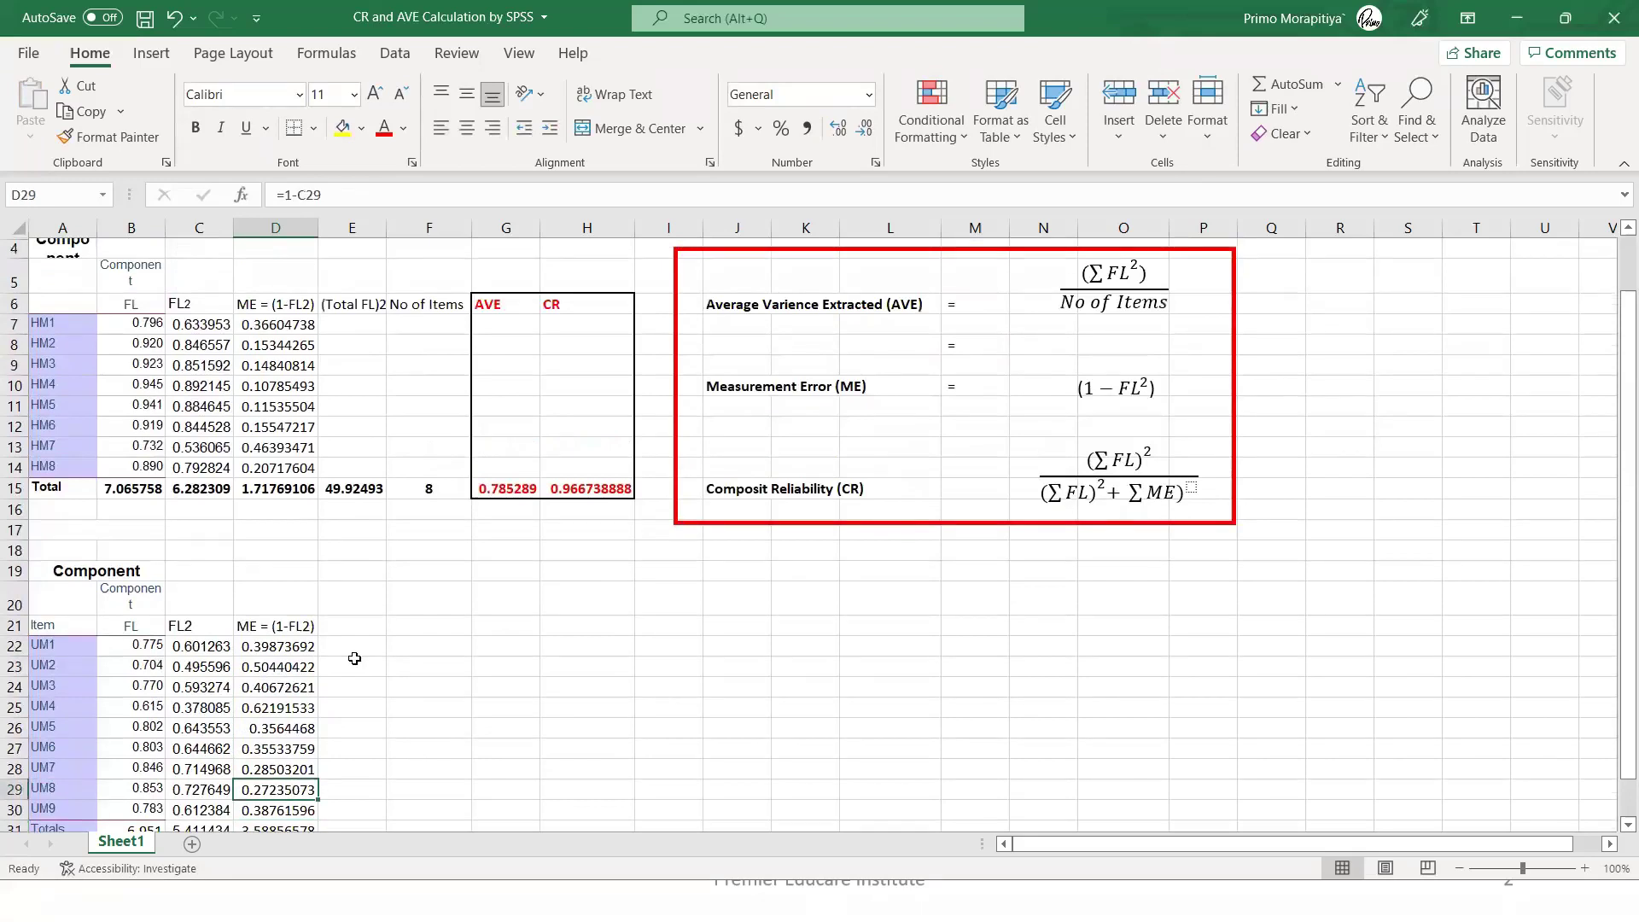
scroll(354, 659, "down", 1)
left_click(353, 554)
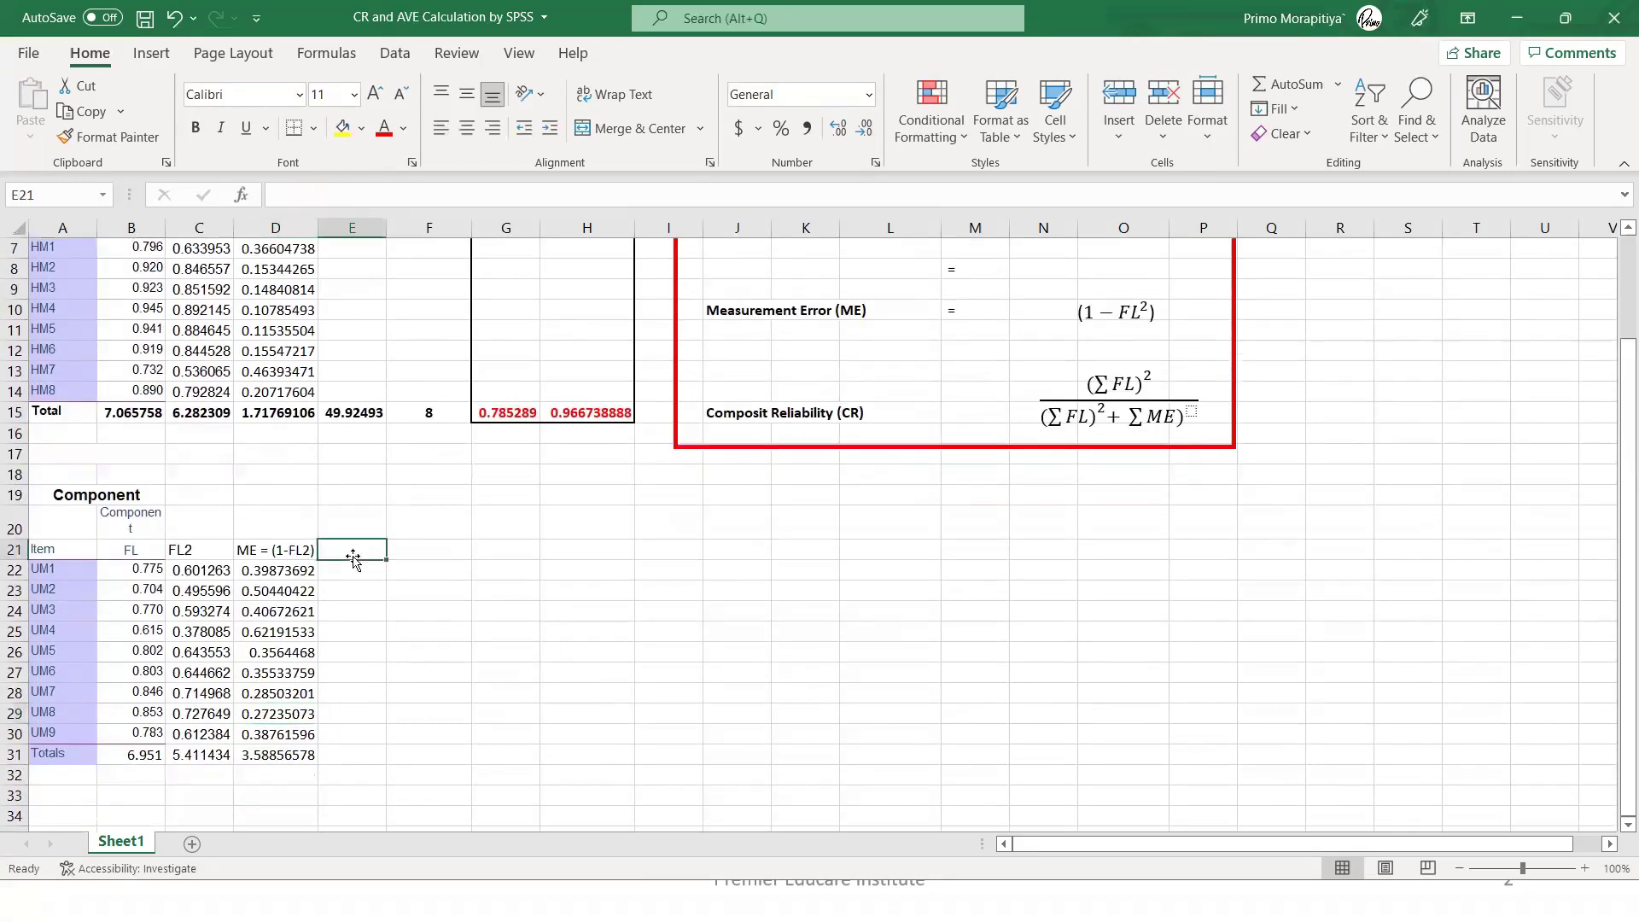
type("To")
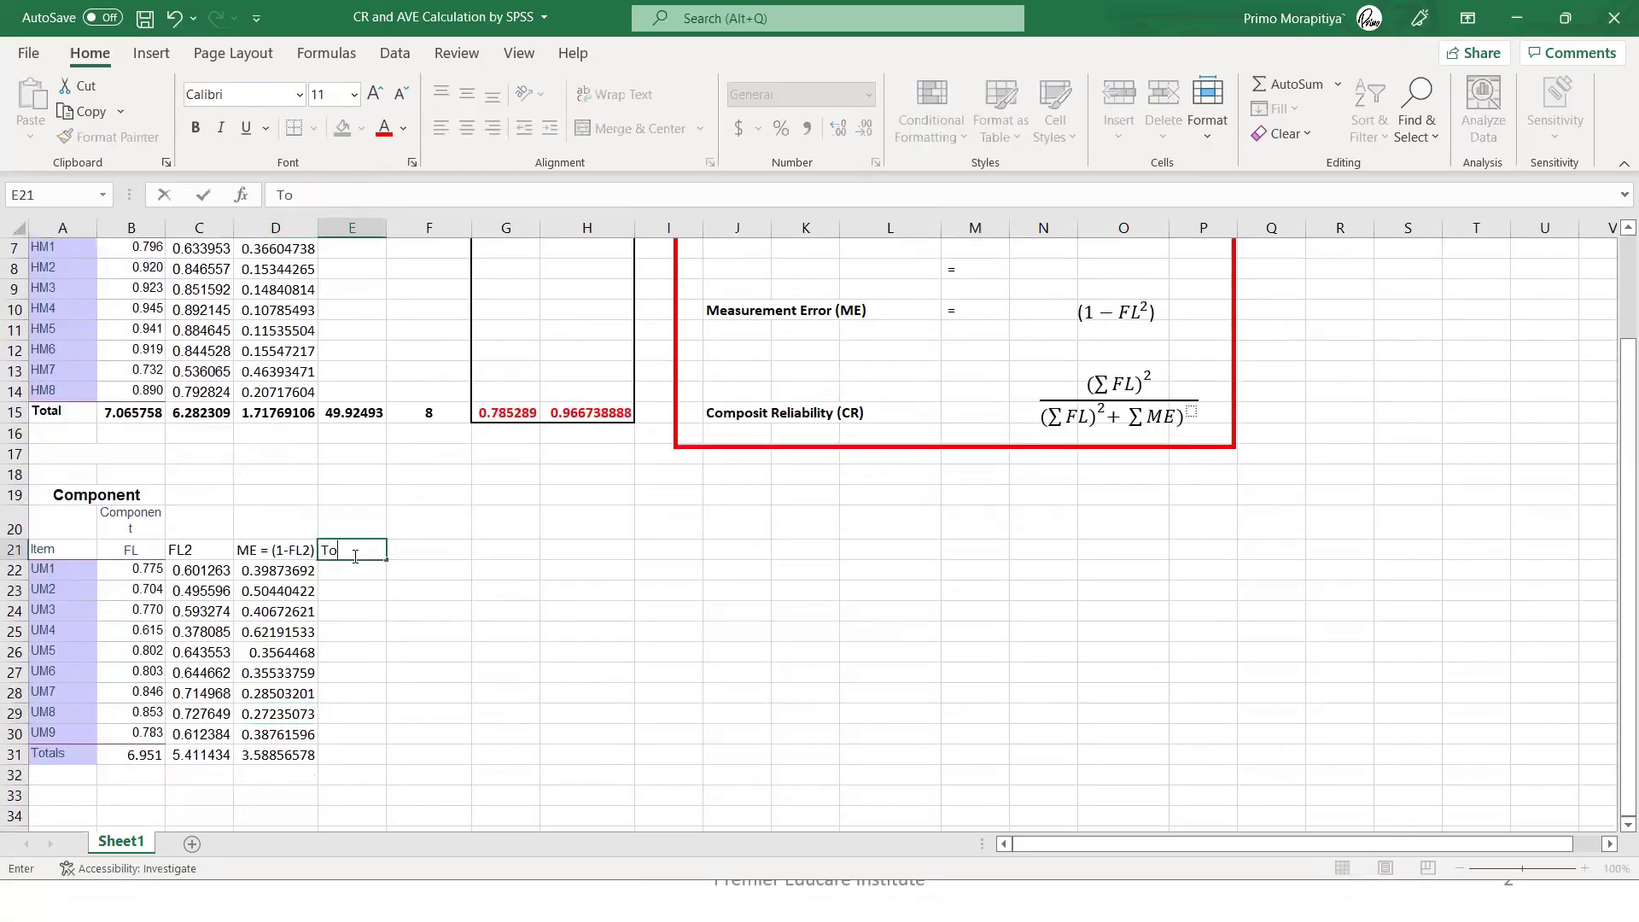
type("tal FL")
key("Home")
type("(")
key("End")
type(")")
left_click(362, 756)
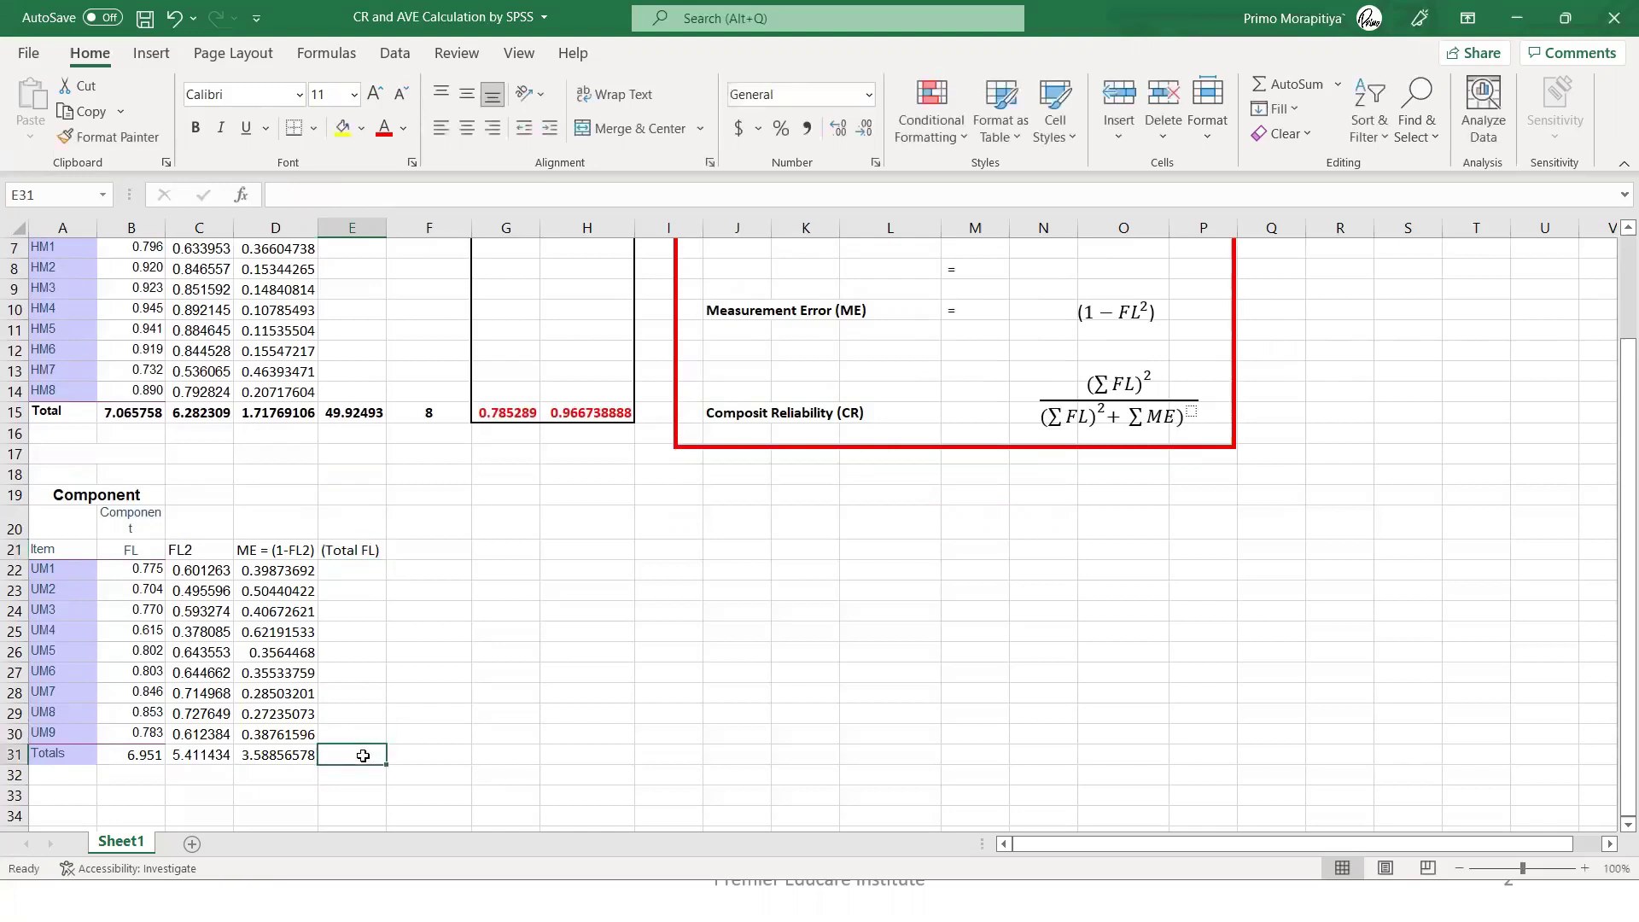
Square the total UM factor loading in E31 with the formula =B31*B31
type("=")
left_click(129, 758)
type("*")
left_click(129, 758)
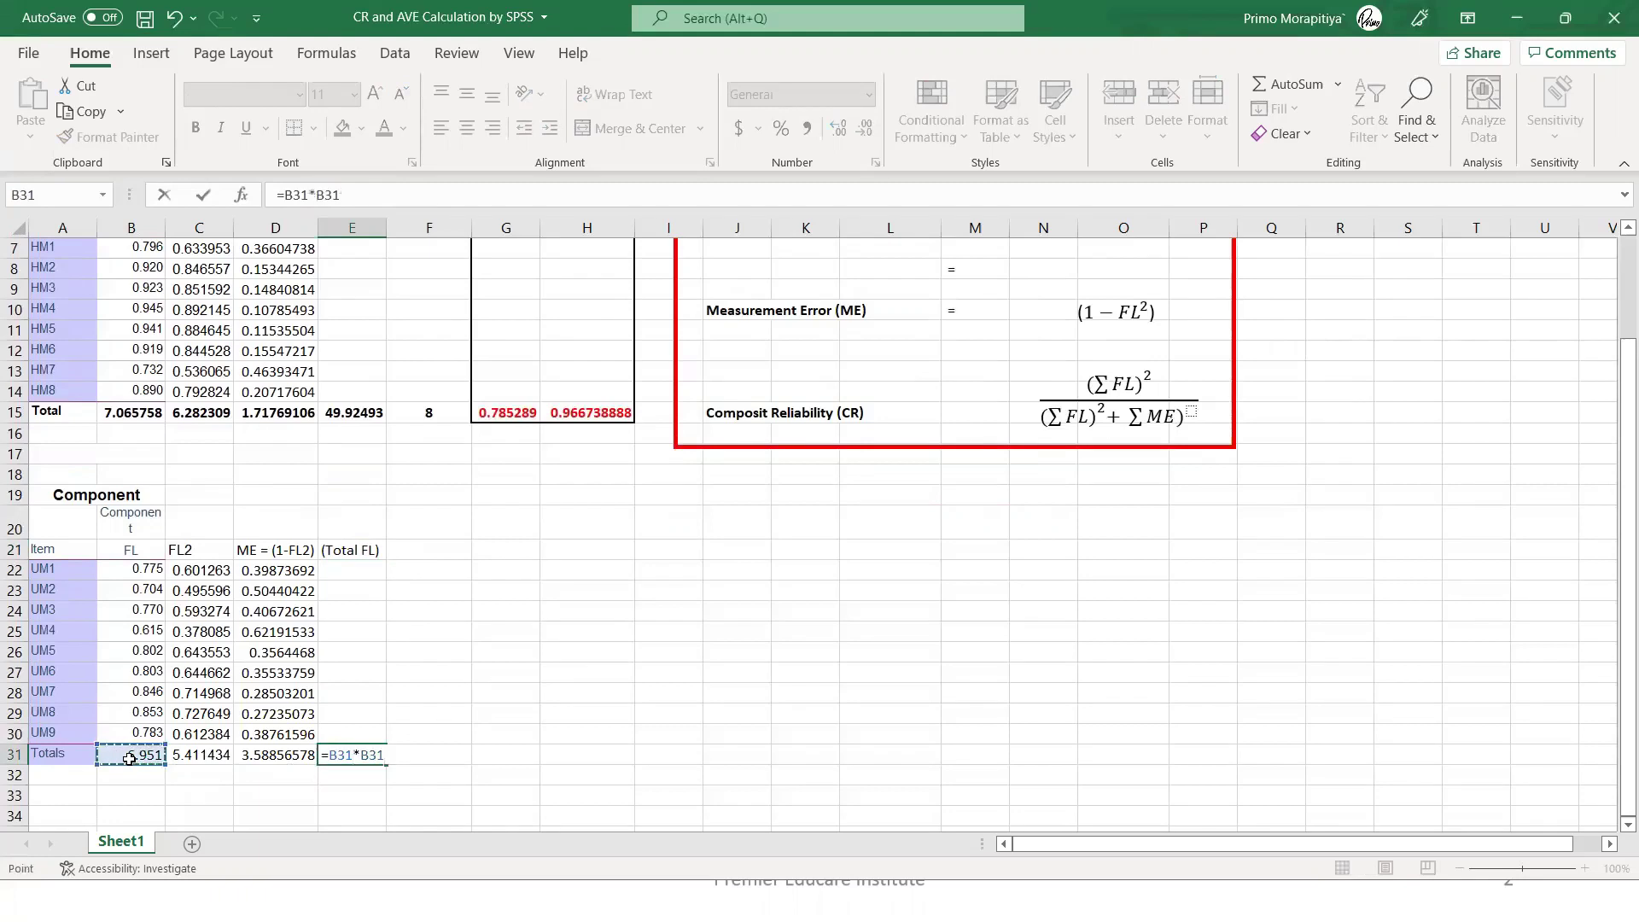
key("Return")
left_click(358, 755)
scroll(461, 670, "up", 2)
scroll(433, 583, "down", 2)
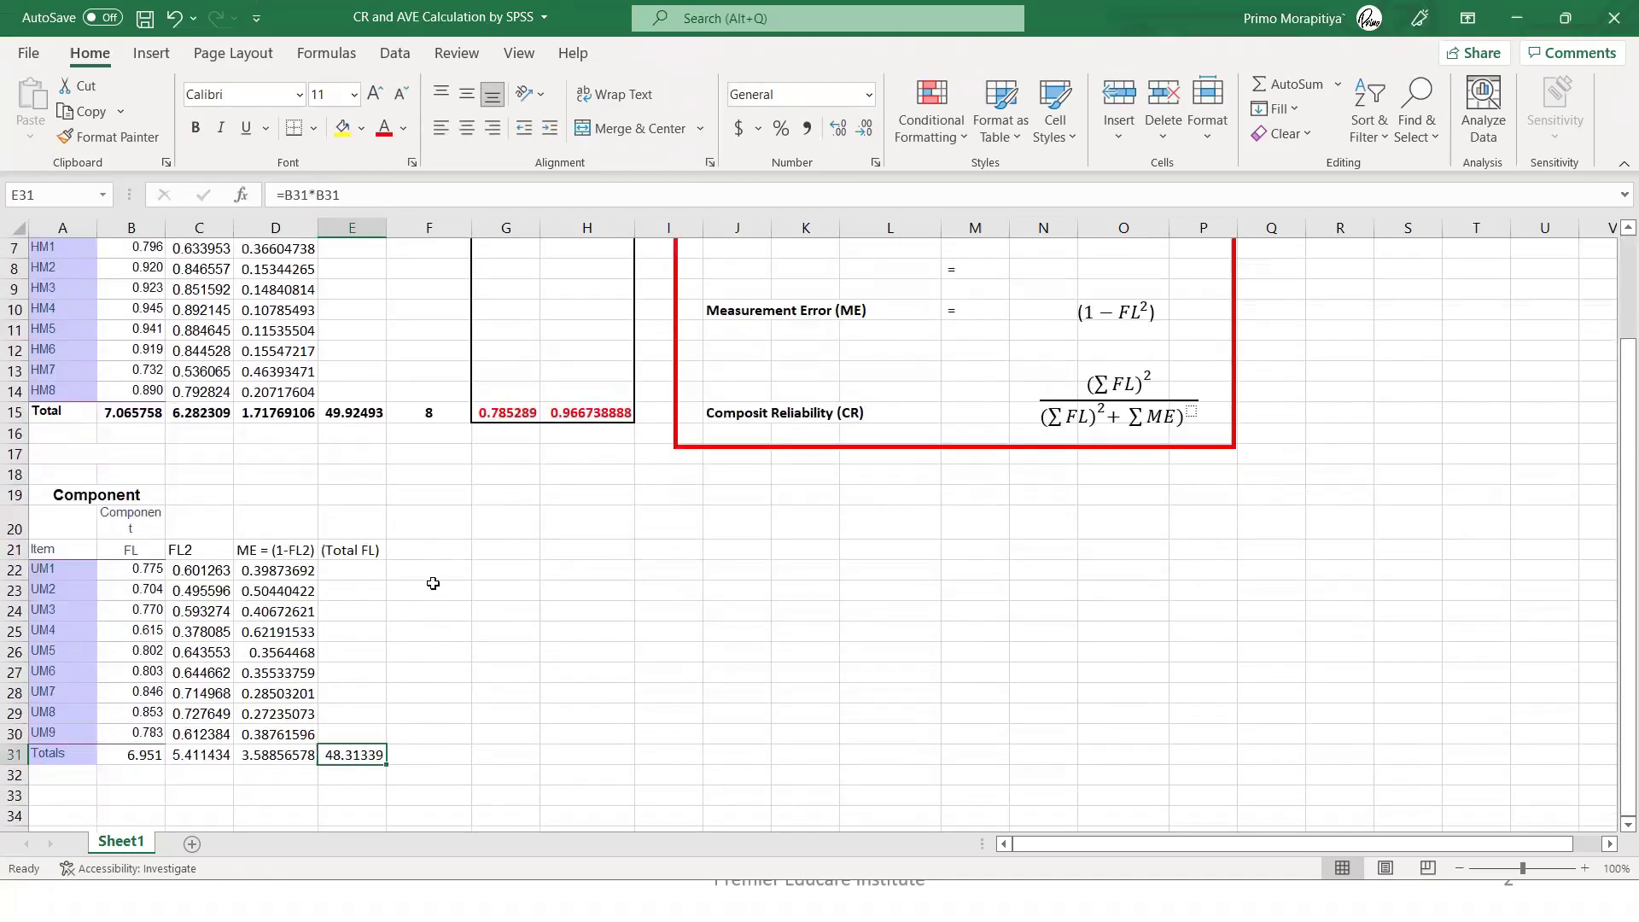
Add the column header "No of Items" in F21 and enter 9 in the UM totals row at F31
left_click(433, 551)
type("N")
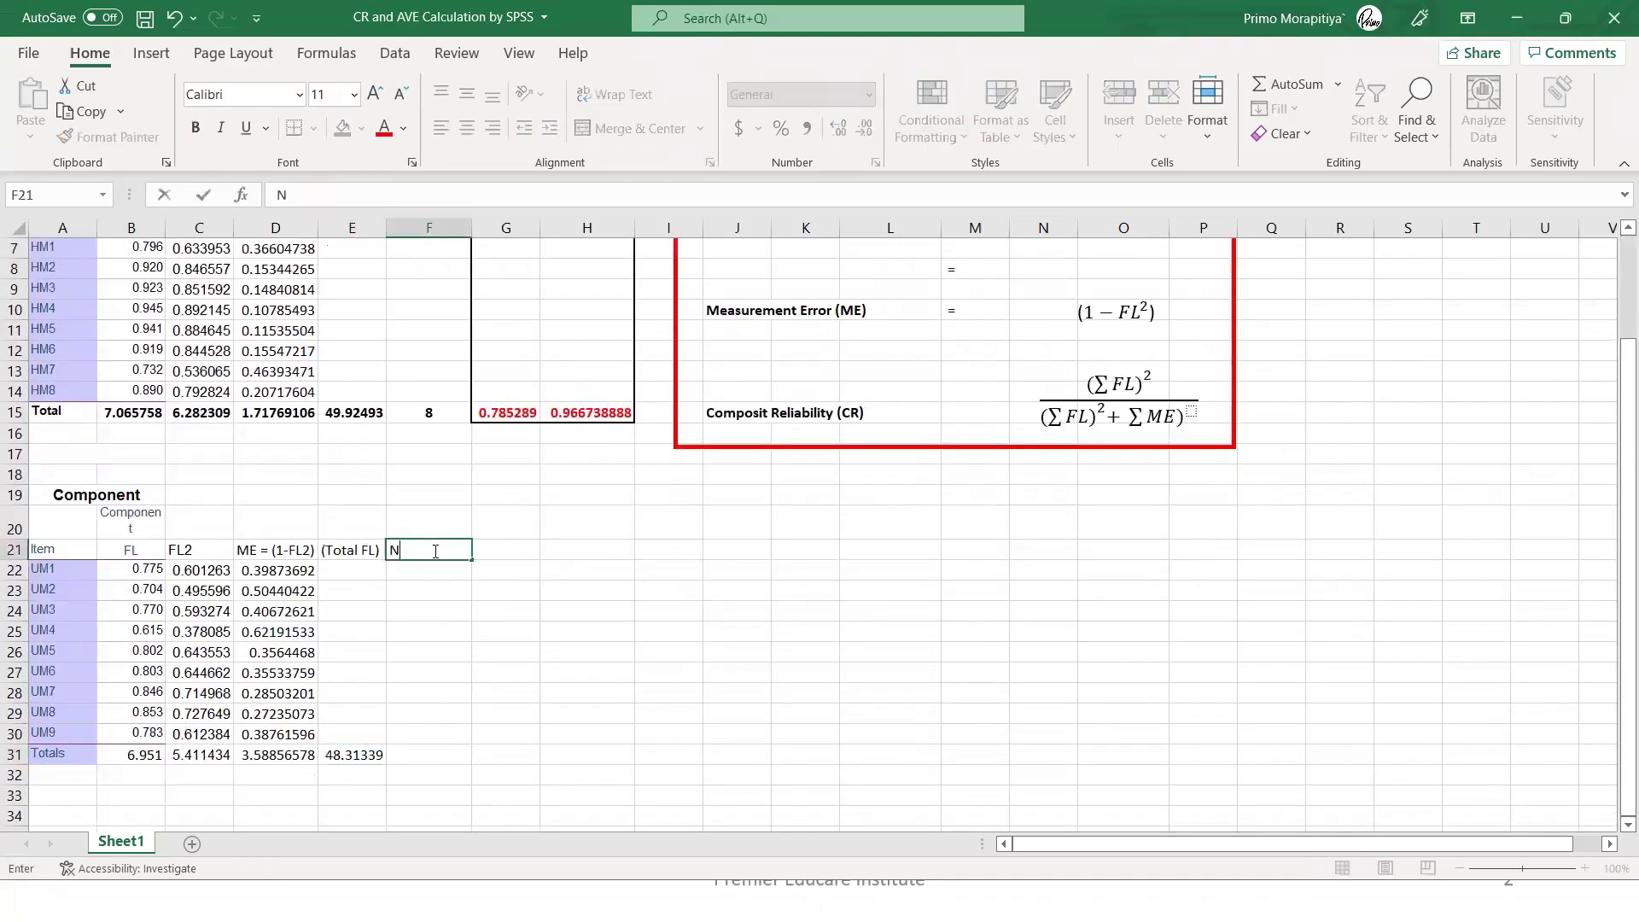
type("o of Items")
scroll(447, 728, "down", 3)
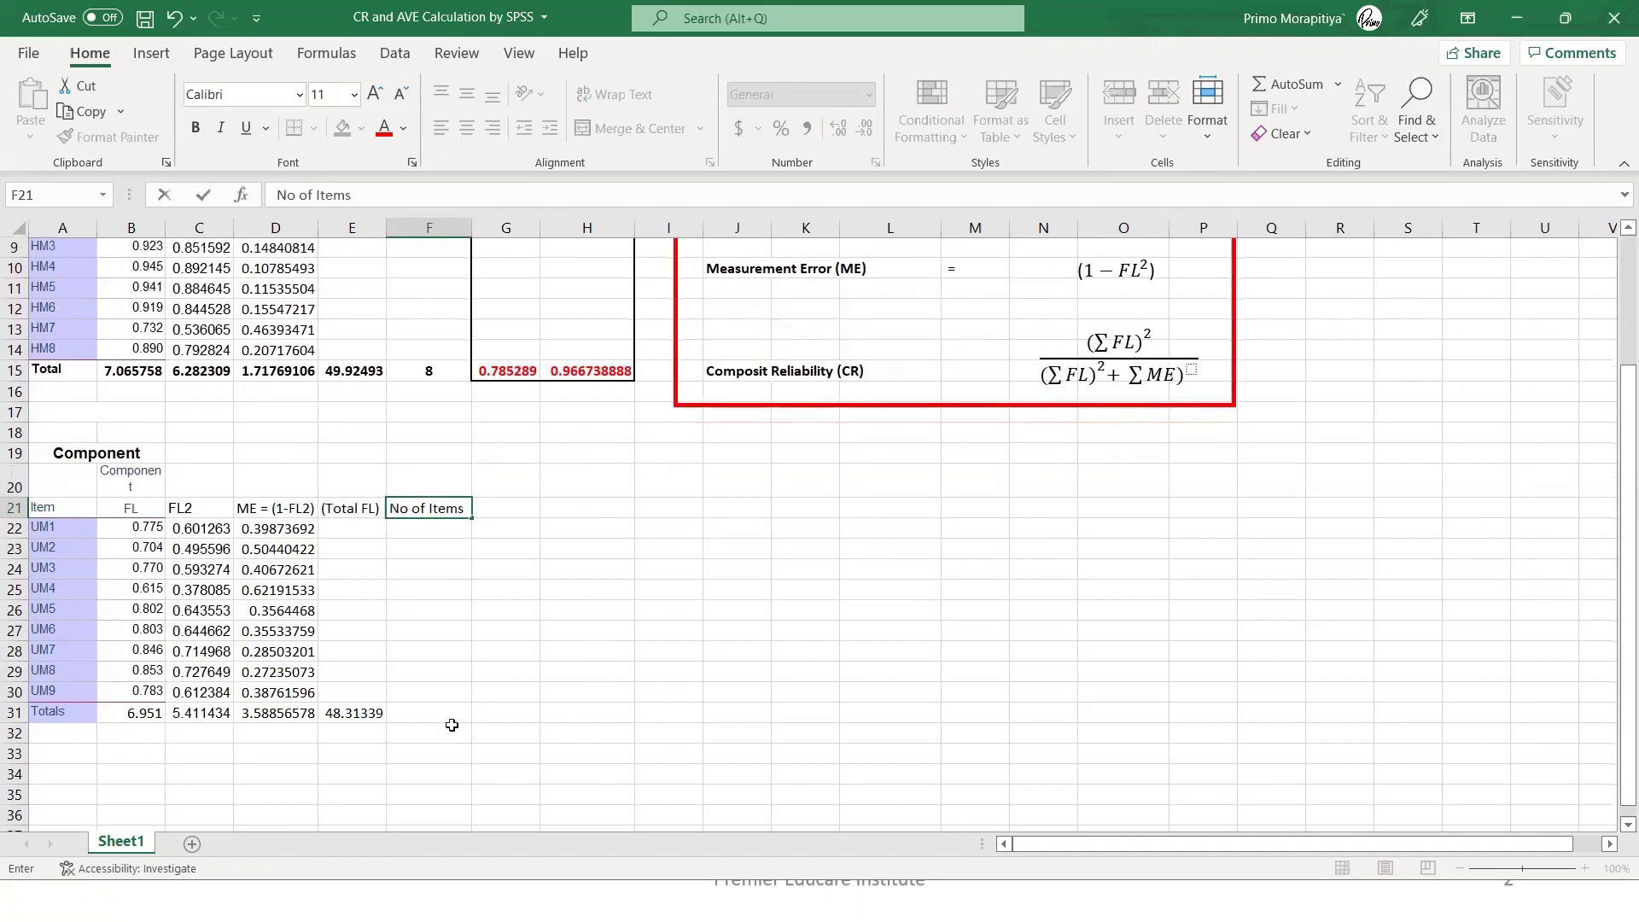
left_click(445, 699)
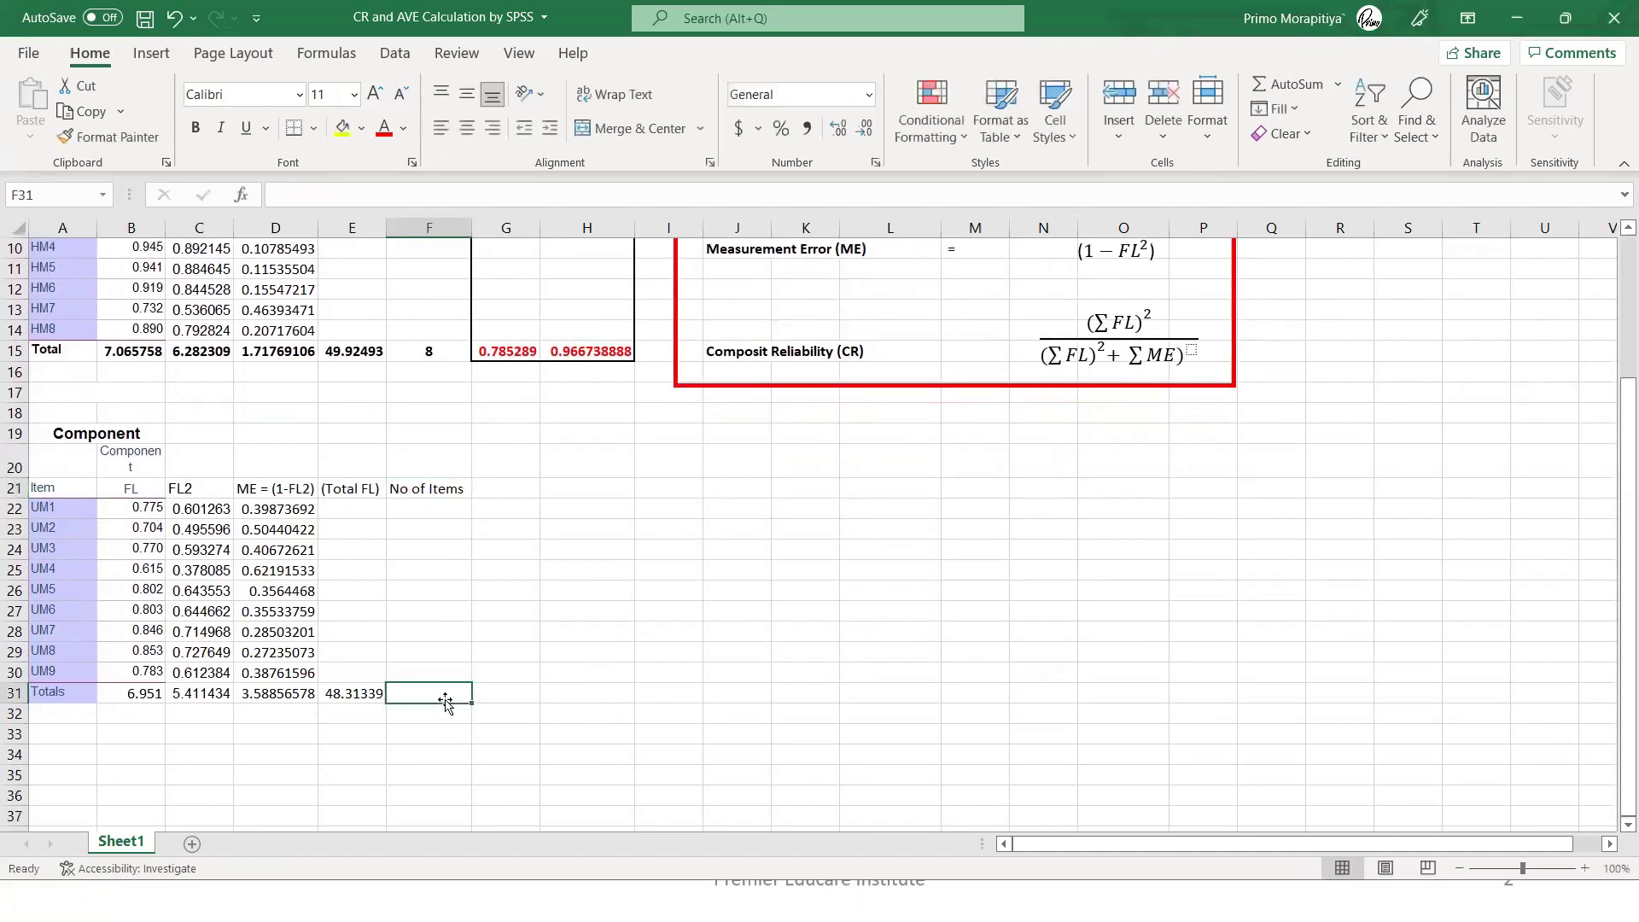
type("9")
left_click(632, 741)
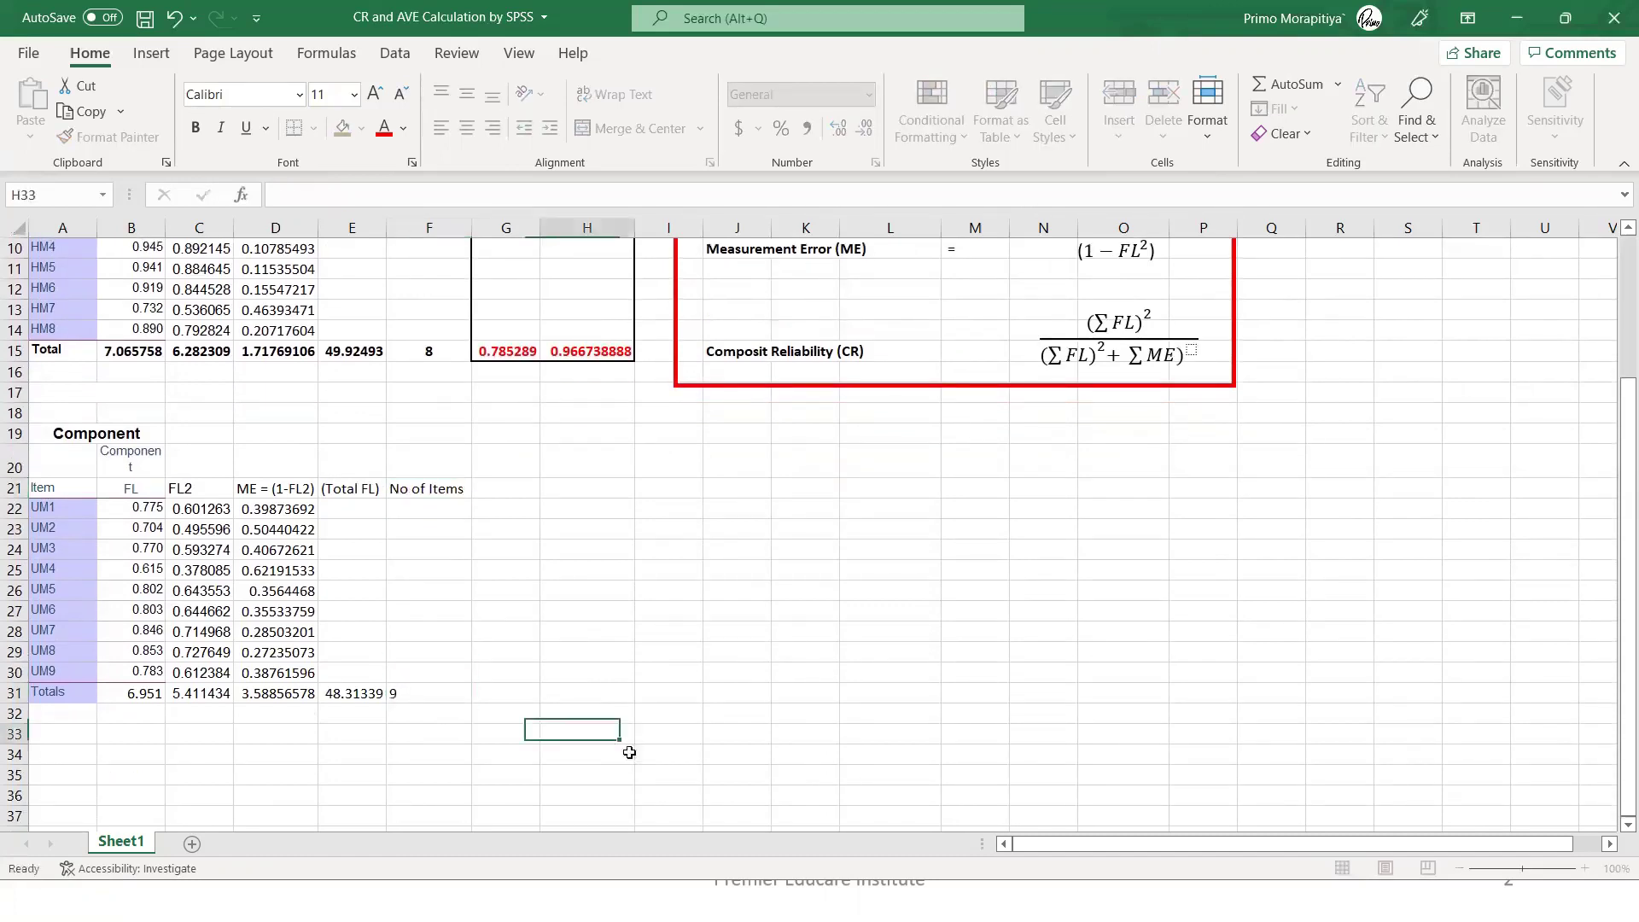
left_click(451, 702)
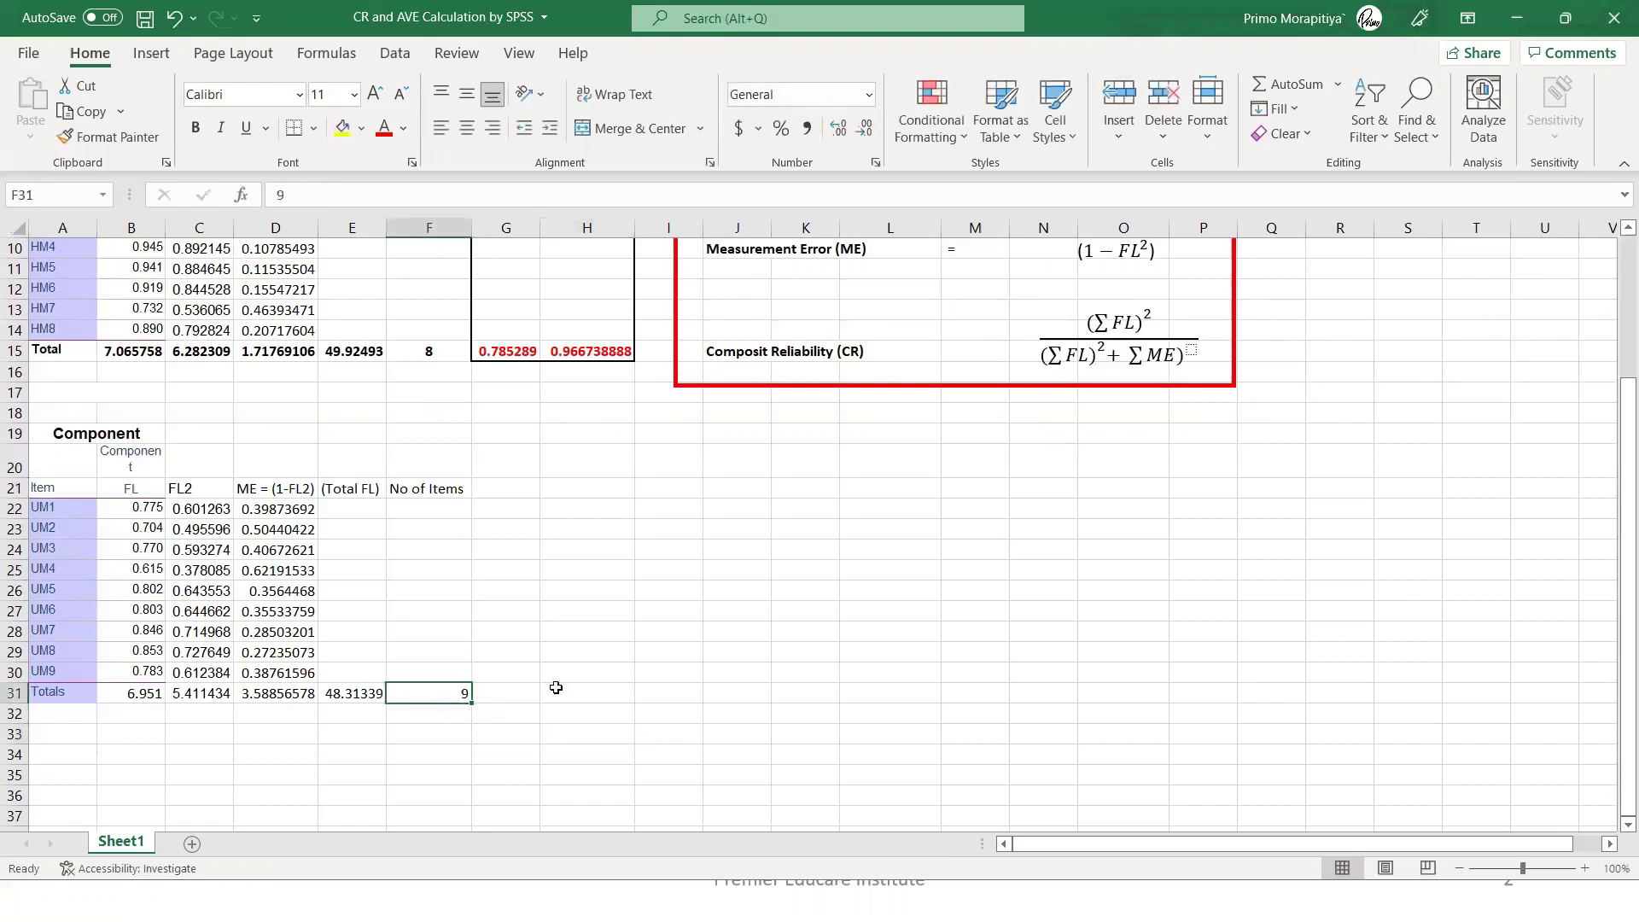
Calculate the UM average variance extracted in G31 with the formula =C31/F31
scroll(556, 688, "up", 3)
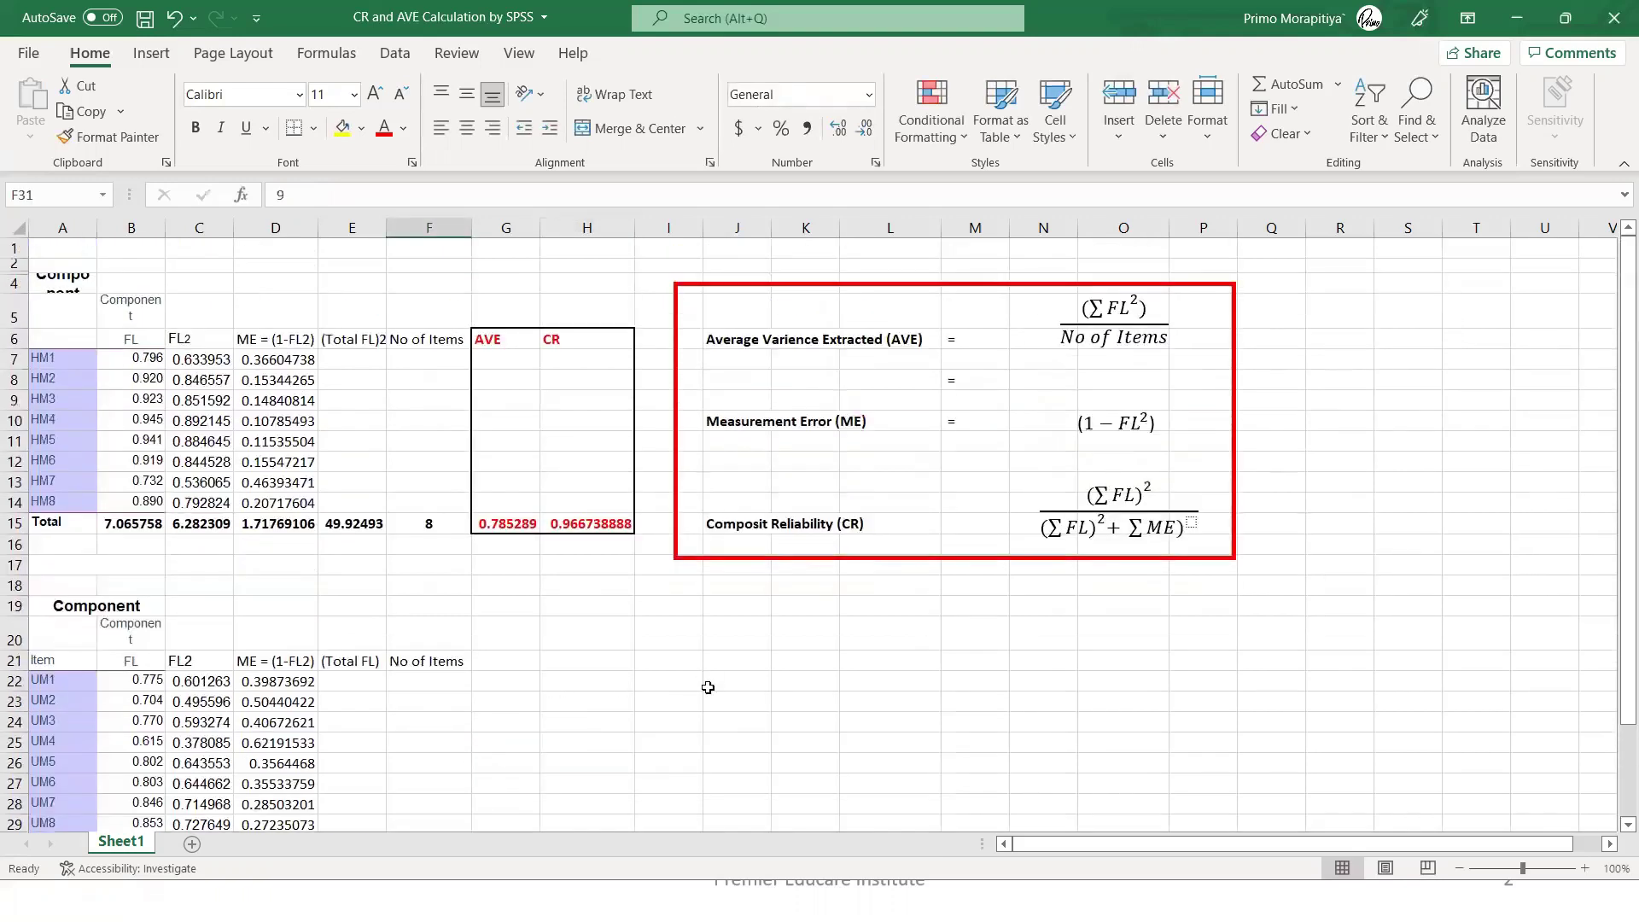
scroll(549, 683, "down", 4)
scroll(541, 674, "up", 4)
scroll(982, 529, "down", 3)
left_click(371, 816)
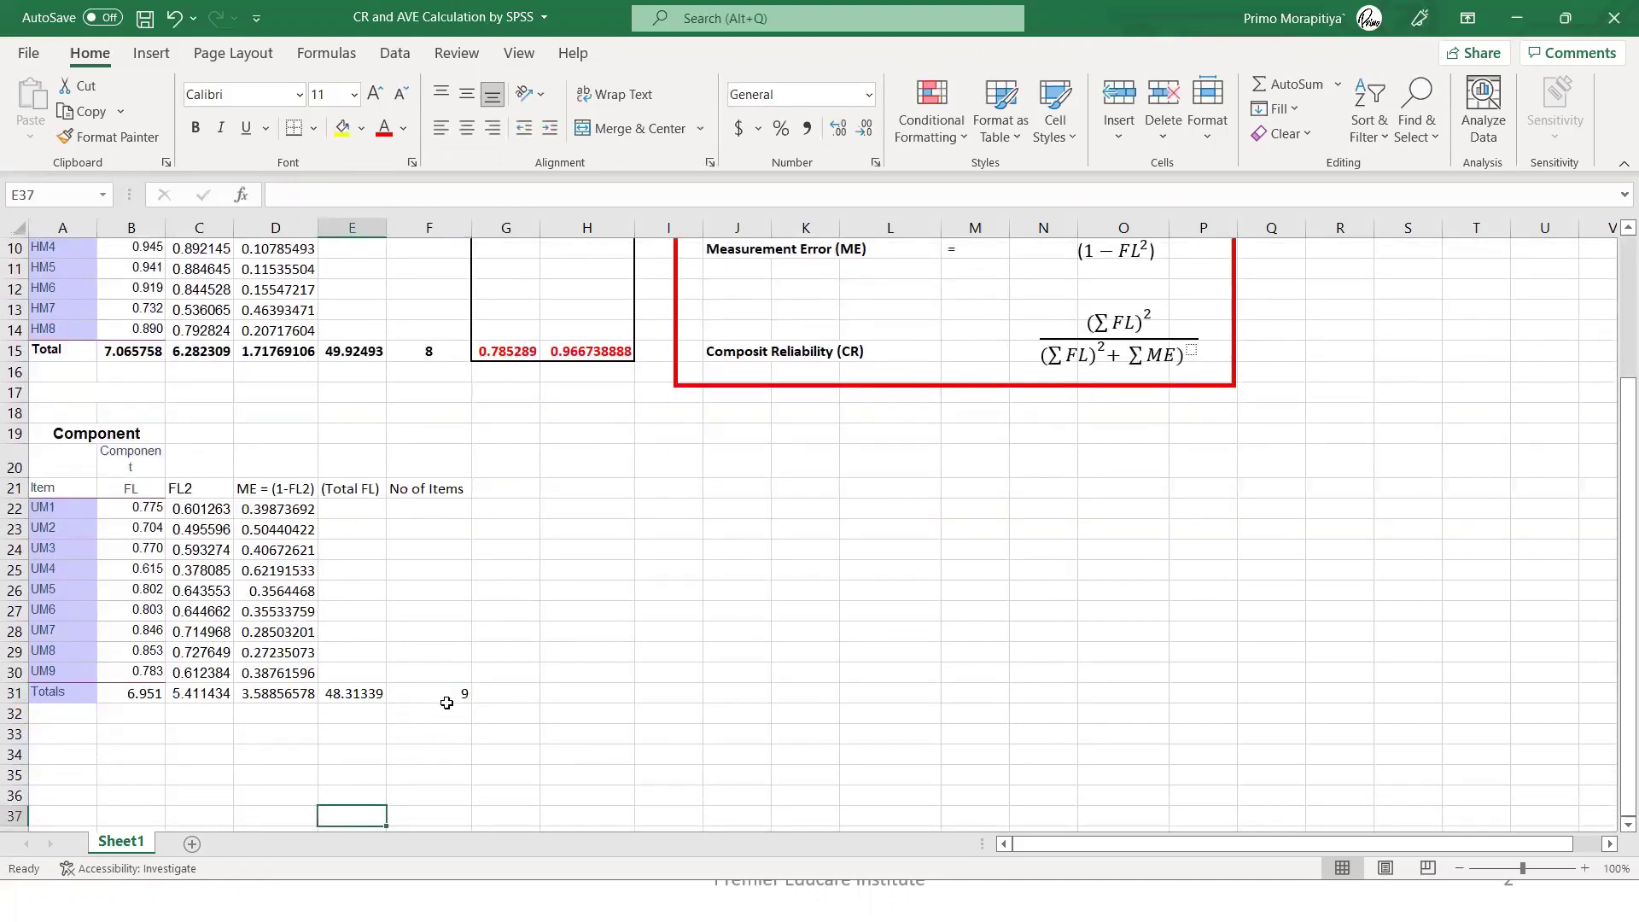
left_click(489, 689)
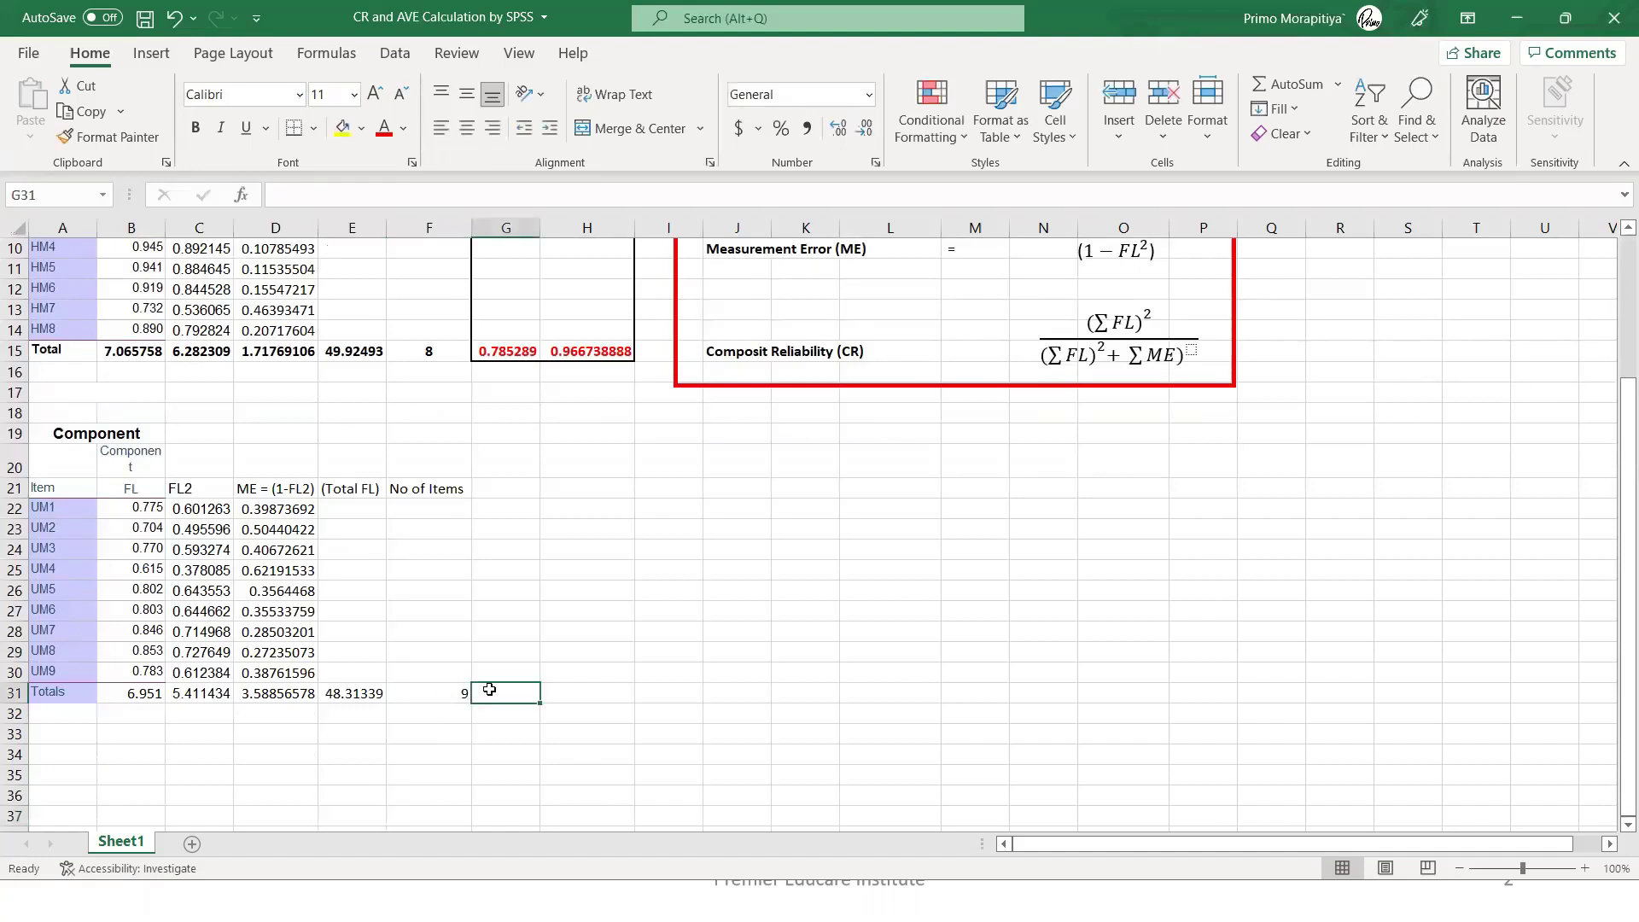
type("=")
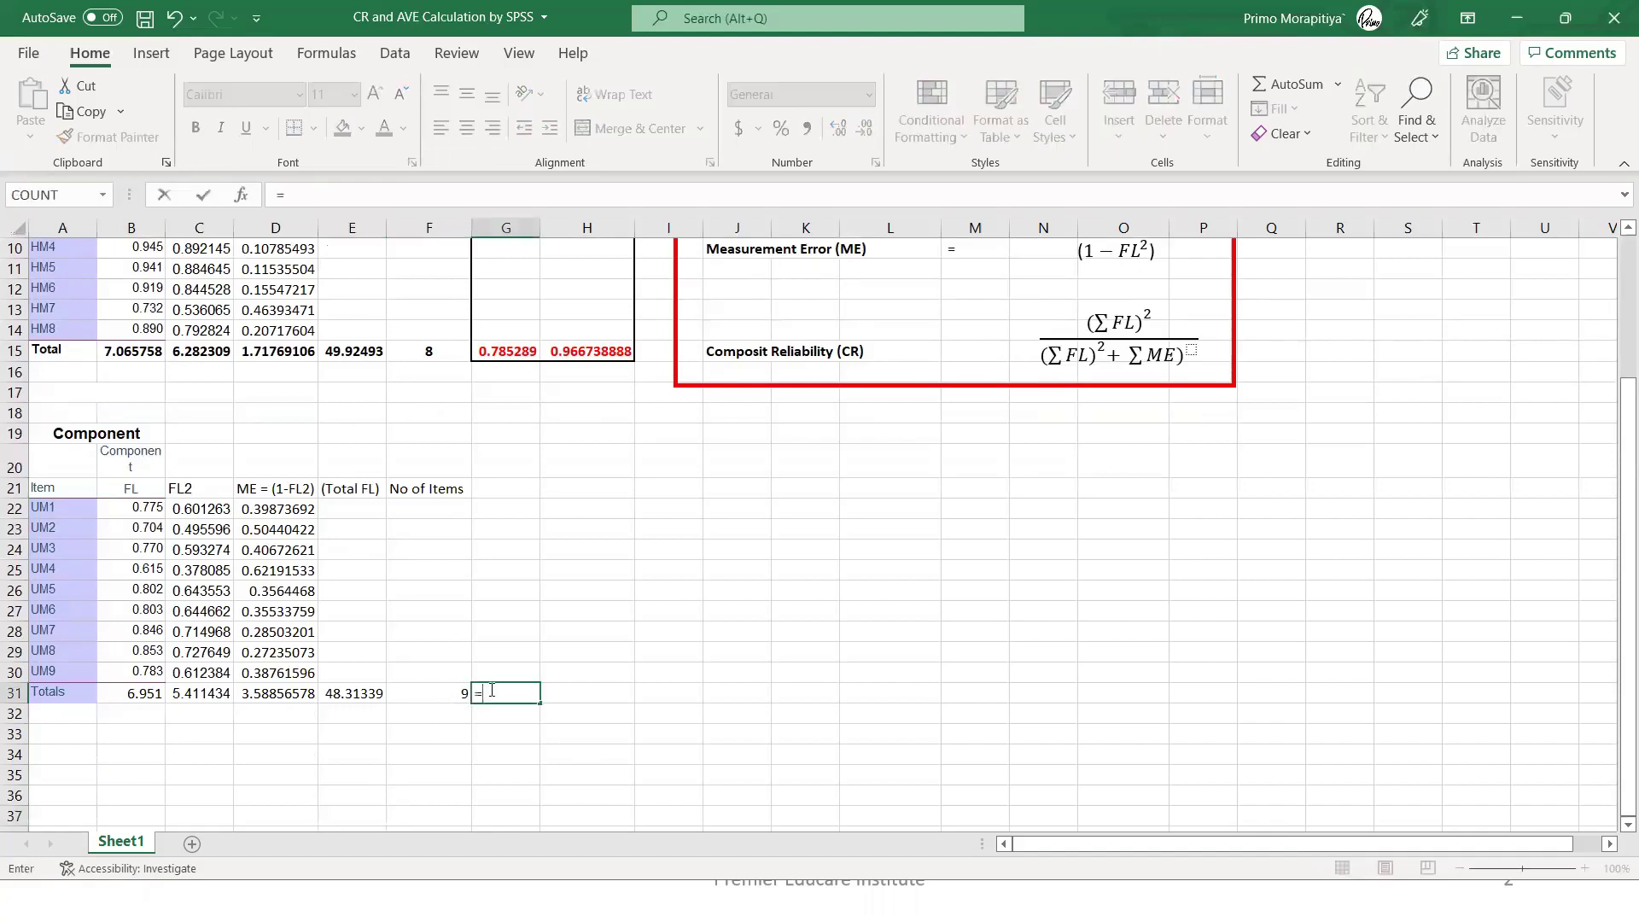
left_click(216, 694)
type("/")
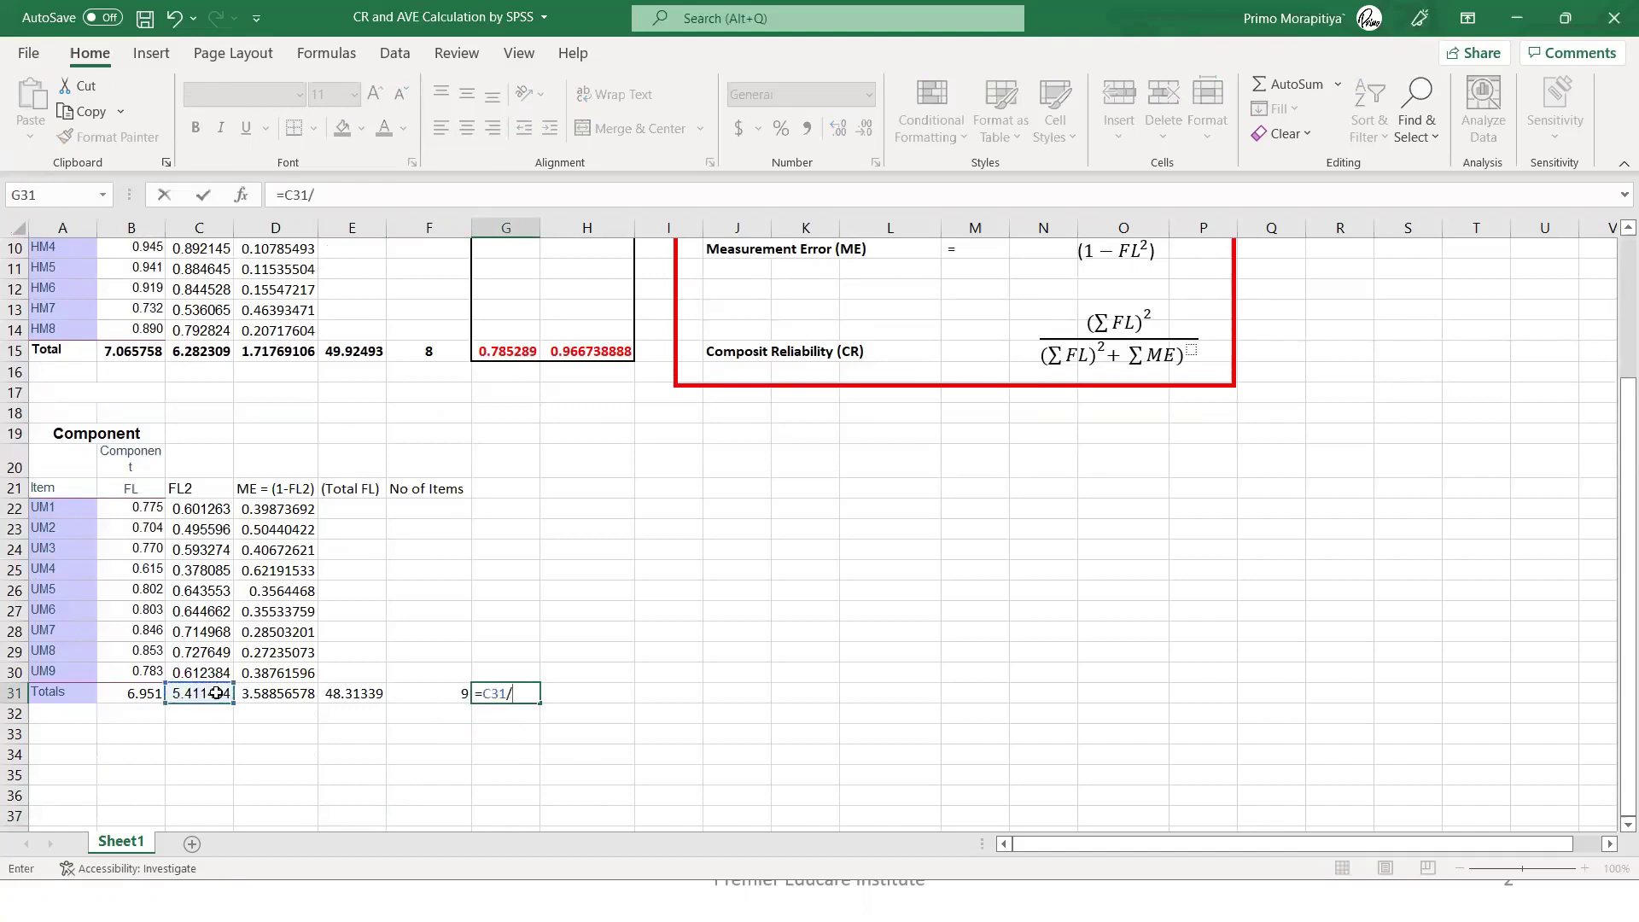
left_click(440, 691)
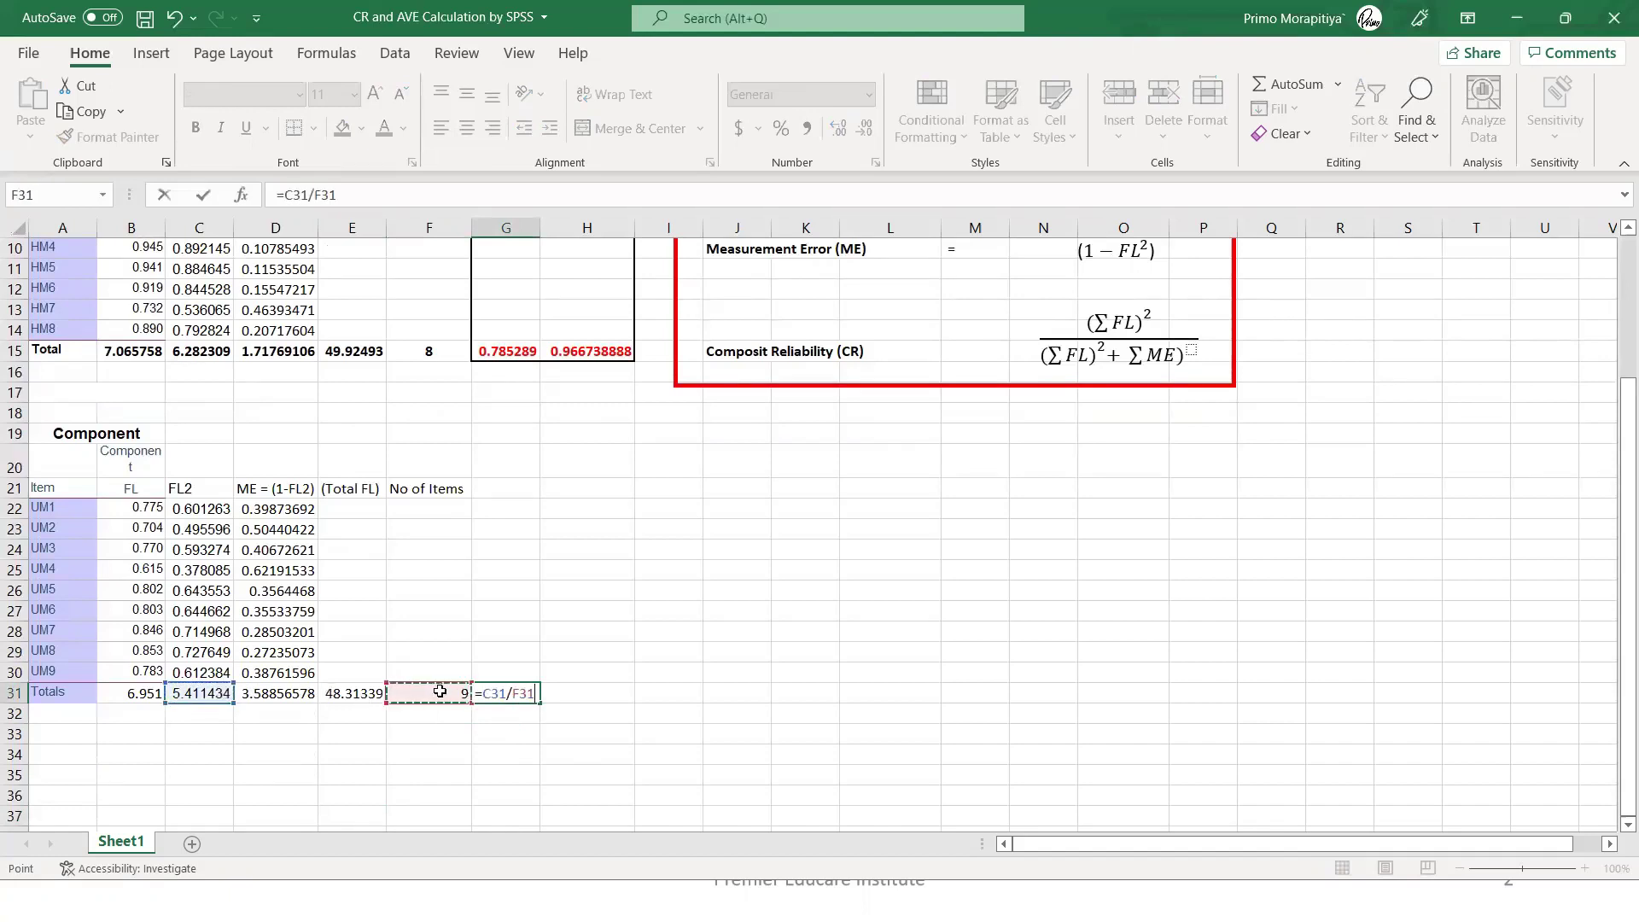
key("Return")
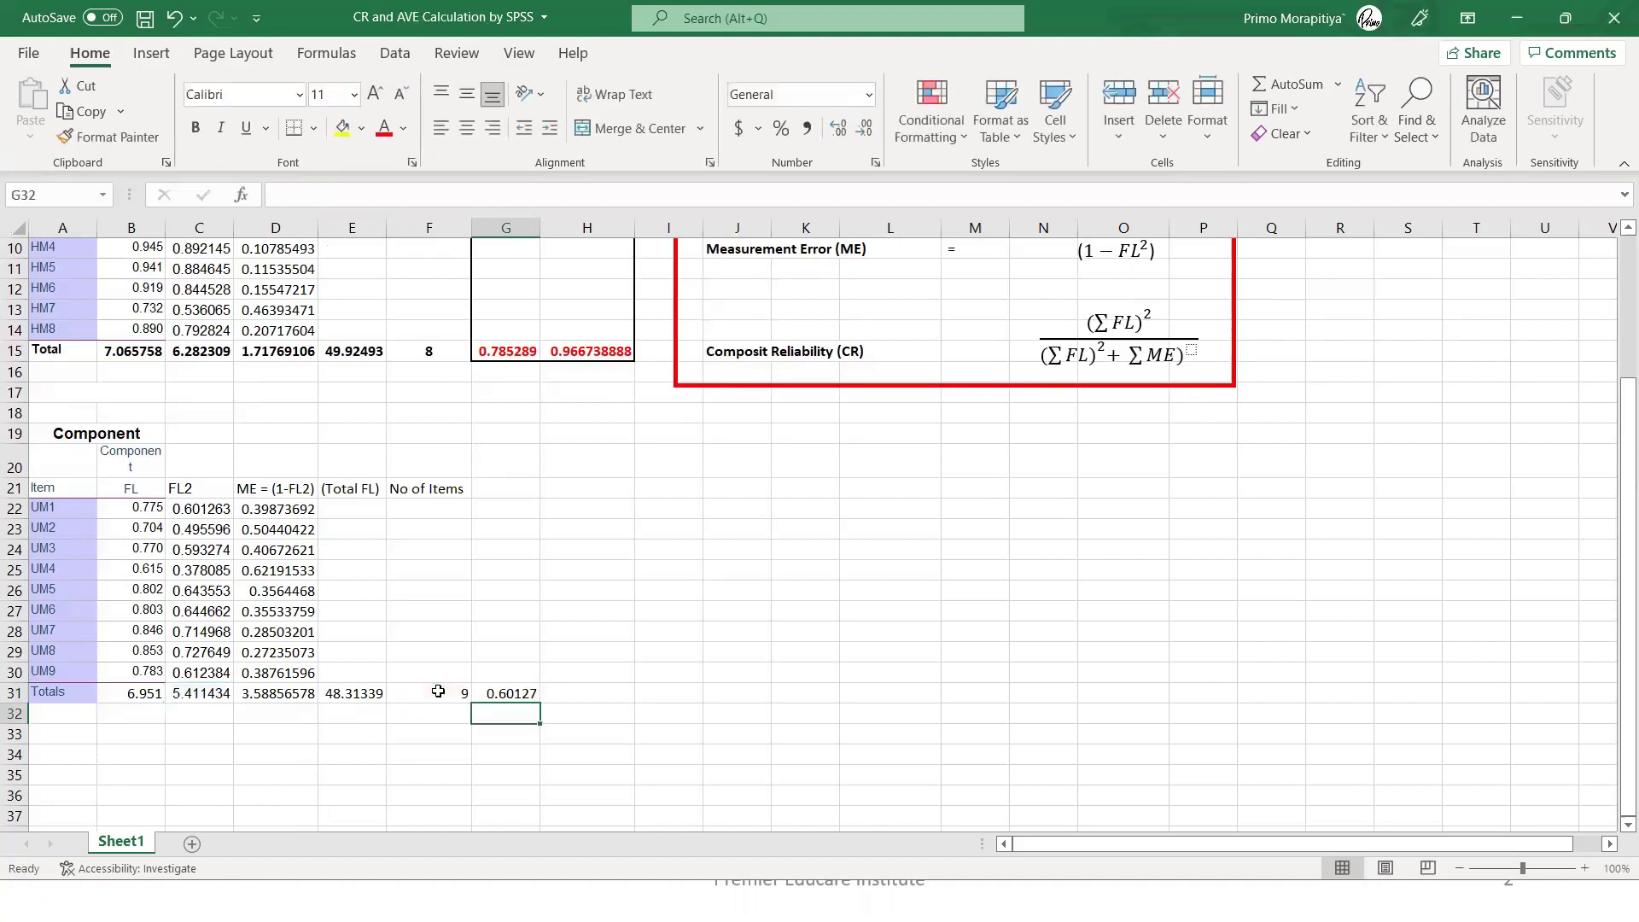
left_click(517, 693)
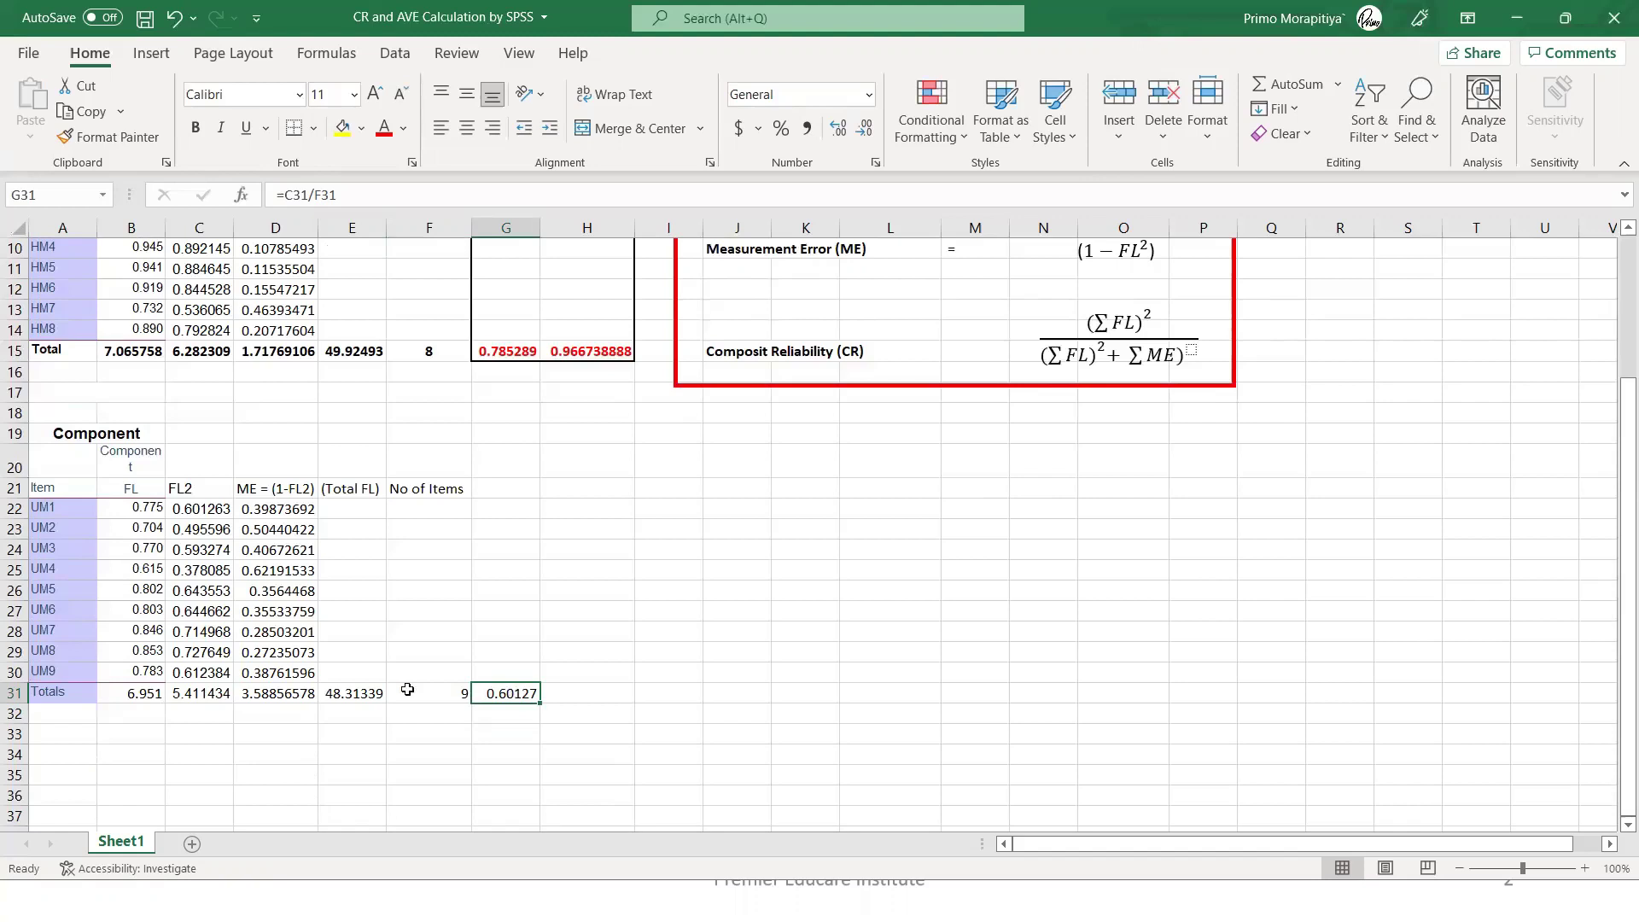
Examine how the UM totals row relates to the AVE and composite reliability formulas in the red reference box
scroll(652, 700, "up", 2)
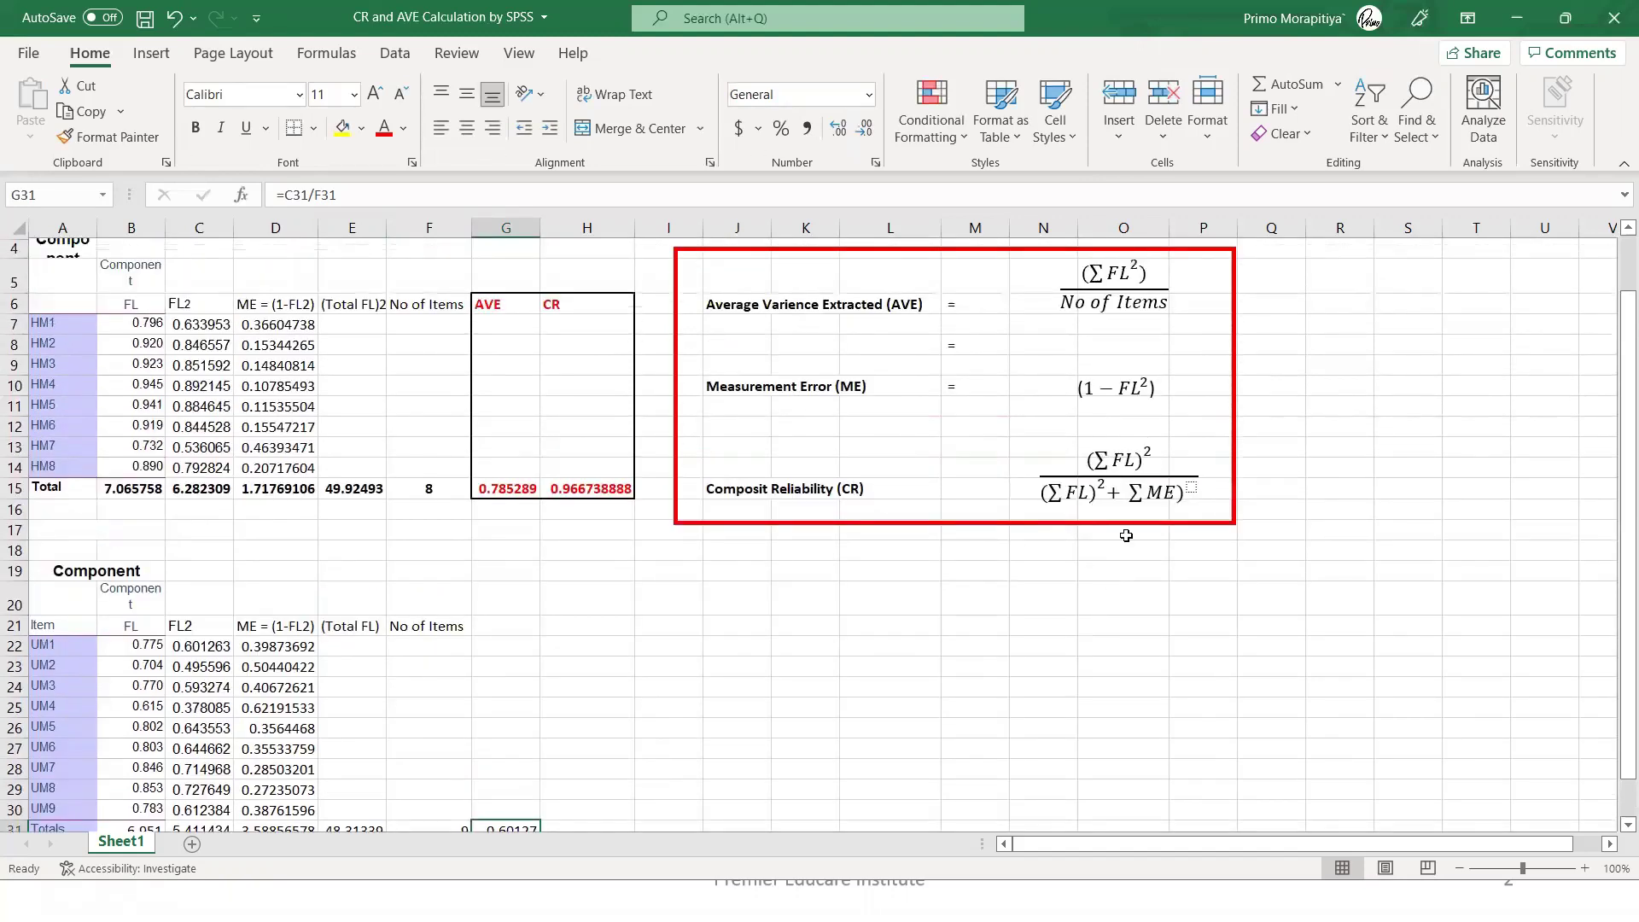
scroll(1128, 534, "down", 1)
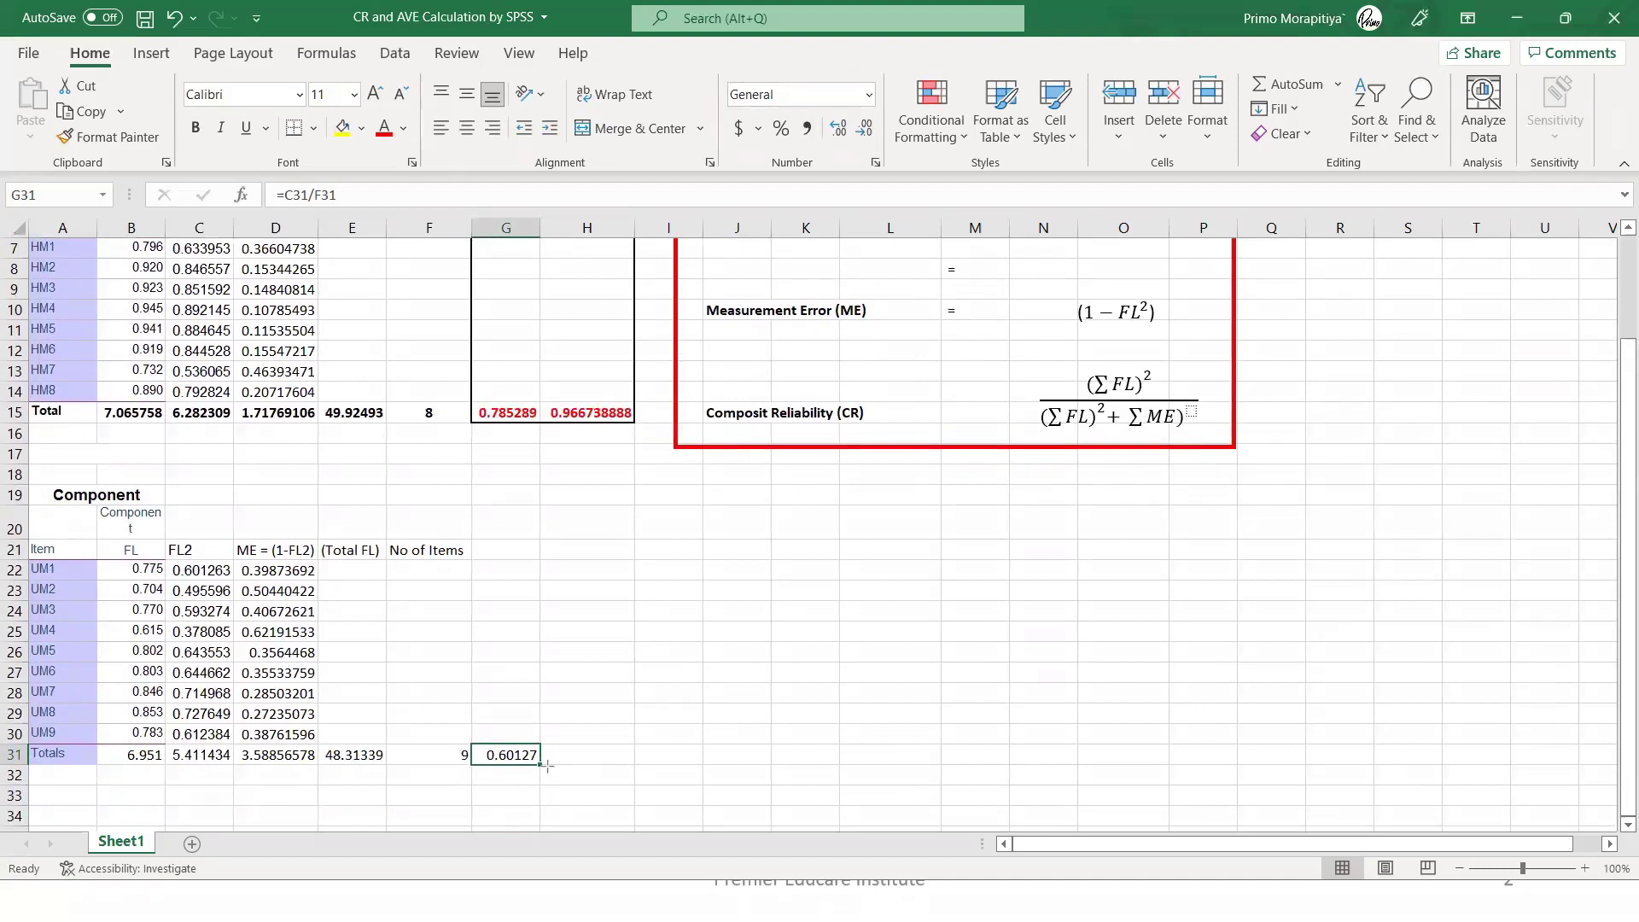
mouse_move(543, 755)
left_mouse_down()
mouse_move(1007, 547)
mouse_move(1114, 408)
left_mouse_up()
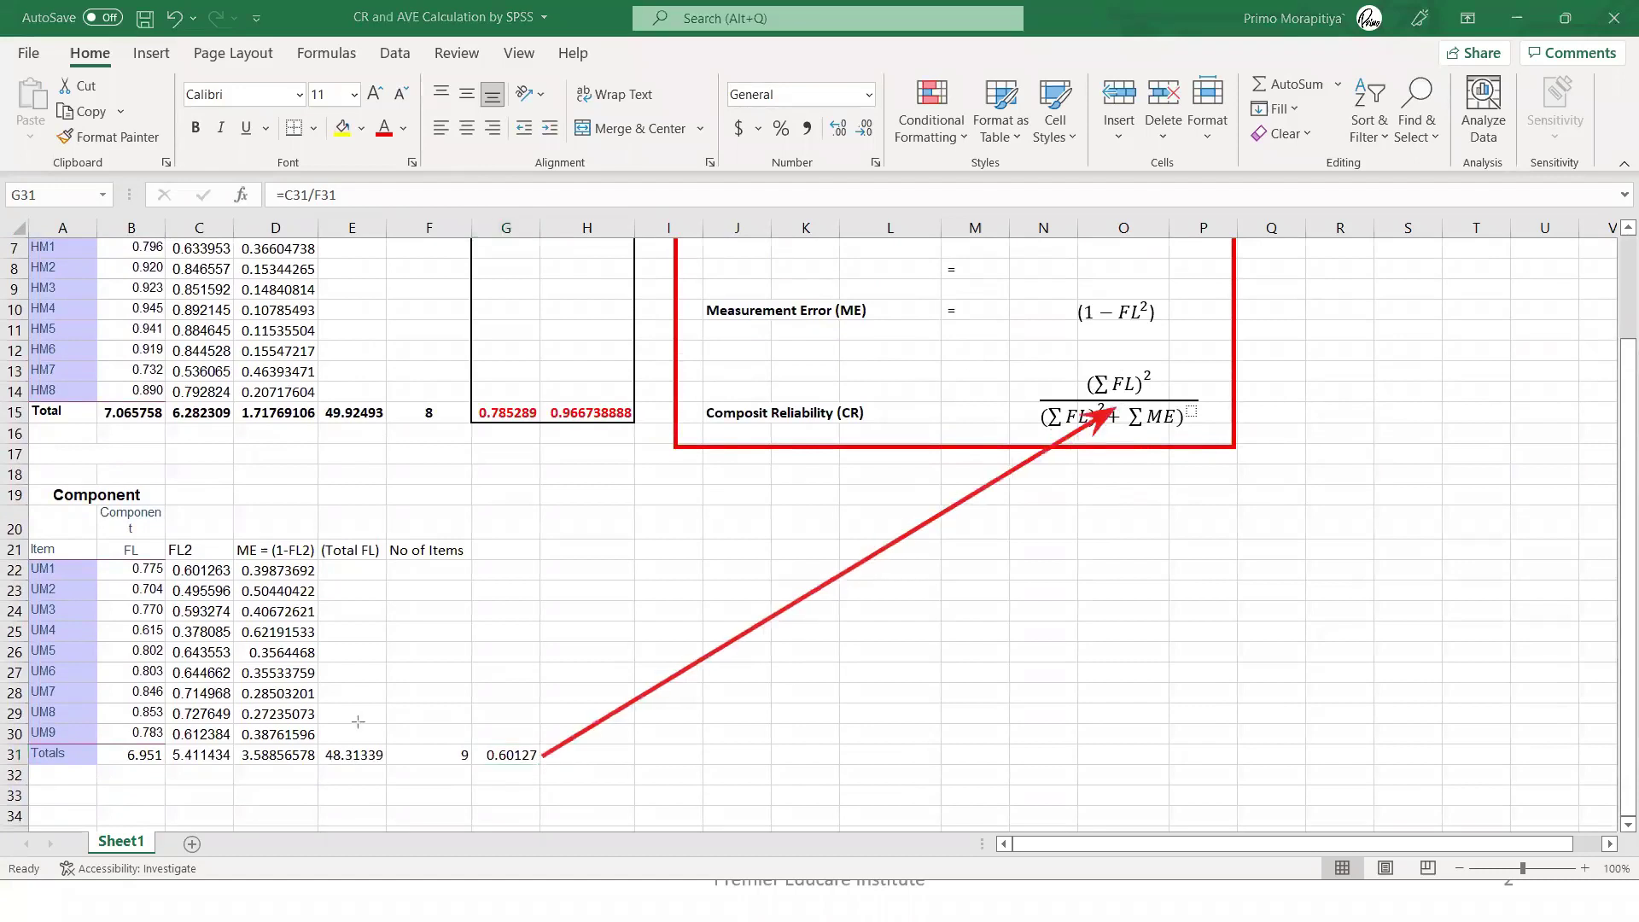
mouse_move(464, 753)
left_mouse_down()
mouse_move(683, 563)
mouse_move(1025, 323)
mouse_move(1074, 252)
left_mouse_up()
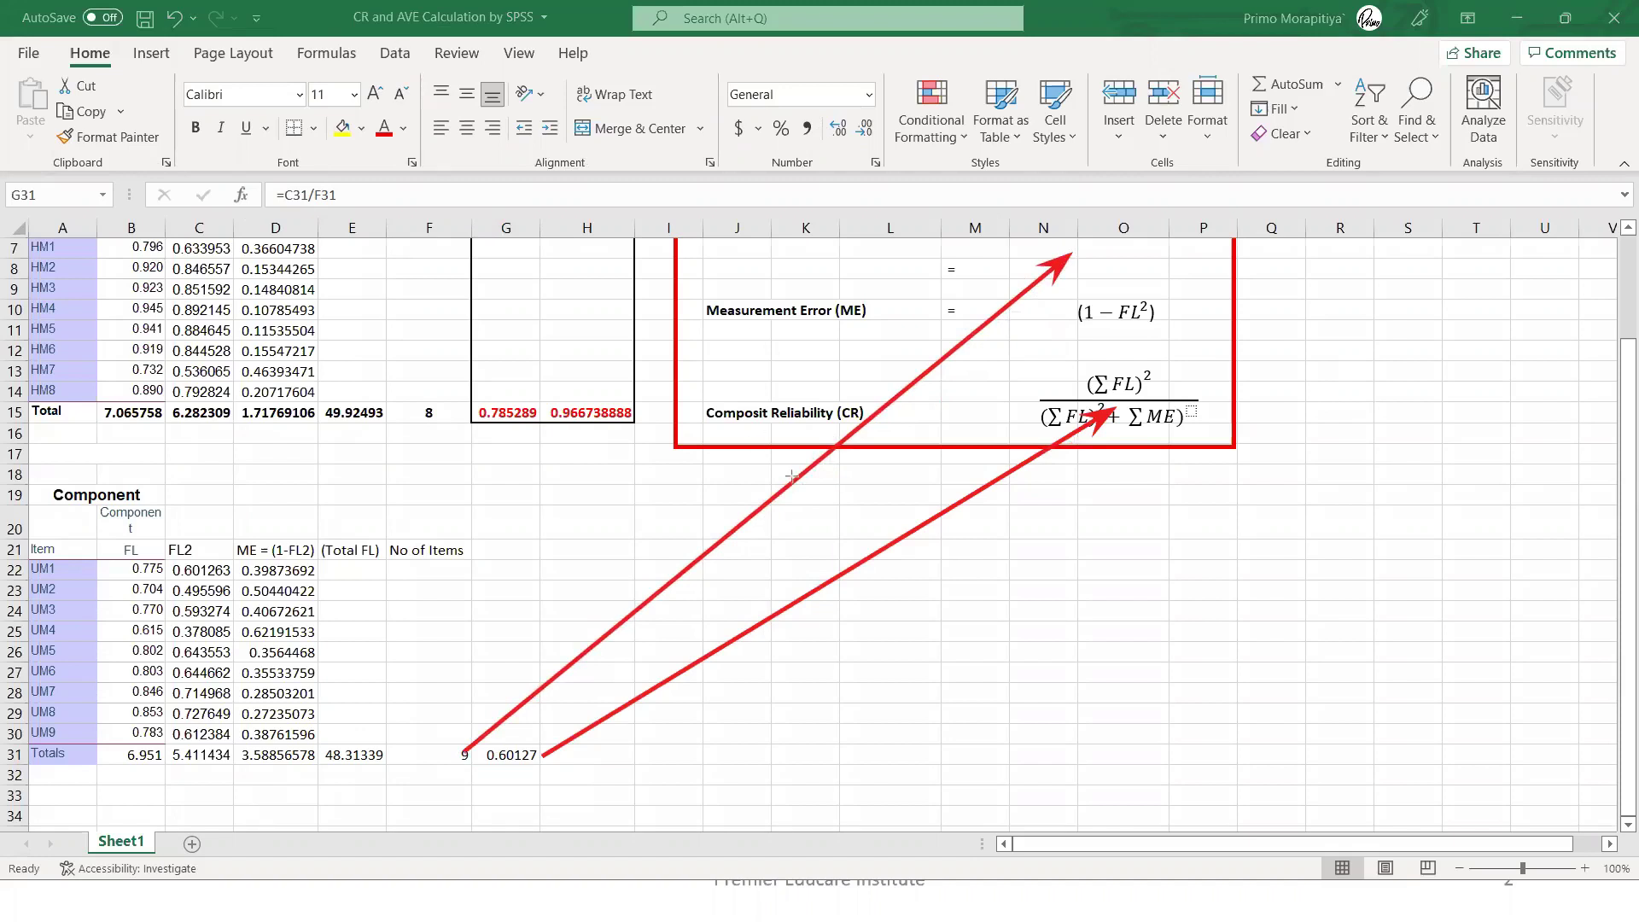
key("e")
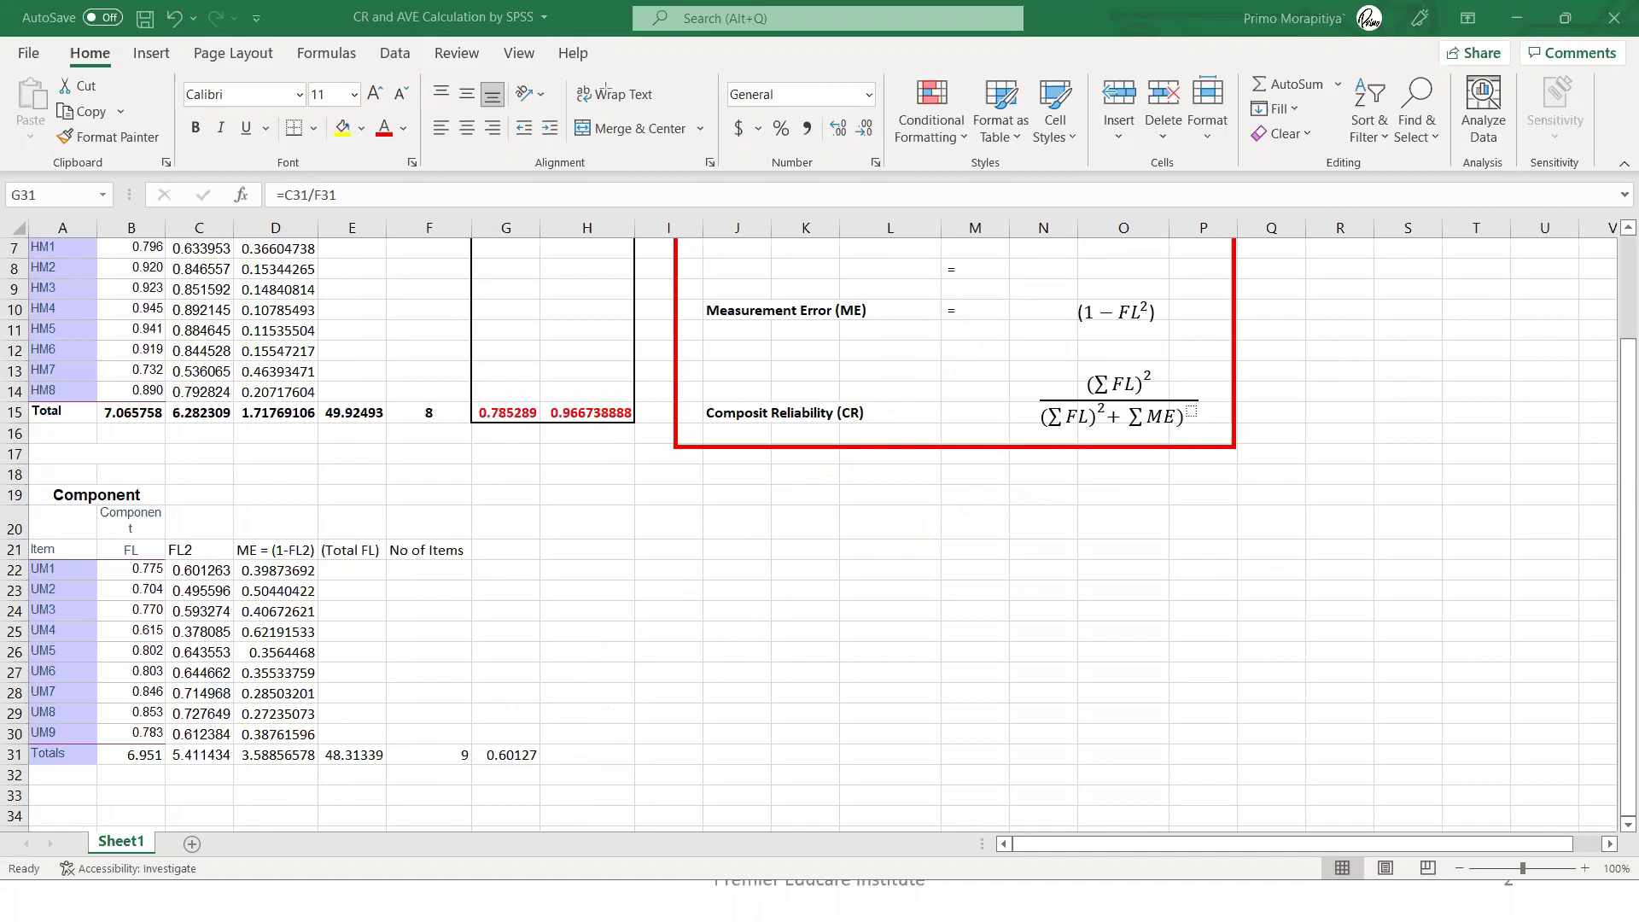
scroll(1146, 388, "up", 2)
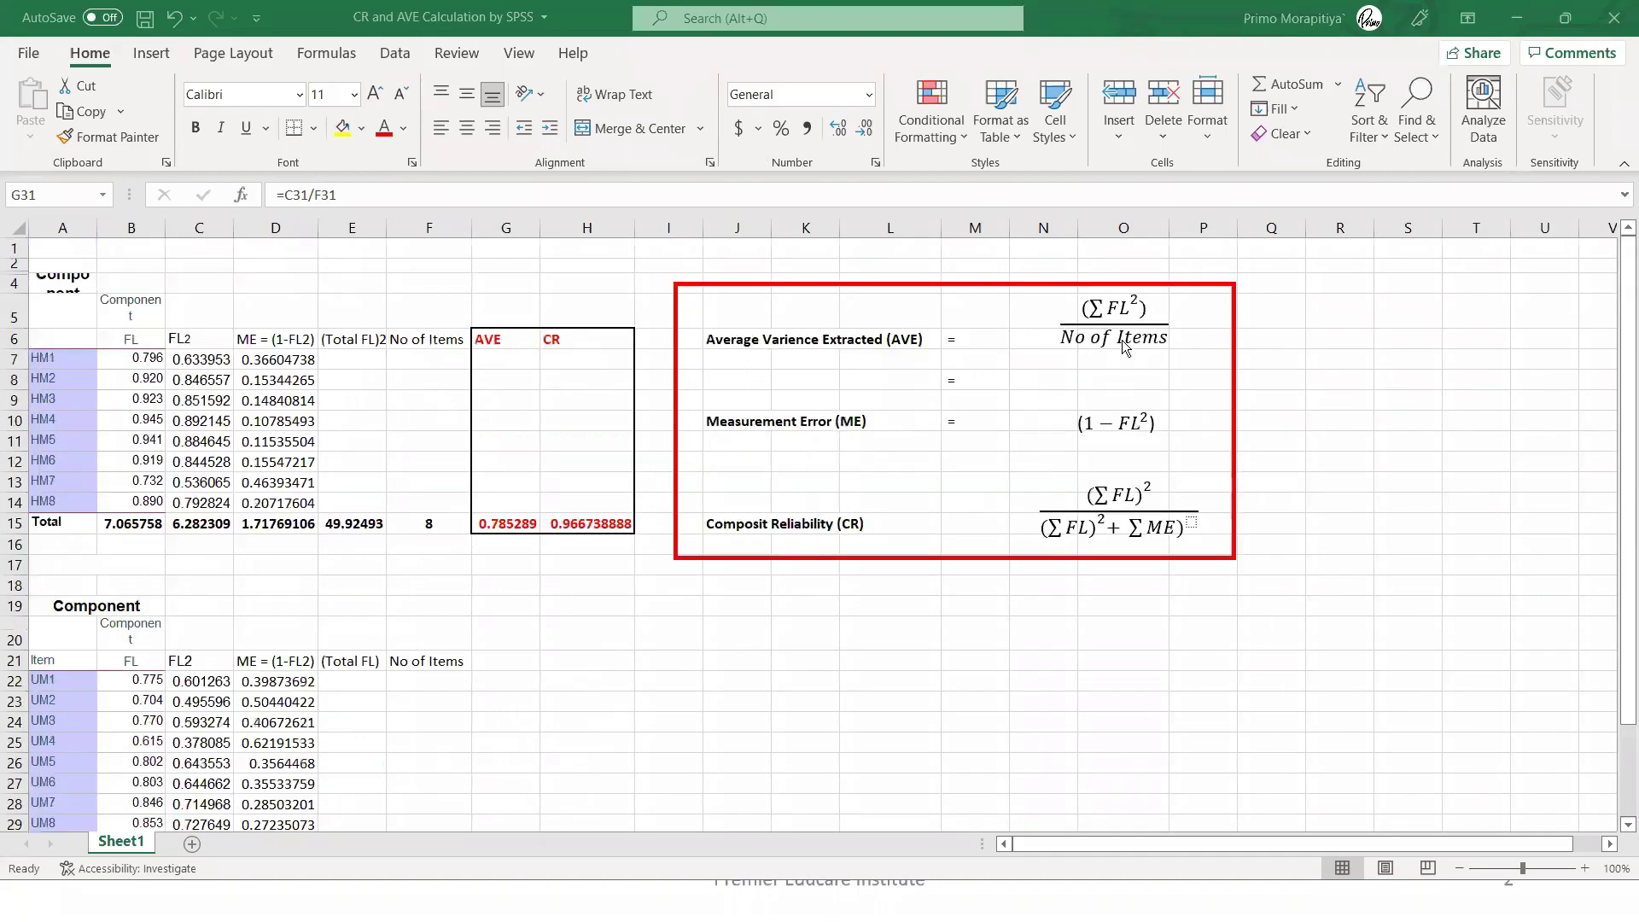
scroll(1122, 340, "down", 2)
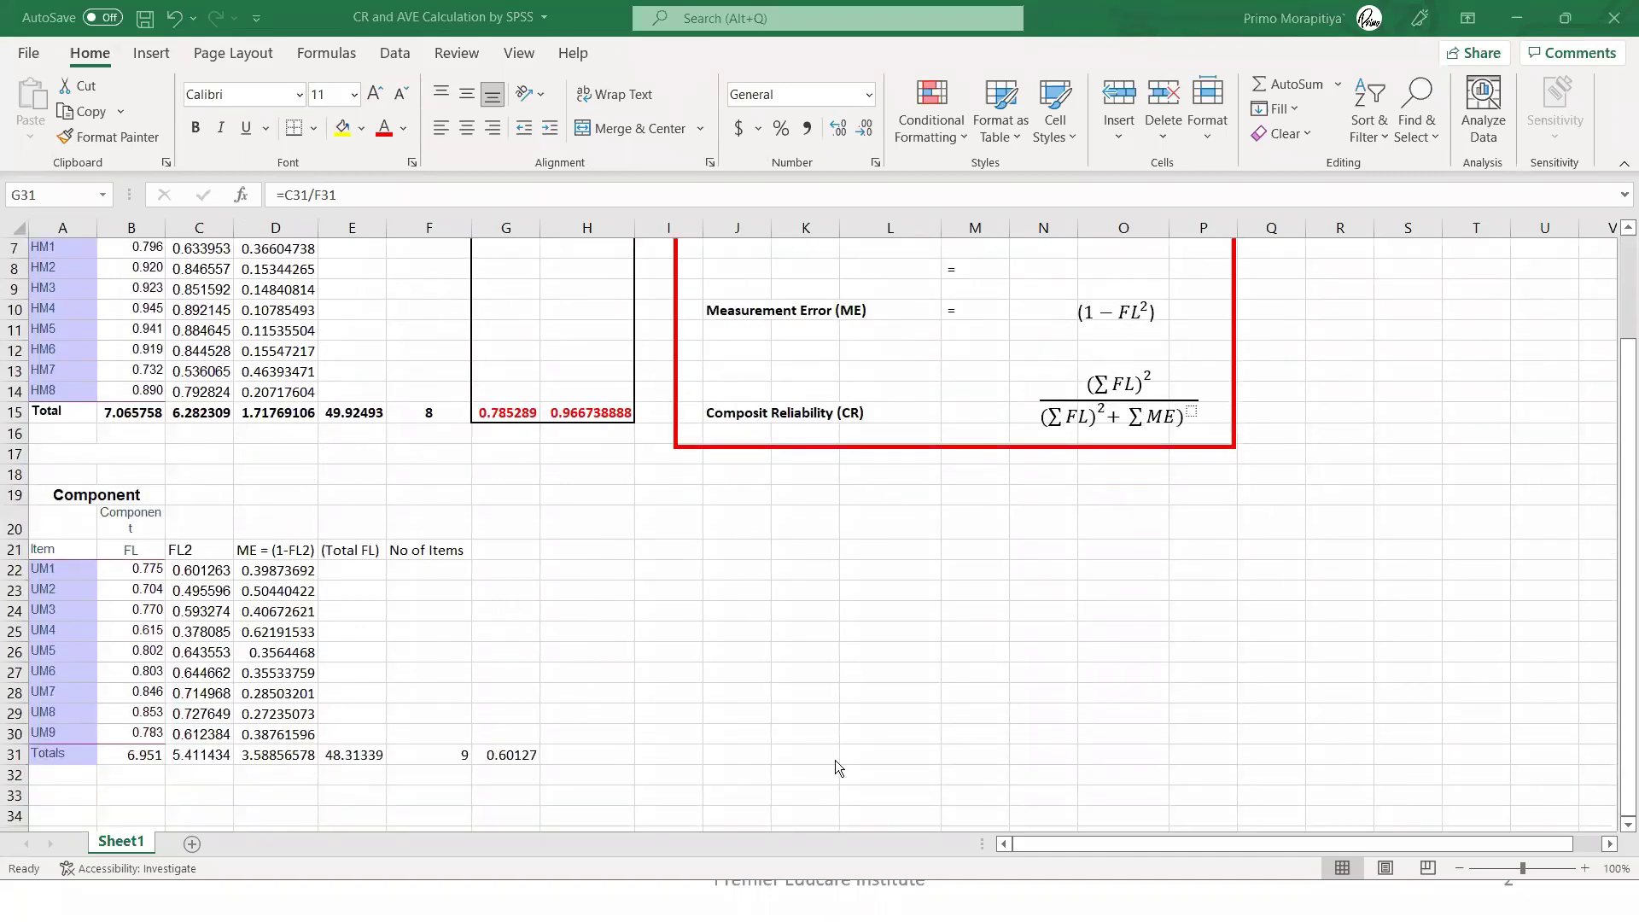
key("Escape")
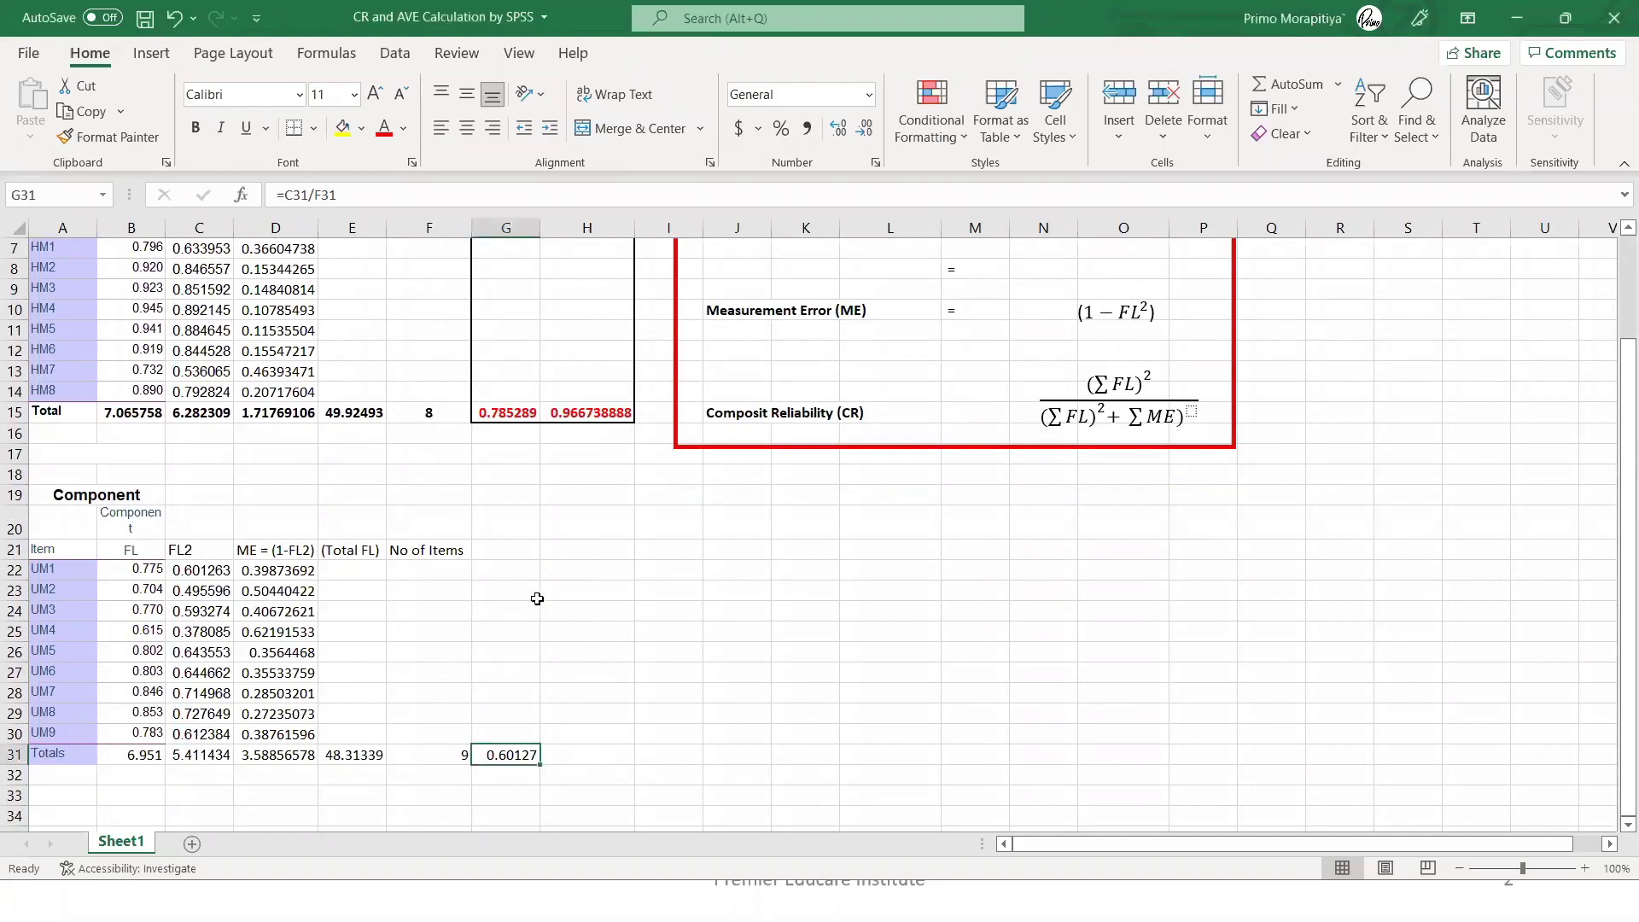
Add the column header "AVE" in G21 of the UM table
left_click(508, 549)
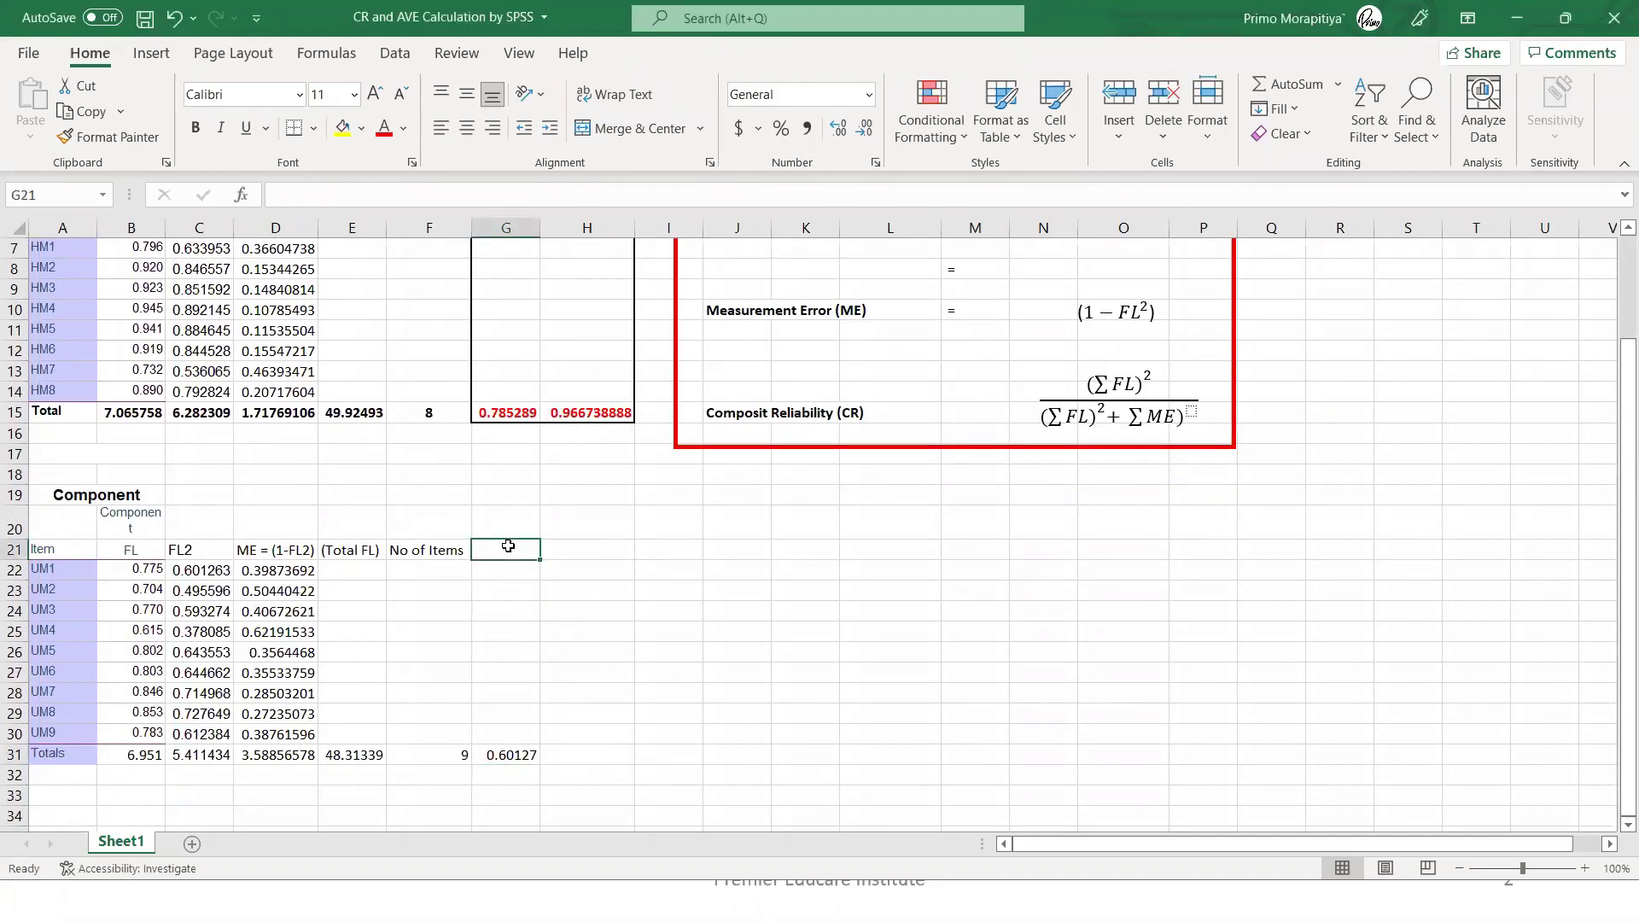
type("AVE")
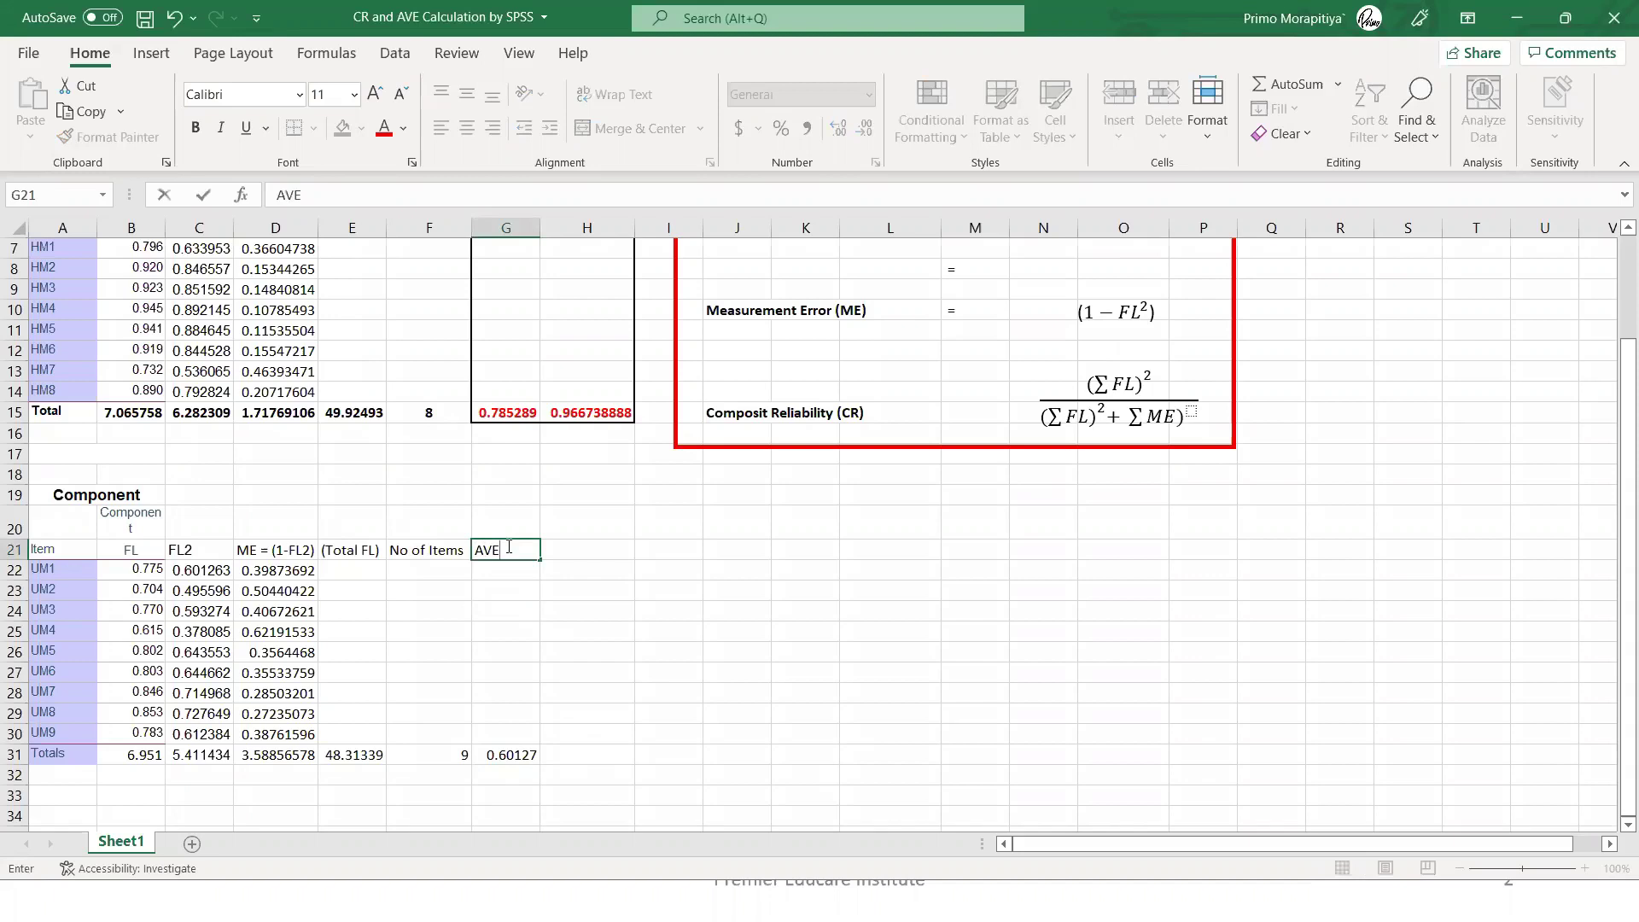
left_click(612, 548)
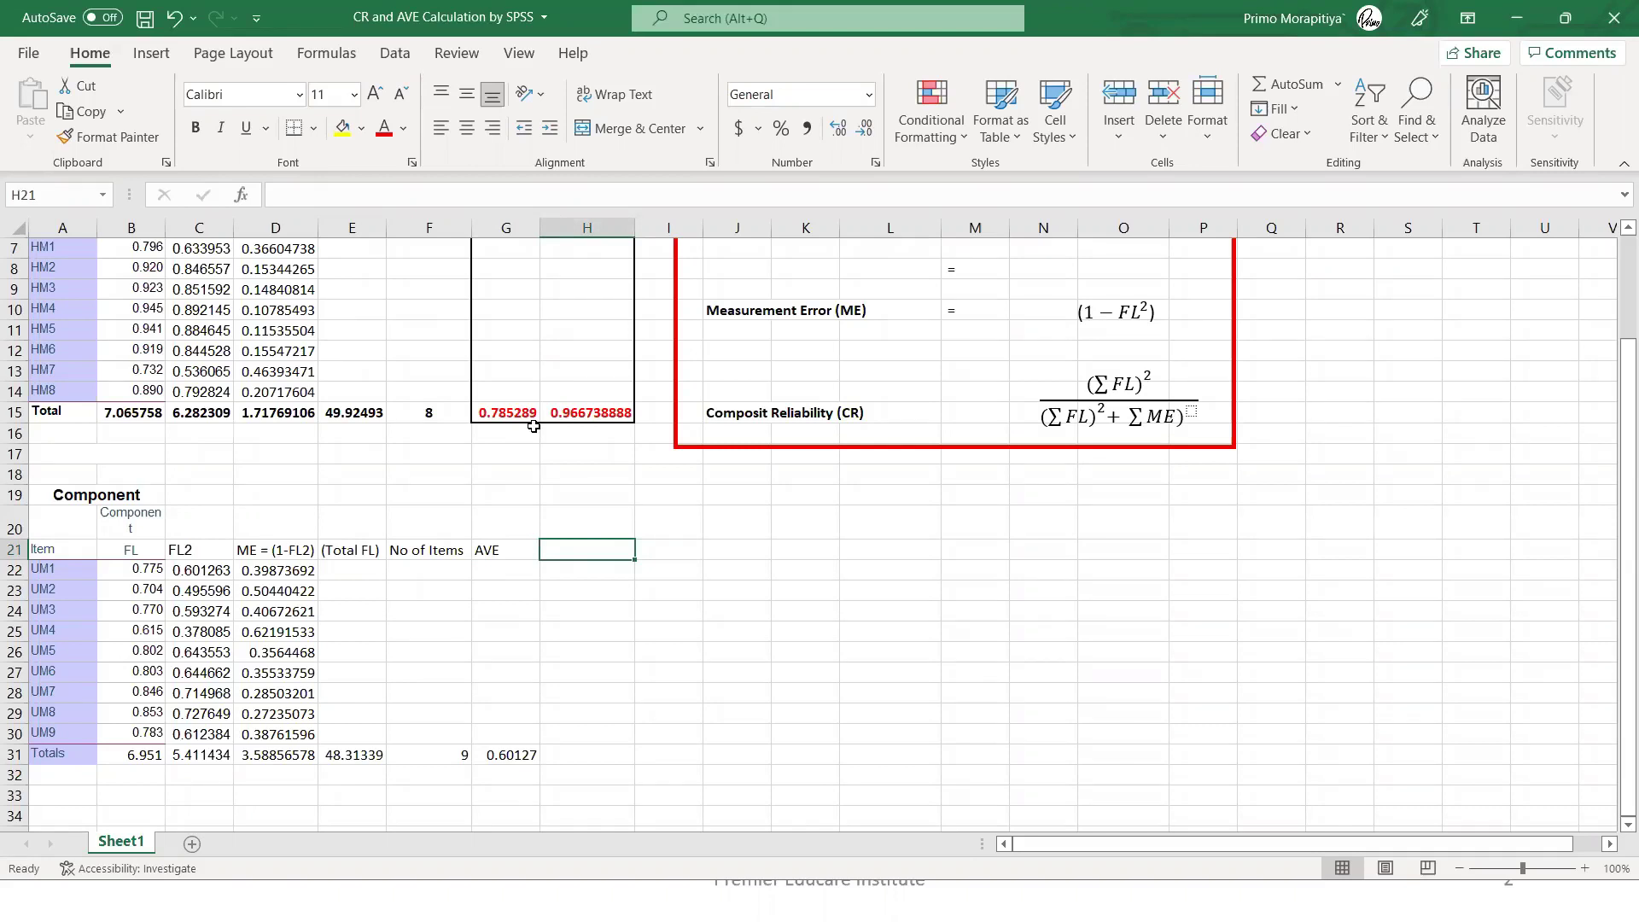
Calculate the UM composite reliability in H31 with the formula =B31*B31/(B31*B31+D31)
left_click(587, 758)
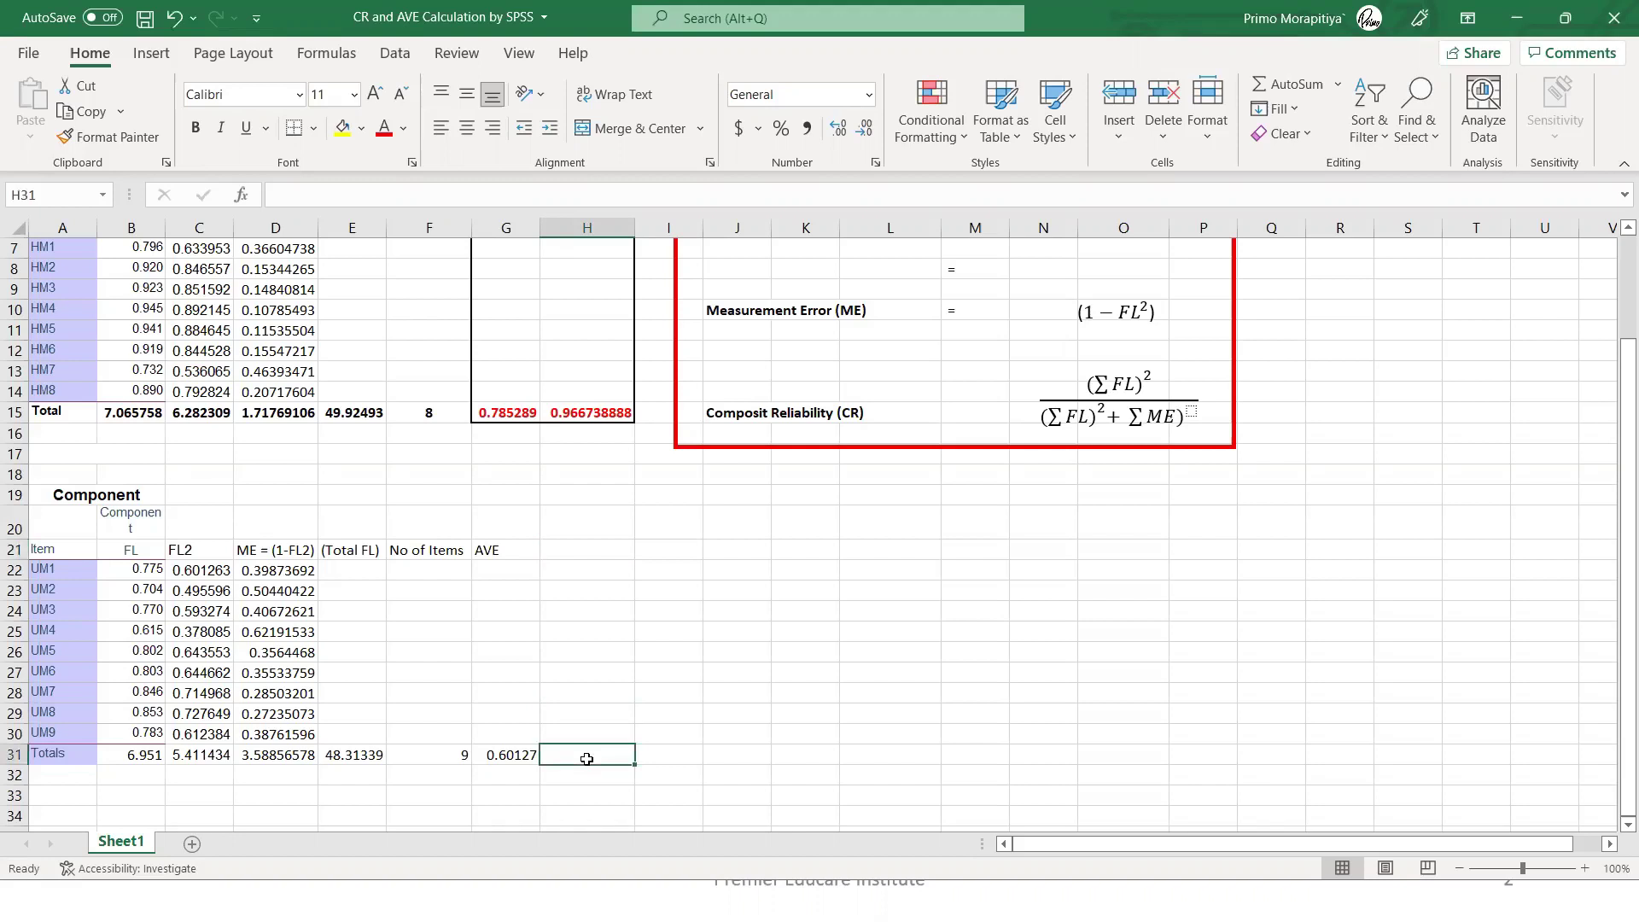
type("=")
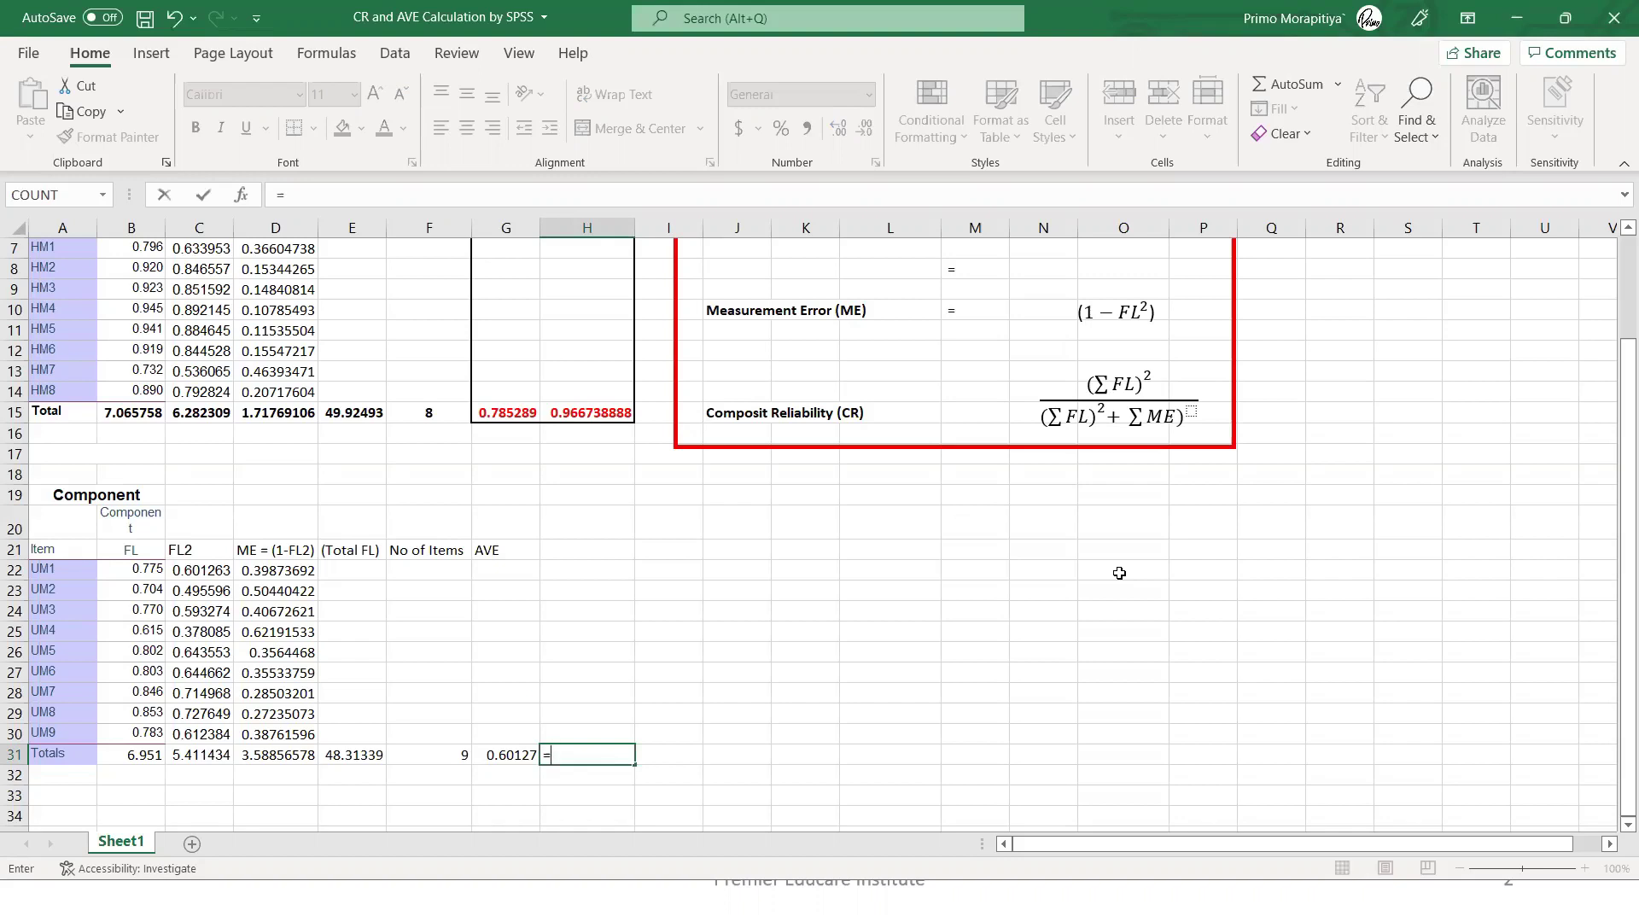
left_click(142, 759)
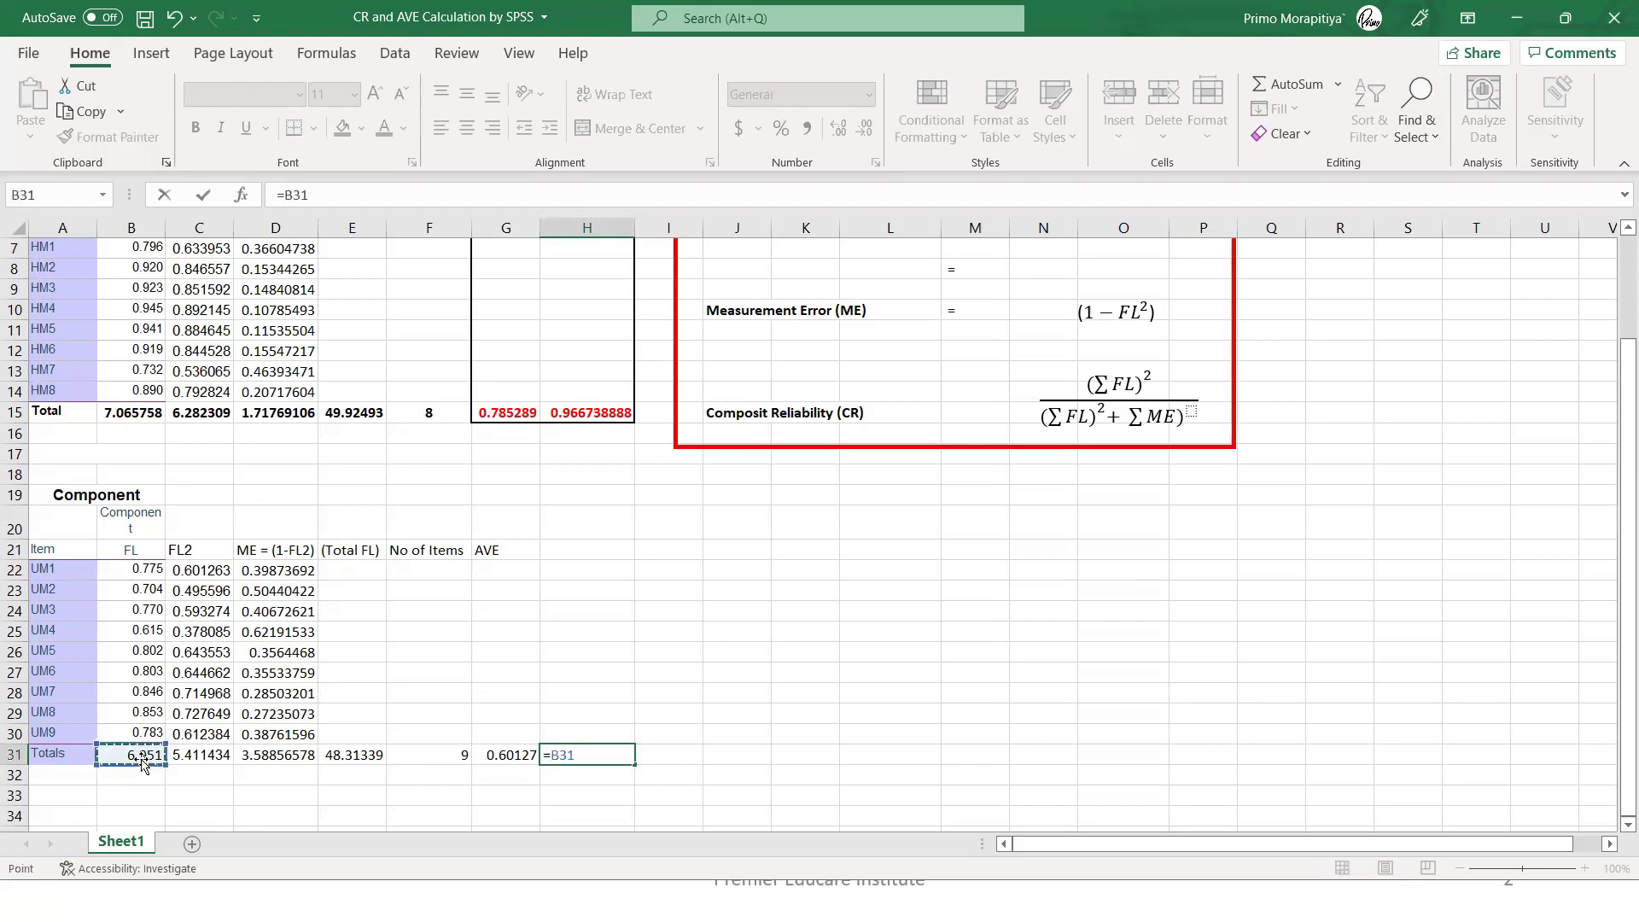
type("*")
left_click(147, 757)
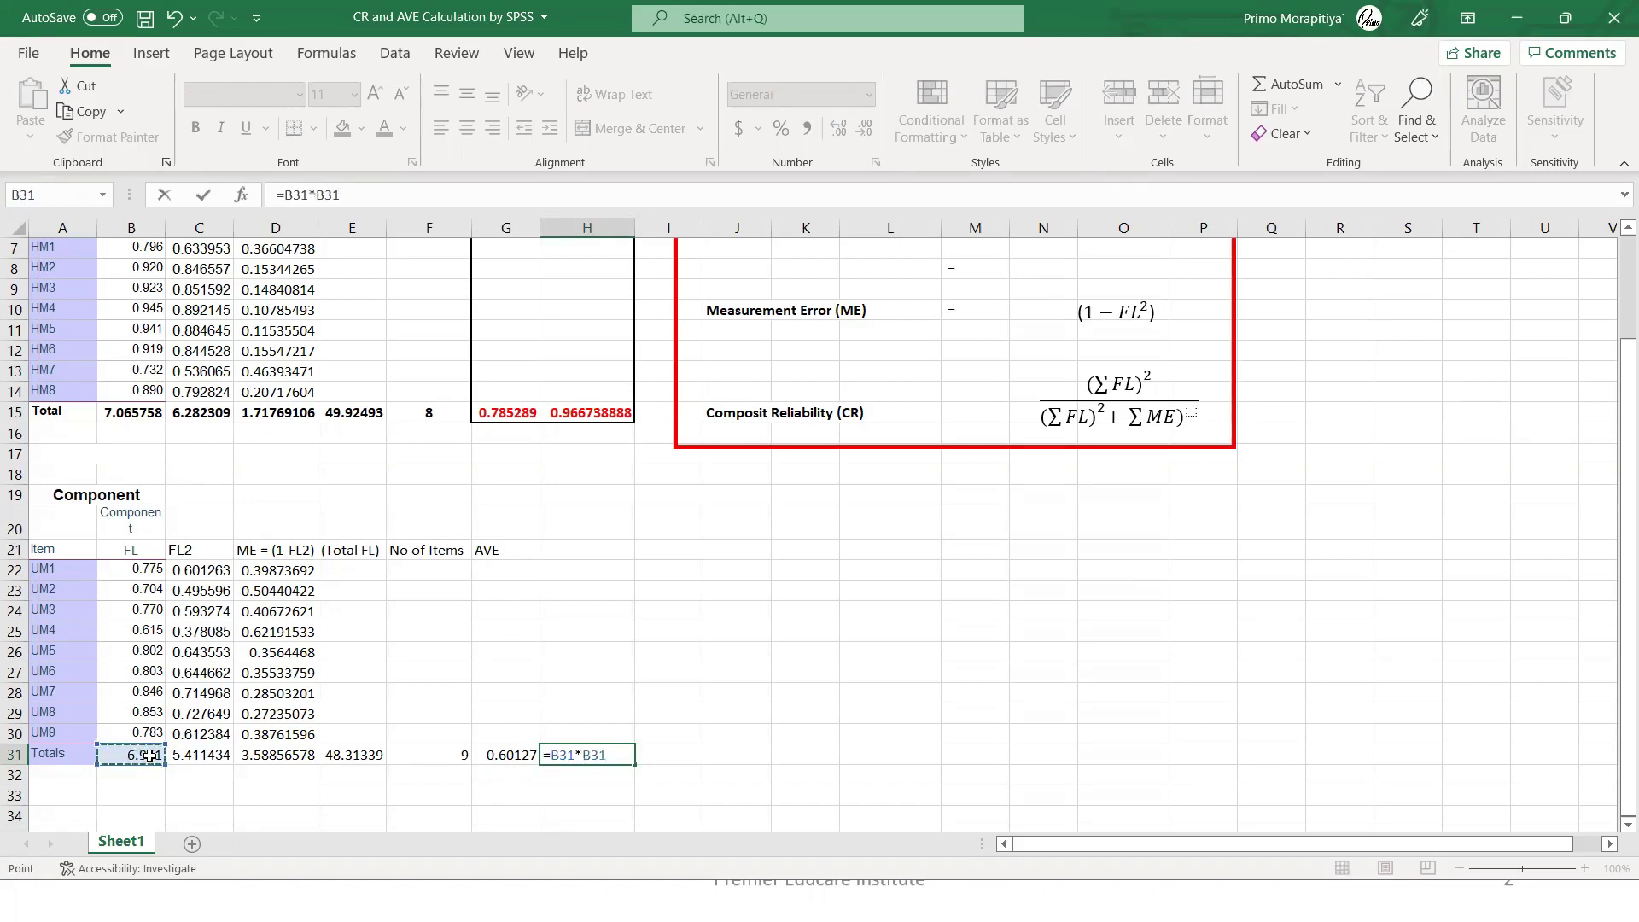
type("/(")
left_click(149, 754)
type("*")
left_click(149, 755)
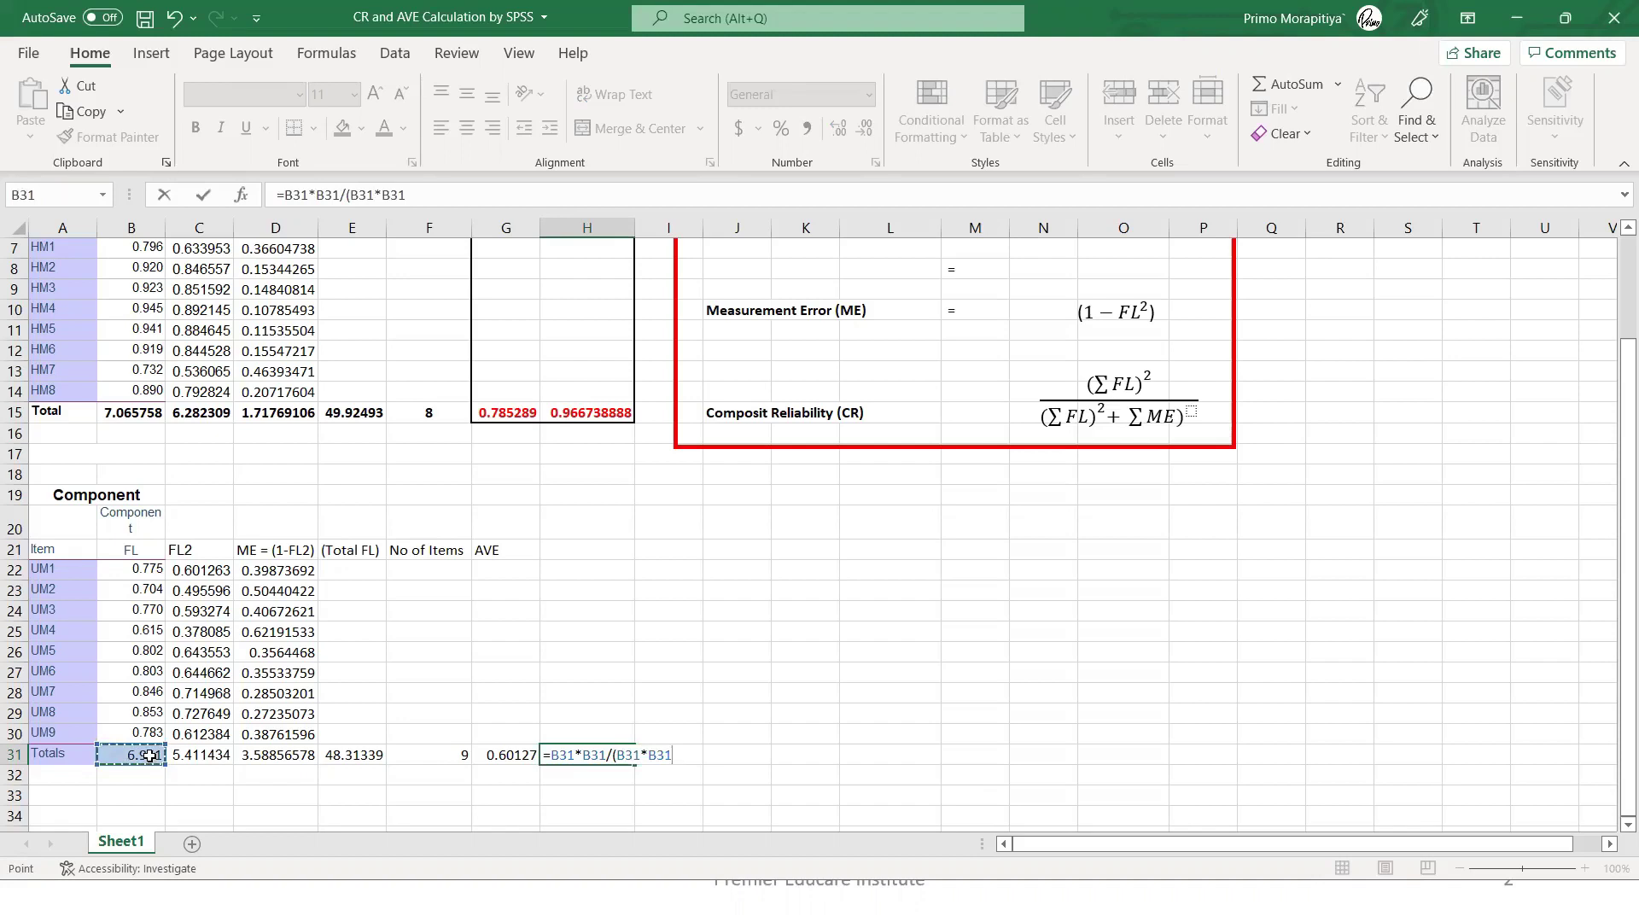
type("+")
left_click(283, 755)
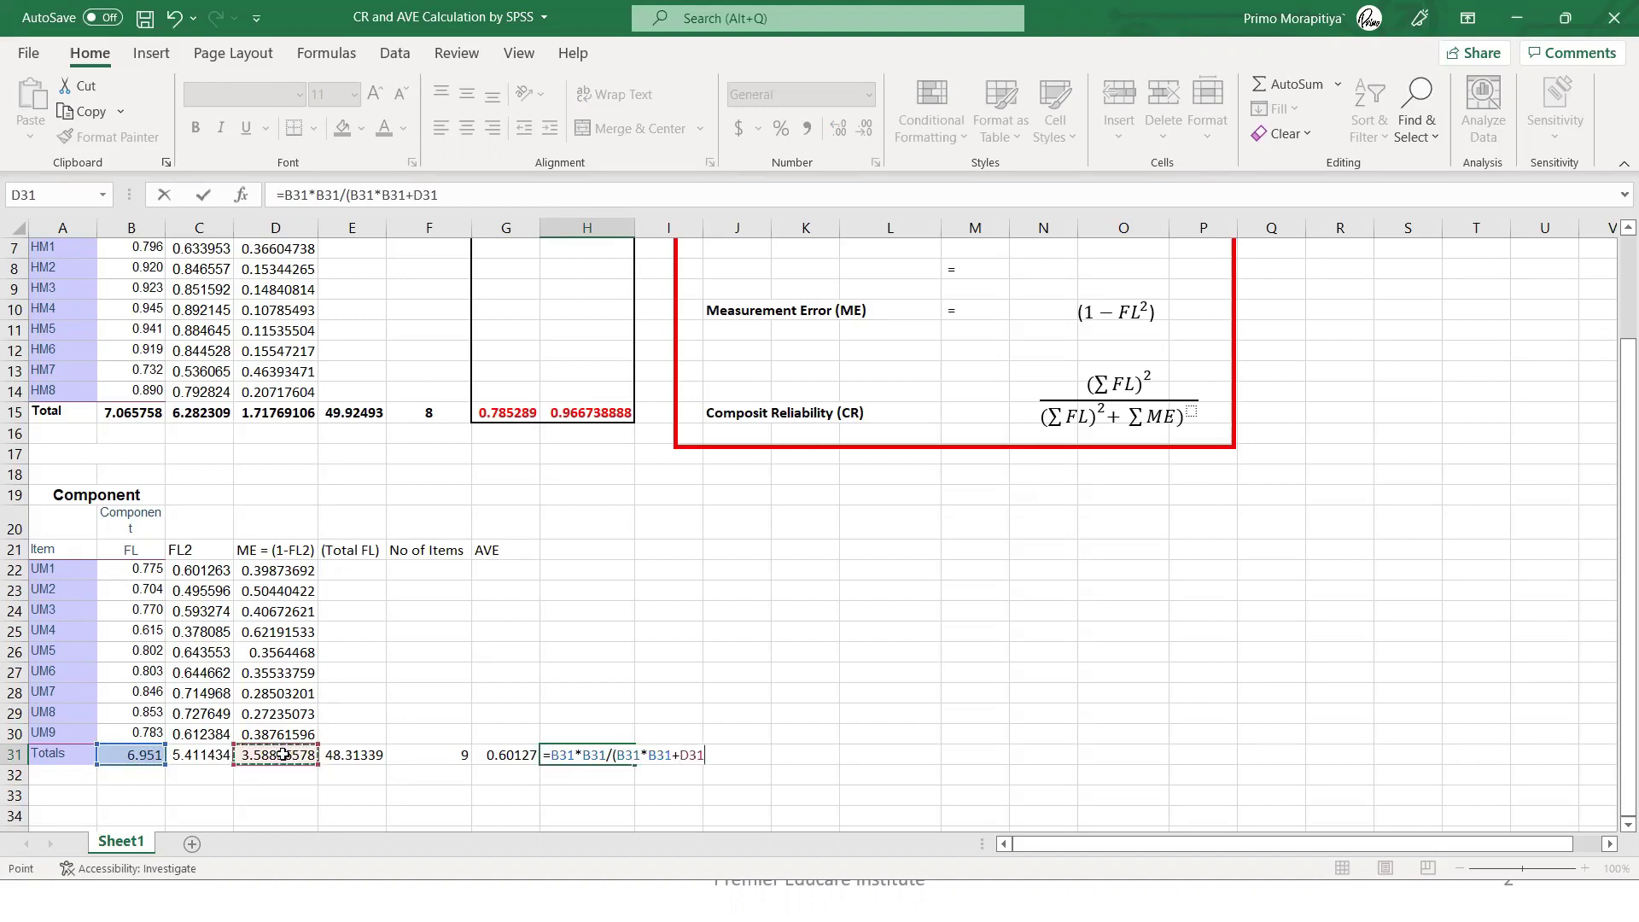
type(")")
key("Return")
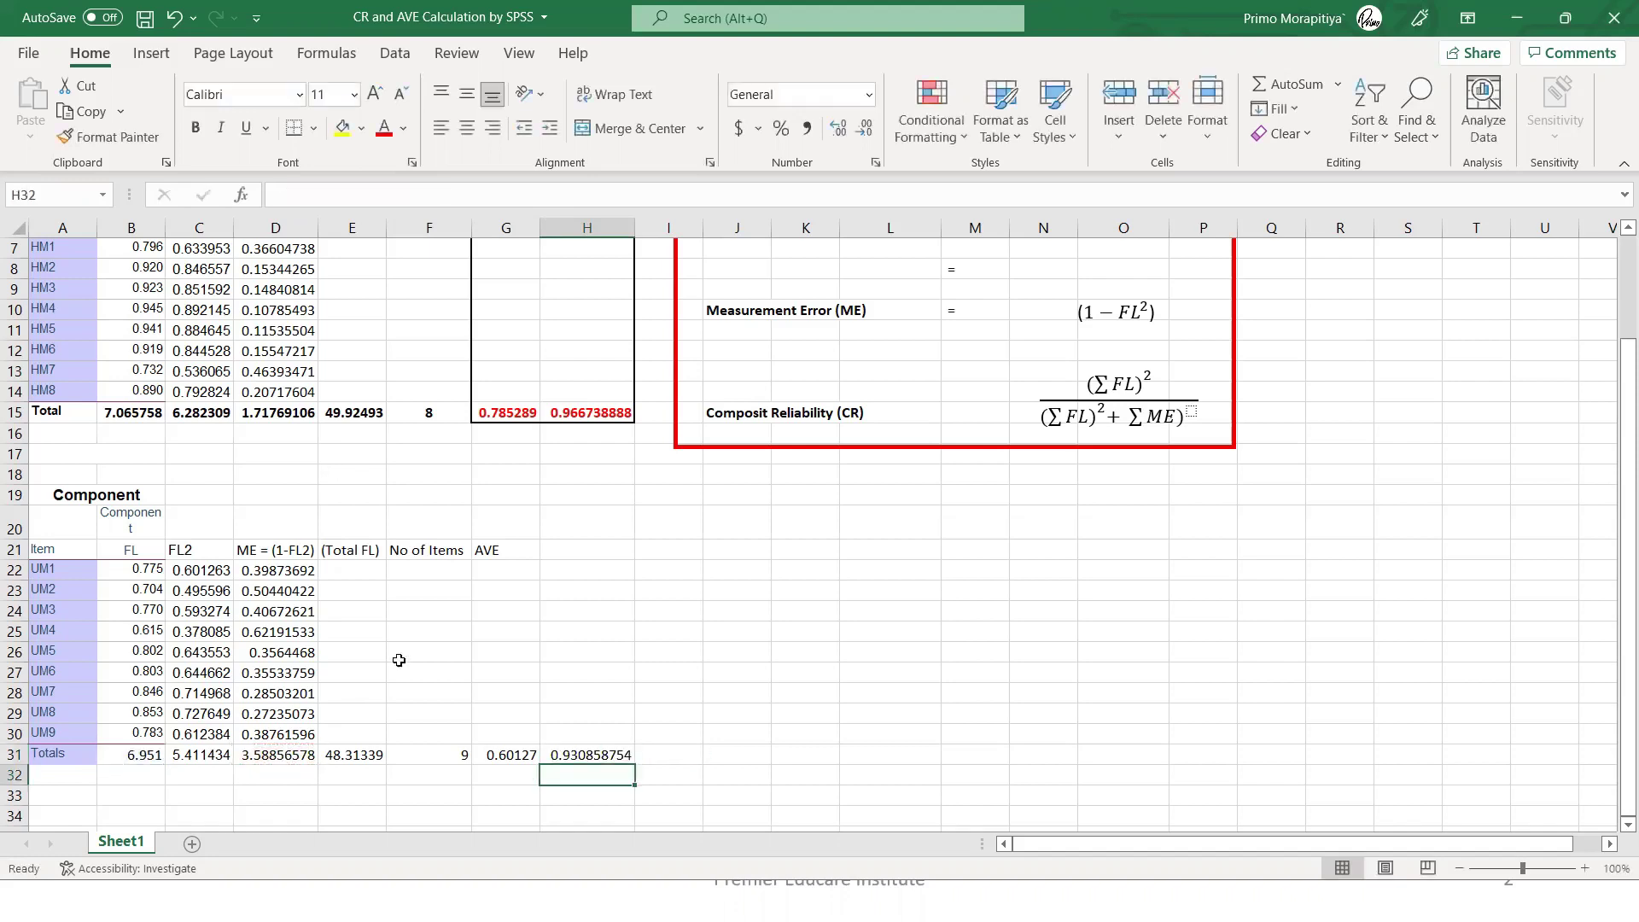
Add the column header "CR" in H21 of the UM table
left_click(584, 557)
type("CR")
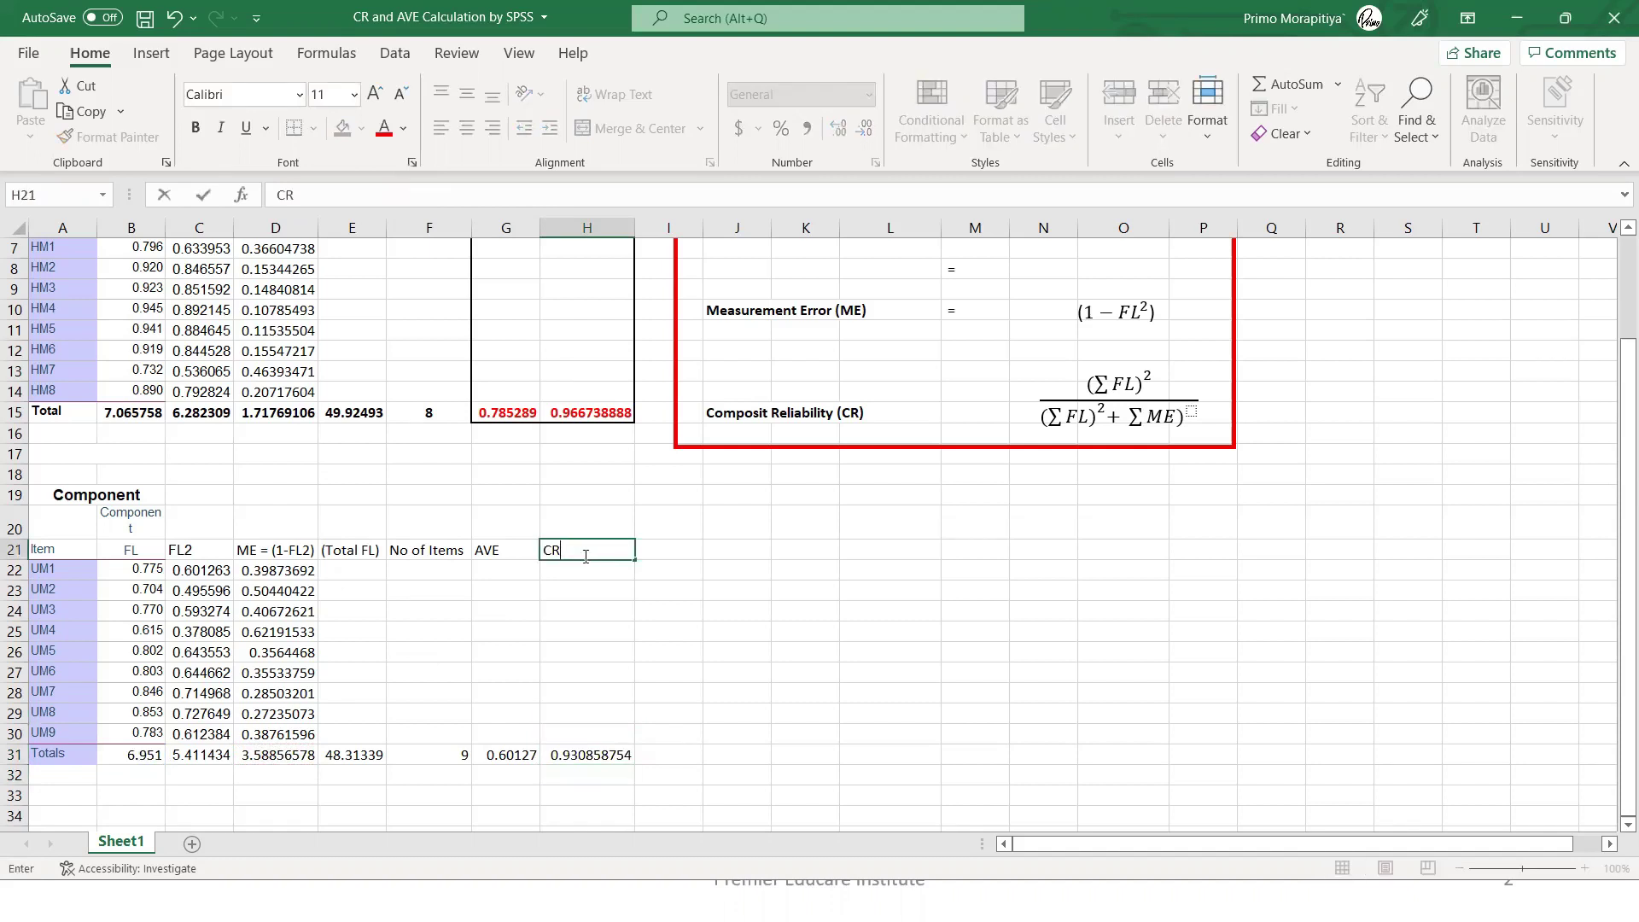
key("Return")
key("Down")
key("Down")
key("Down")
key("Down")
key("Down")
key("Down")
key("Down")
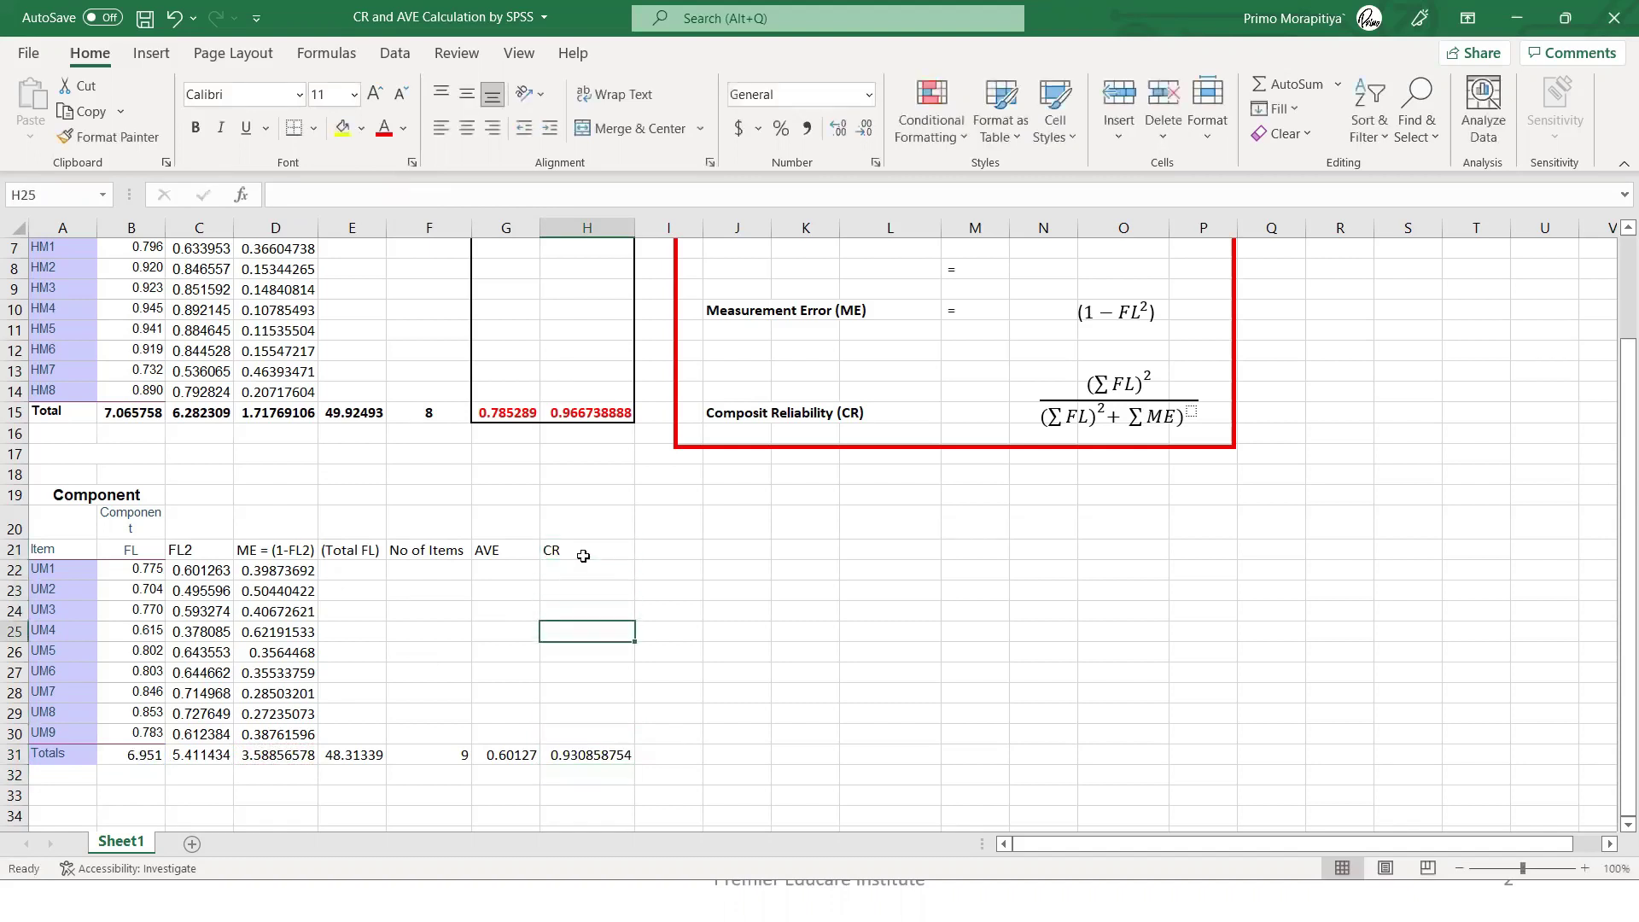
Select the UM composite reliability result in H31 and outline the Item/FL, AVE and CR columns of the UM table with red rectangles
key("Down")
key("Down")
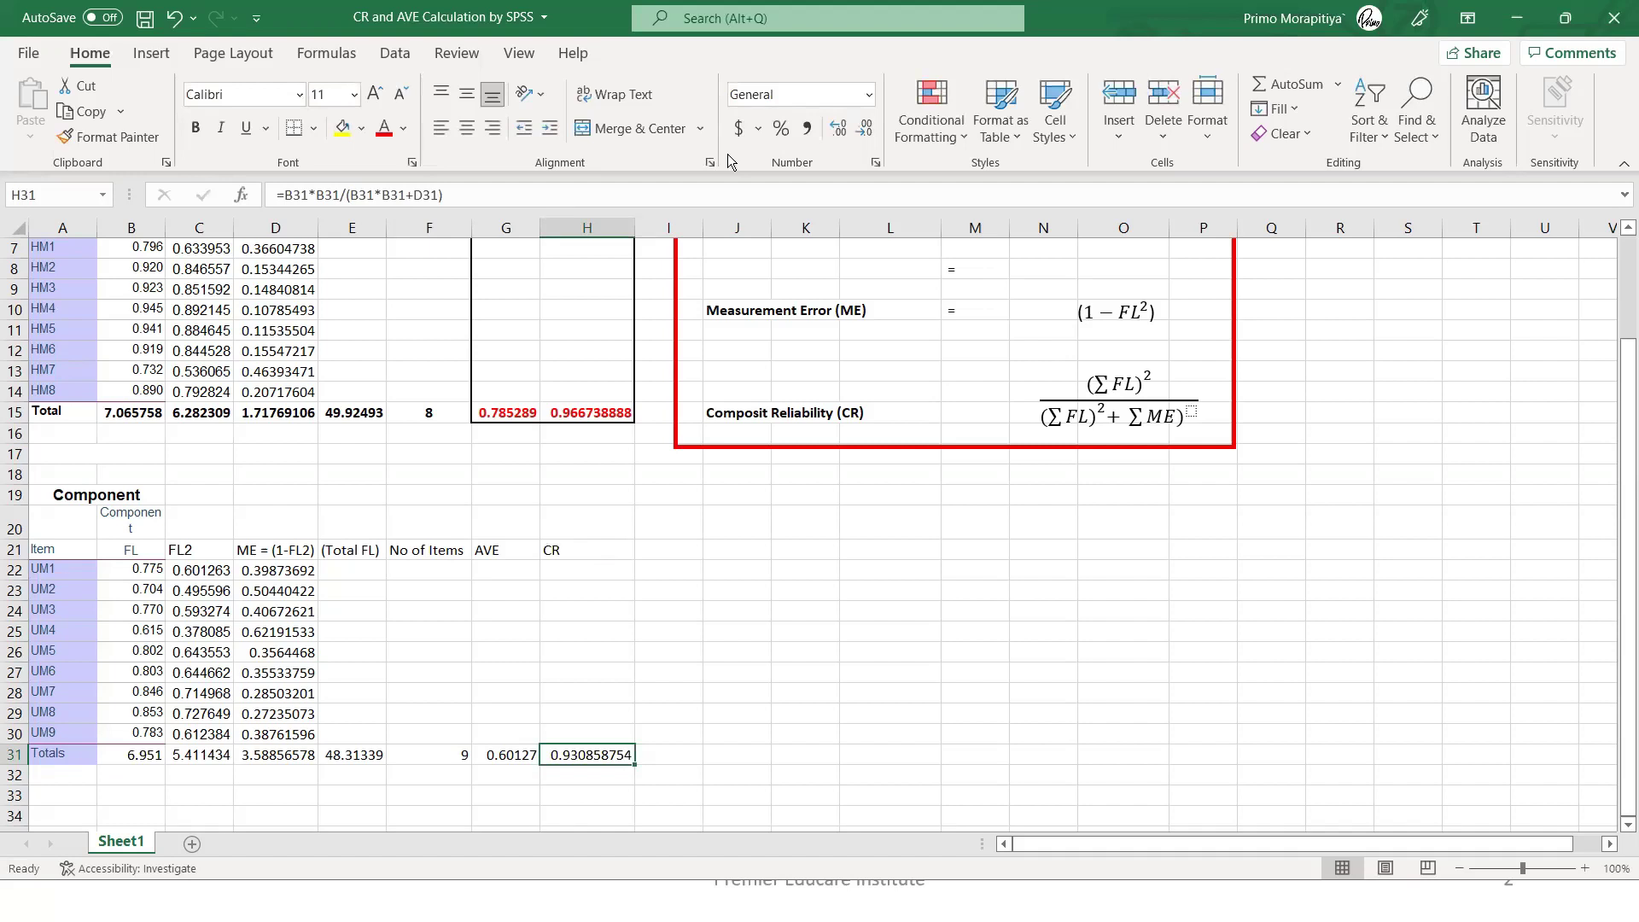
left_click_drag(32, 532, 171, 768)
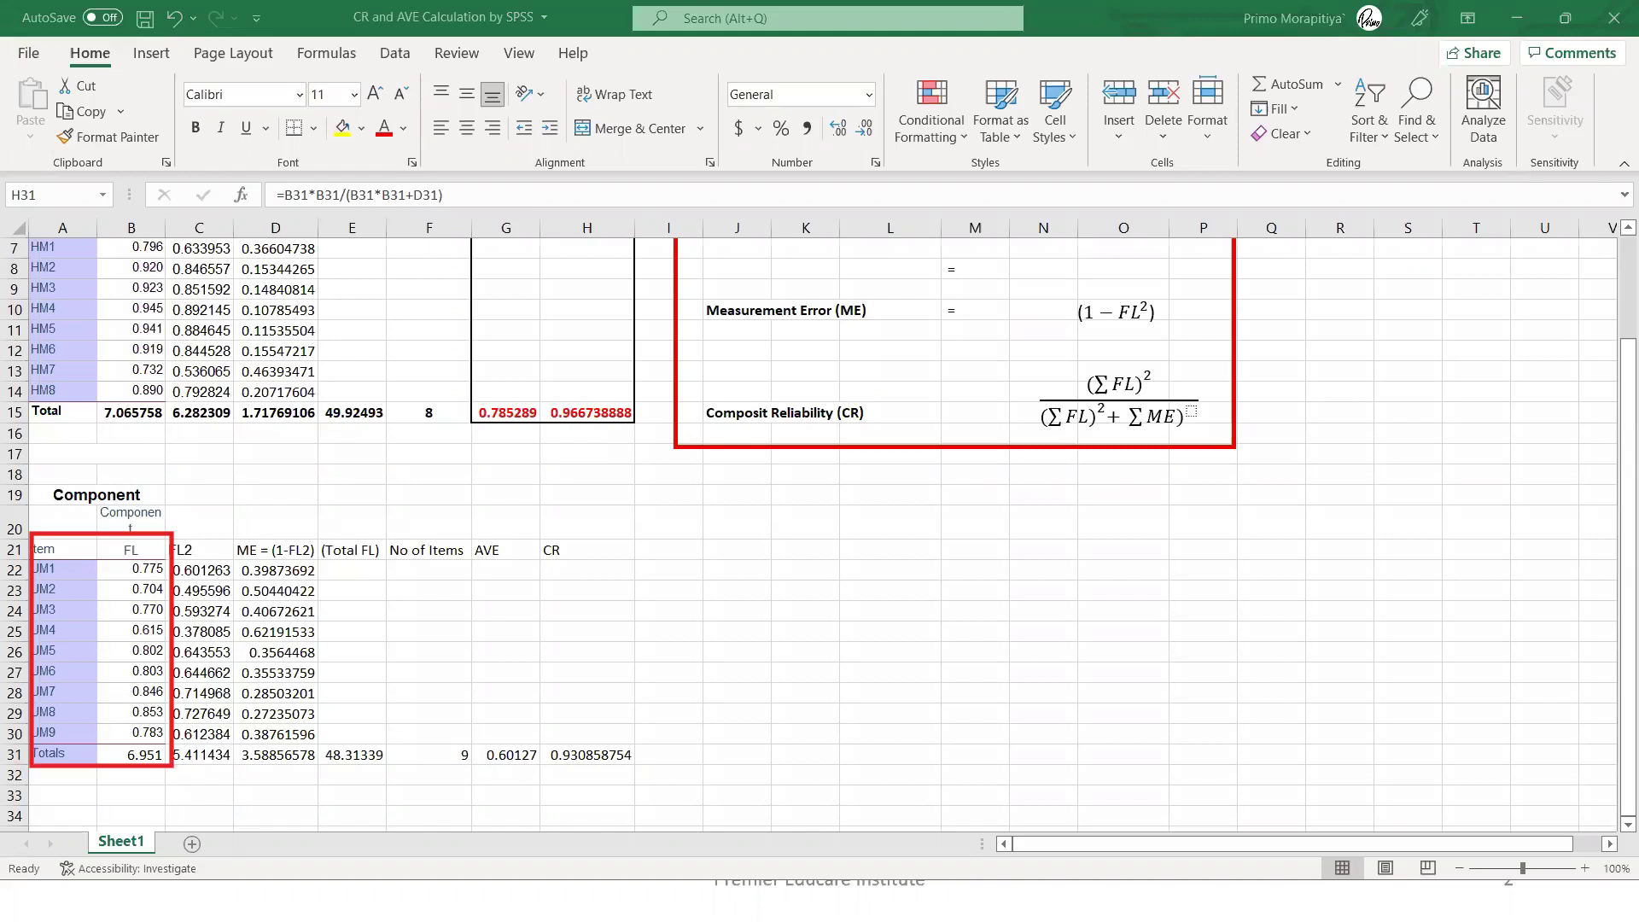
left_click_drag(470, 542, 536, 775)
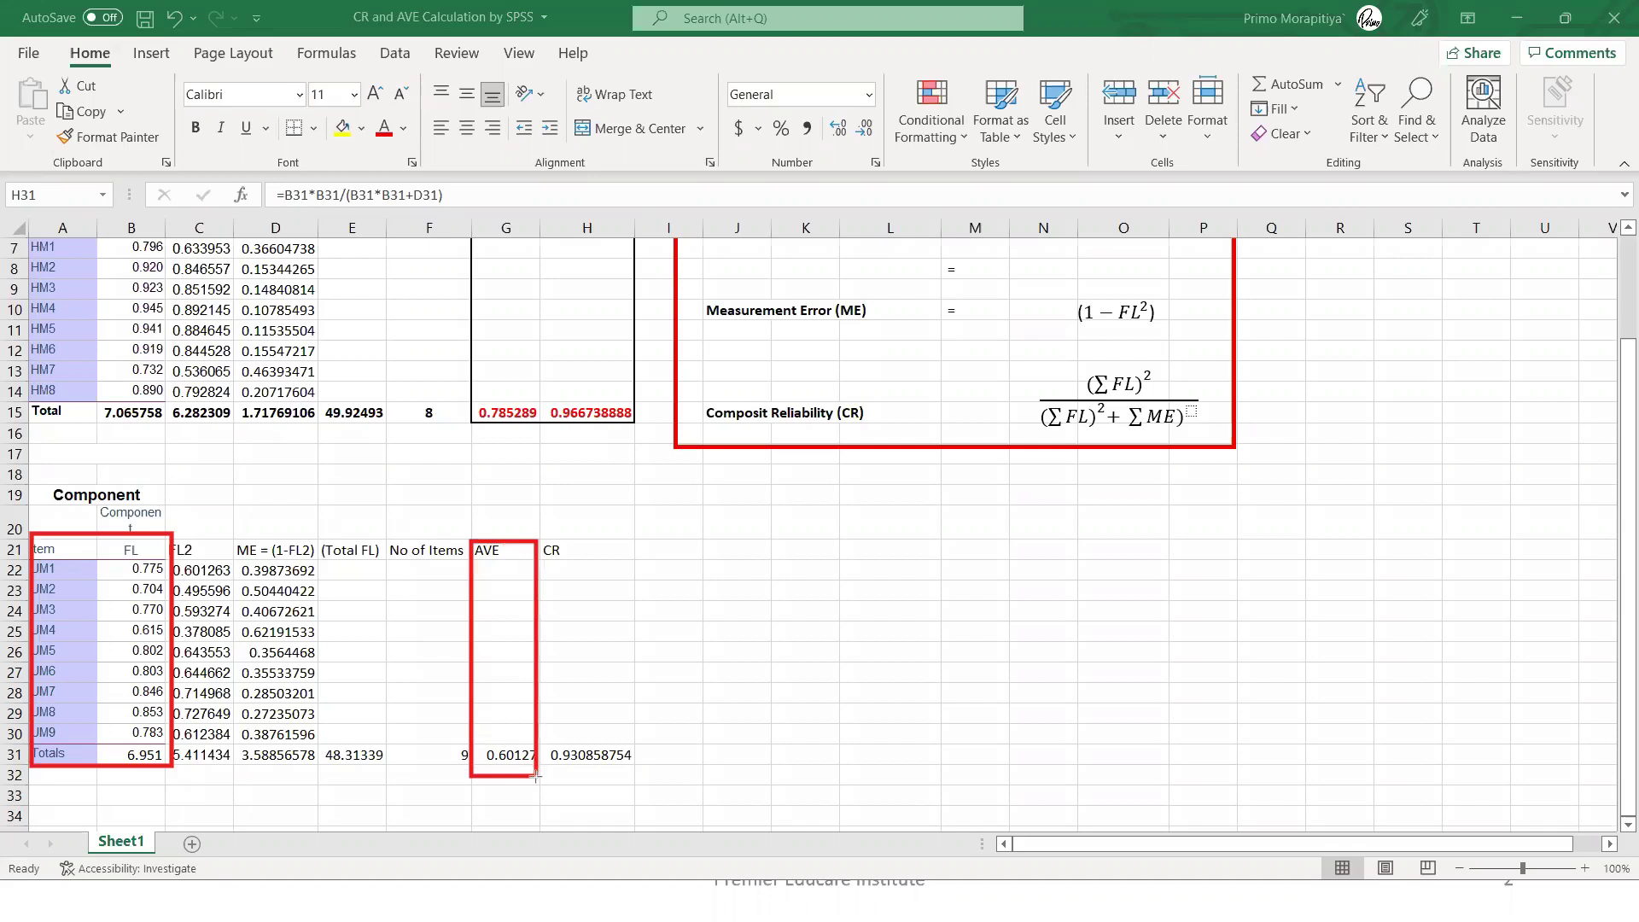
left_click_drag(540, 542, 651, 773)
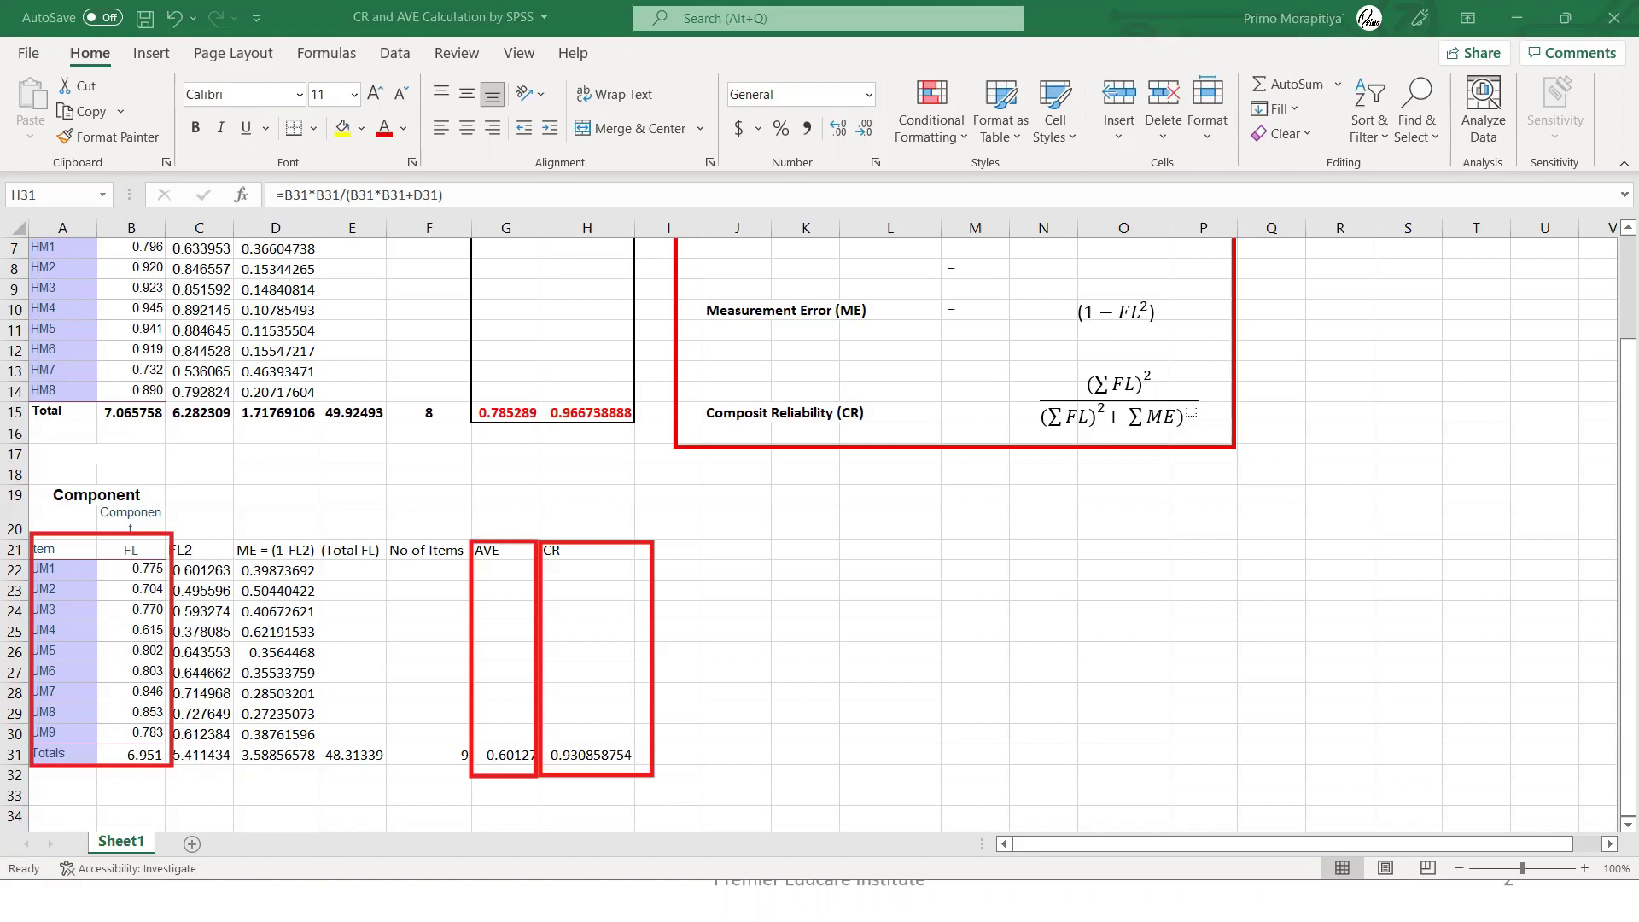
Switch to the hybrid car research model slide in PowerPoint and mark Environmental Motives and Purchasing Intention with red arrows
key("alt+Tab")
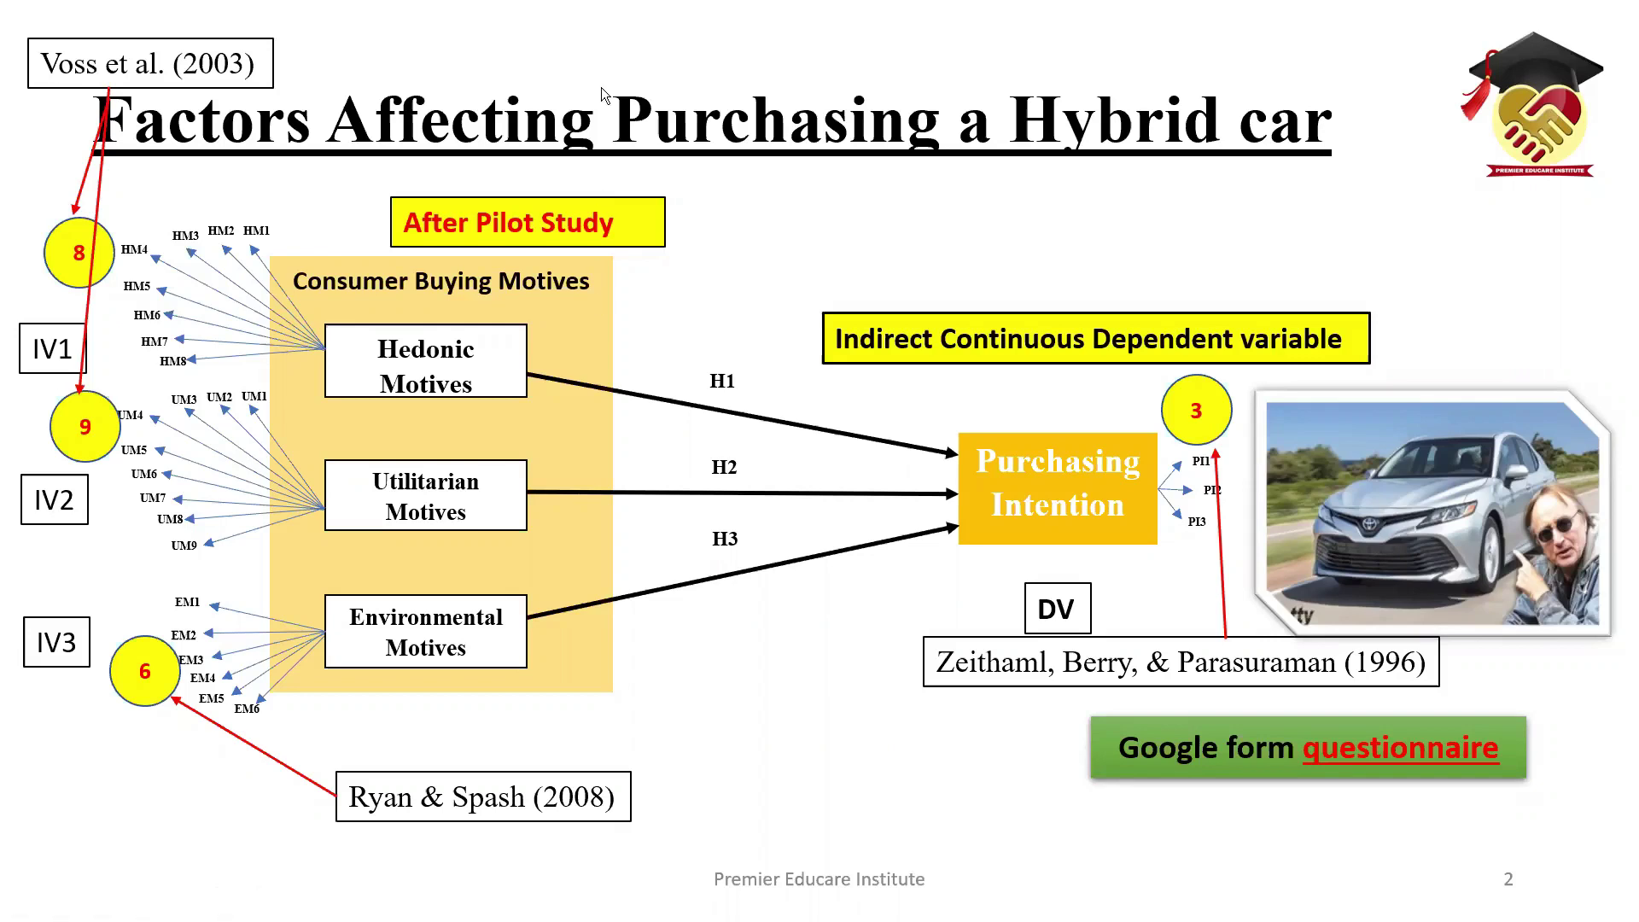
mouse_move(555, 652)
left_mouse_down()
mouse_move(696, 675)
mouse_move(651, 671)
left_mouse_up()
left_click_drag(938, 610, 977, 527)
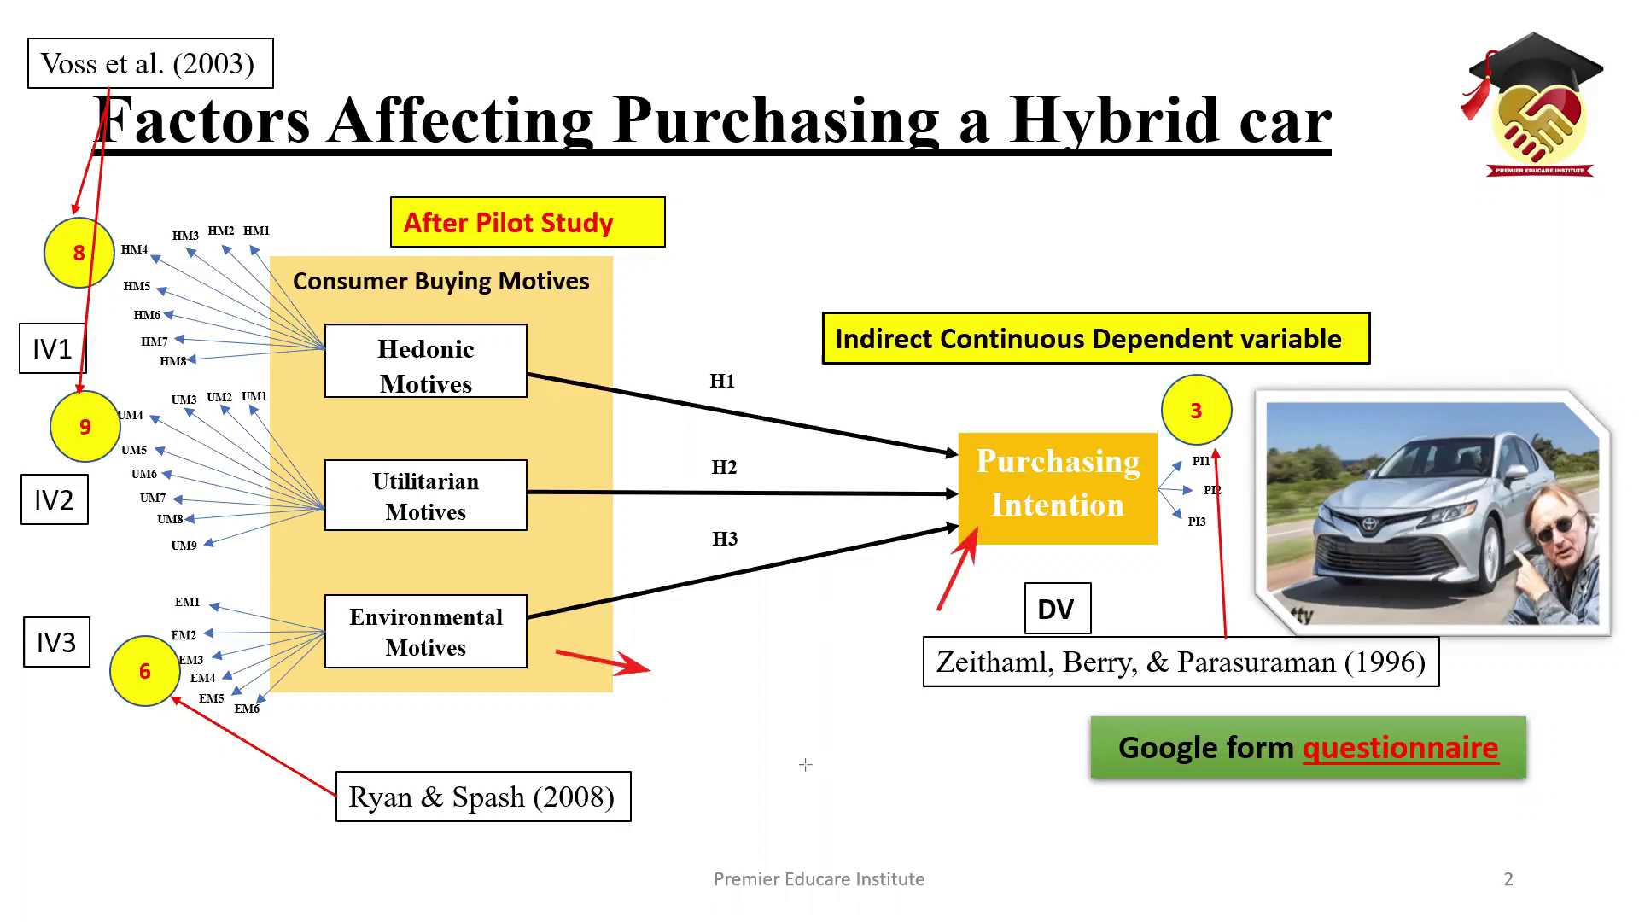